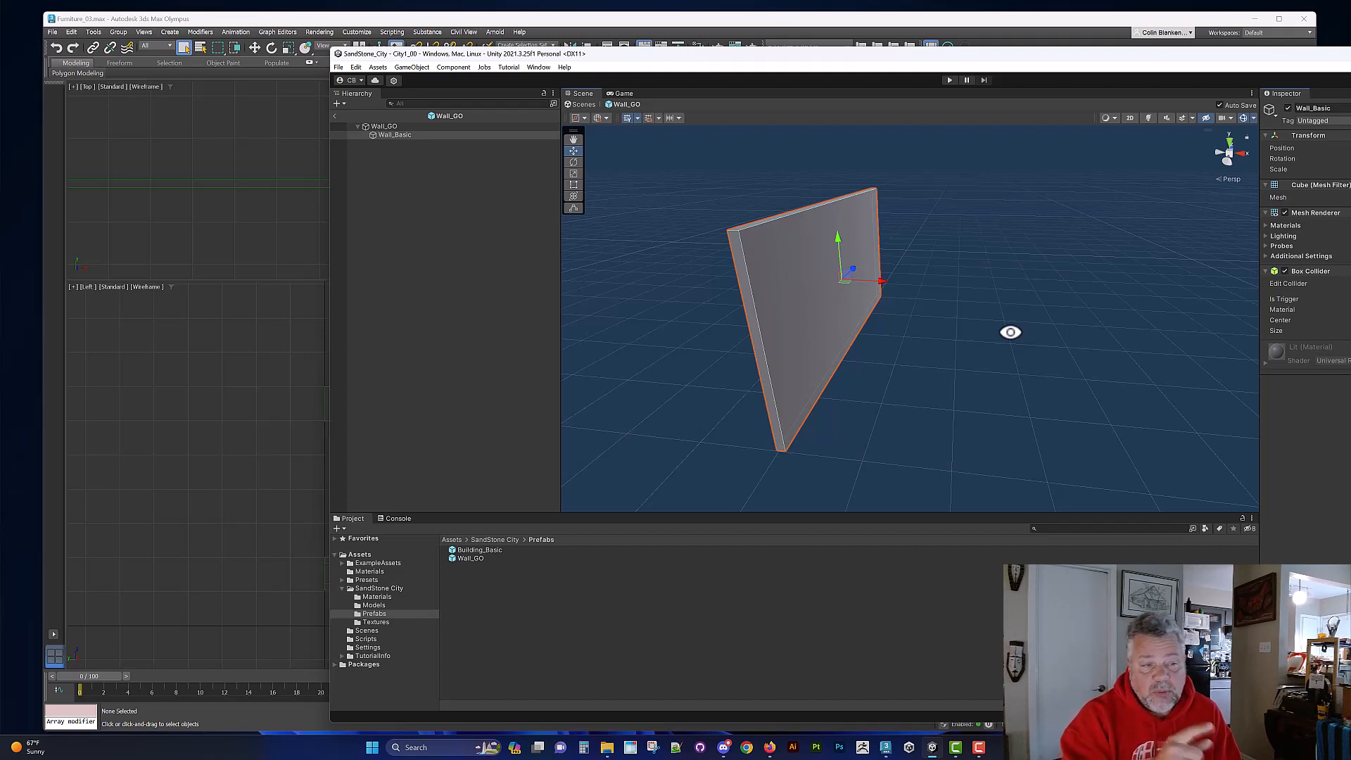
Step: Switch to 3ds Max and show the layer explorer beside the viewports
{"action": "left_click", "coordinate": [204, 426]}
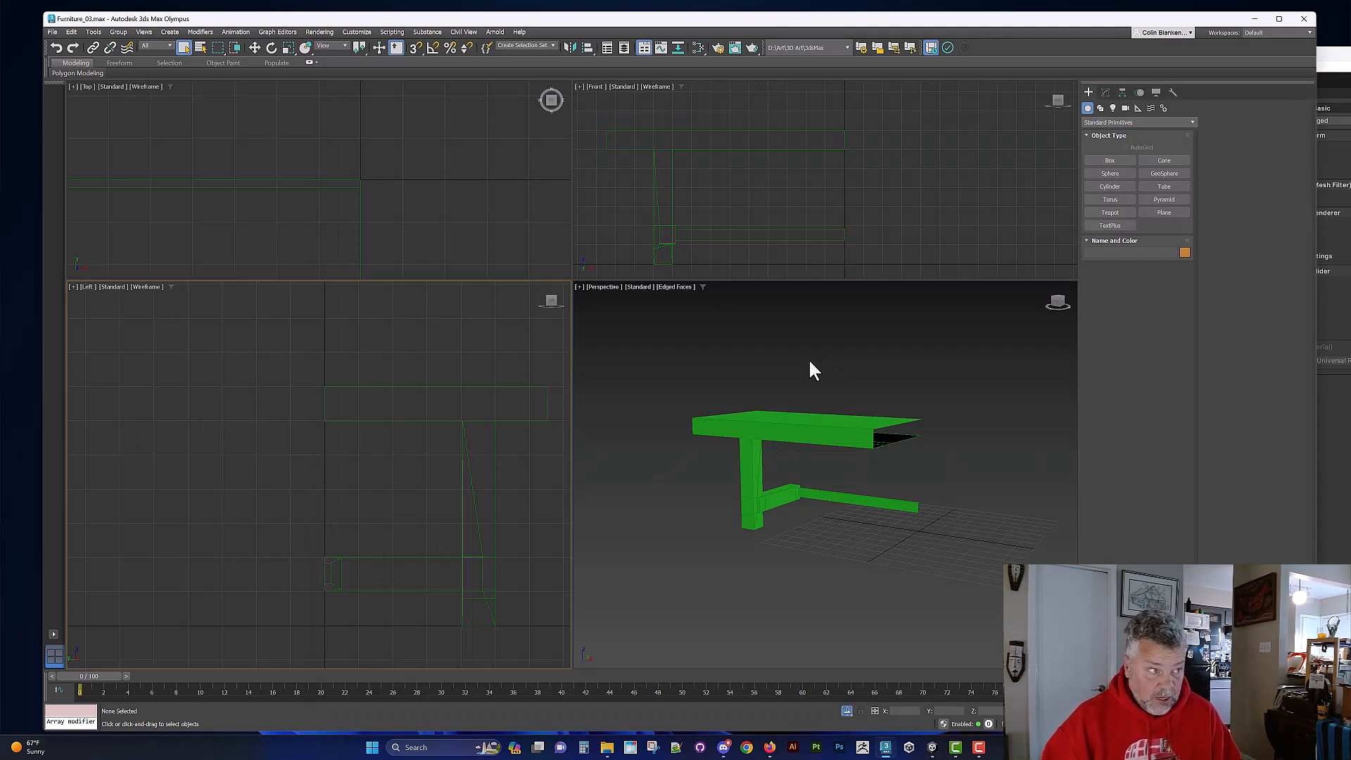
{"action": "middle_click_drag", "start_coordinate": [823, 387], "coordinate": [874, 396], "text": "alt"}
{"action": "scroll", "coordinate": [869, 380], "scroll_direction": "down", "scroll_amount": 4}
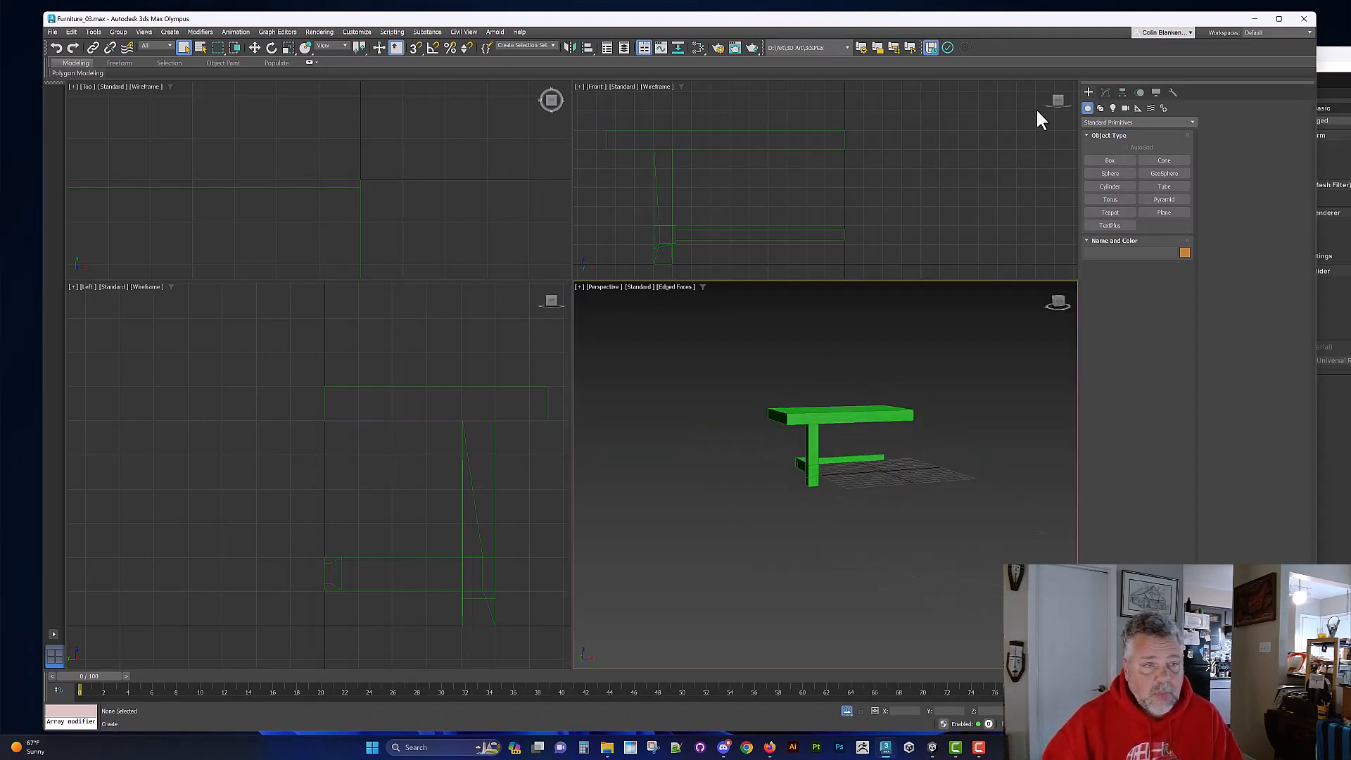
{"action": "left_click", "coordinate": [623, 50]}
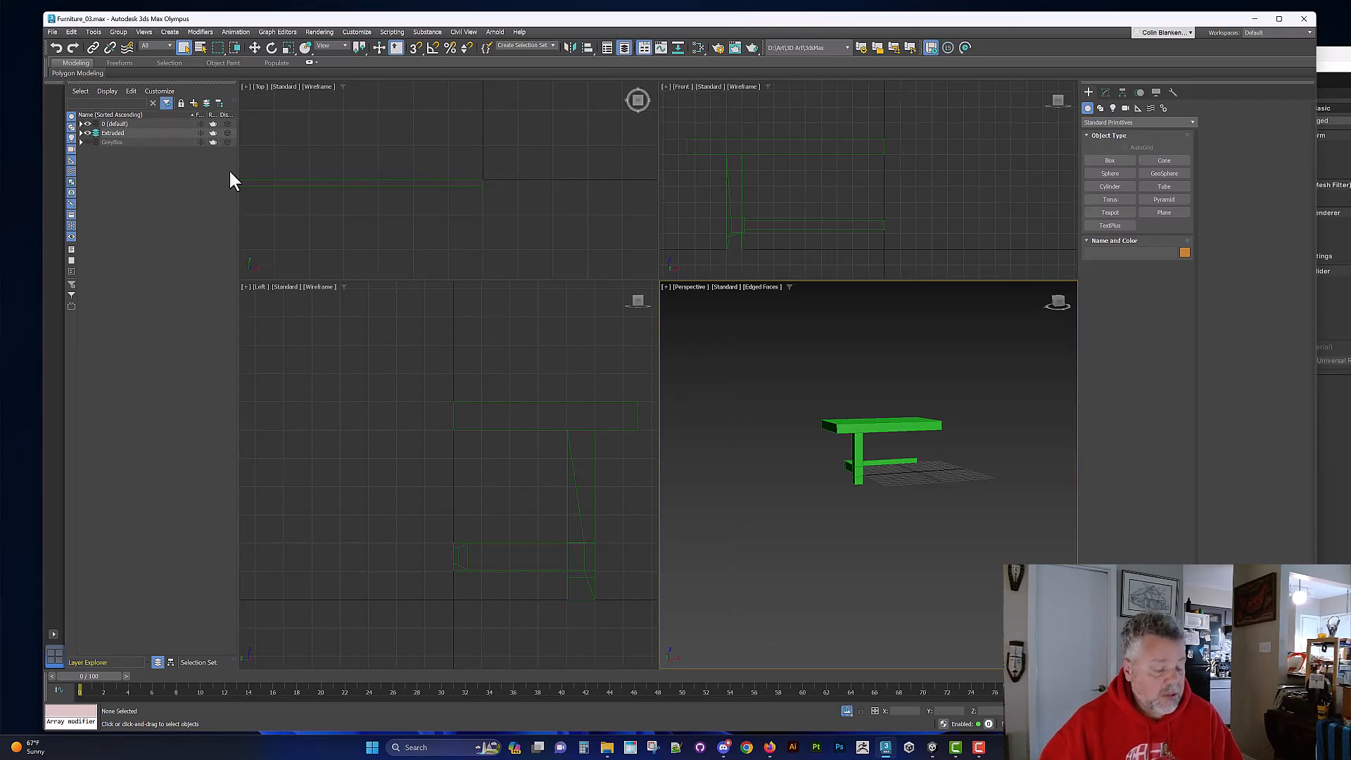
Step: End the isolation of the table so all furniture is displayed, and select the tall blue human reference box
{"action": "key", "text": "alt+q"}
{"action": "key", "text": "z"}
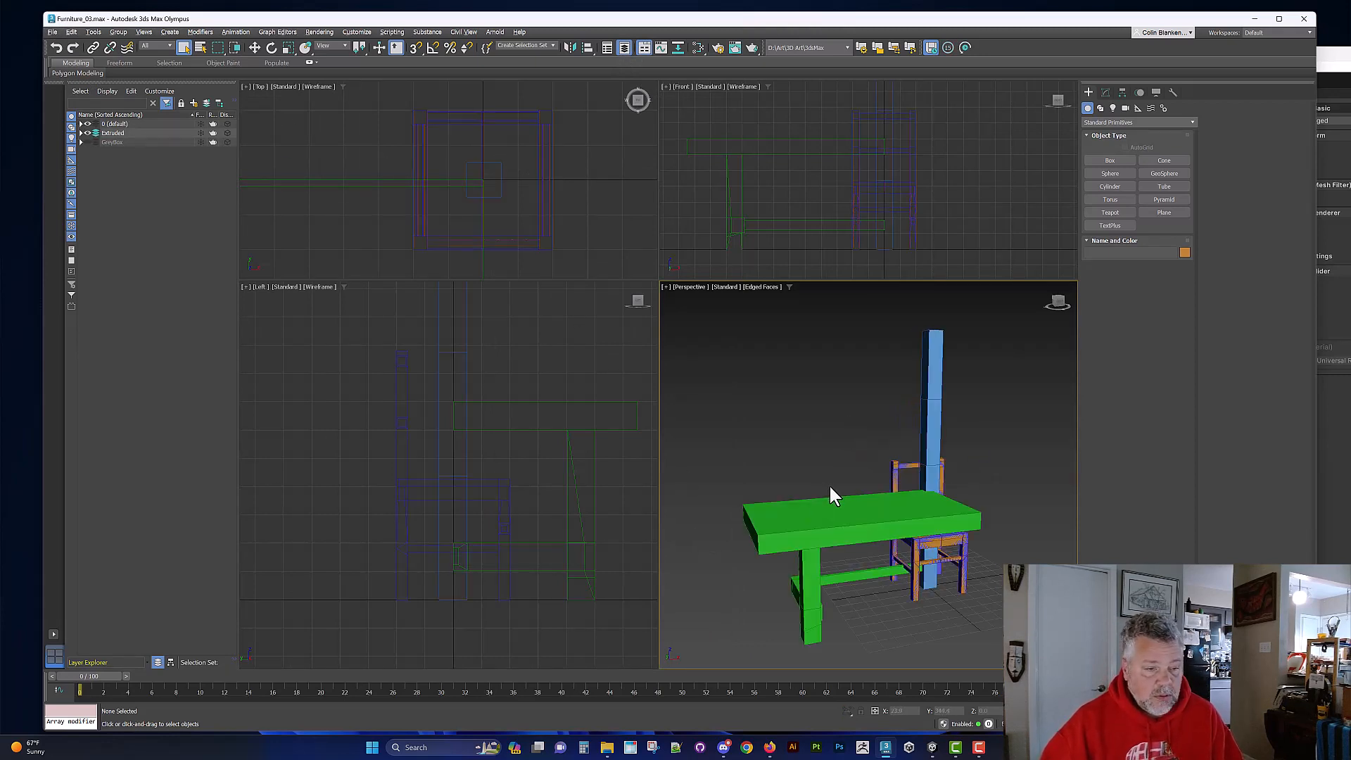
{"action": "middle_click_drag", "start_coordinate": [828, 484], "coordinate": [859, 453], "text": "alt"}
{"action": "left_click", "coordinate": [965, 392]}
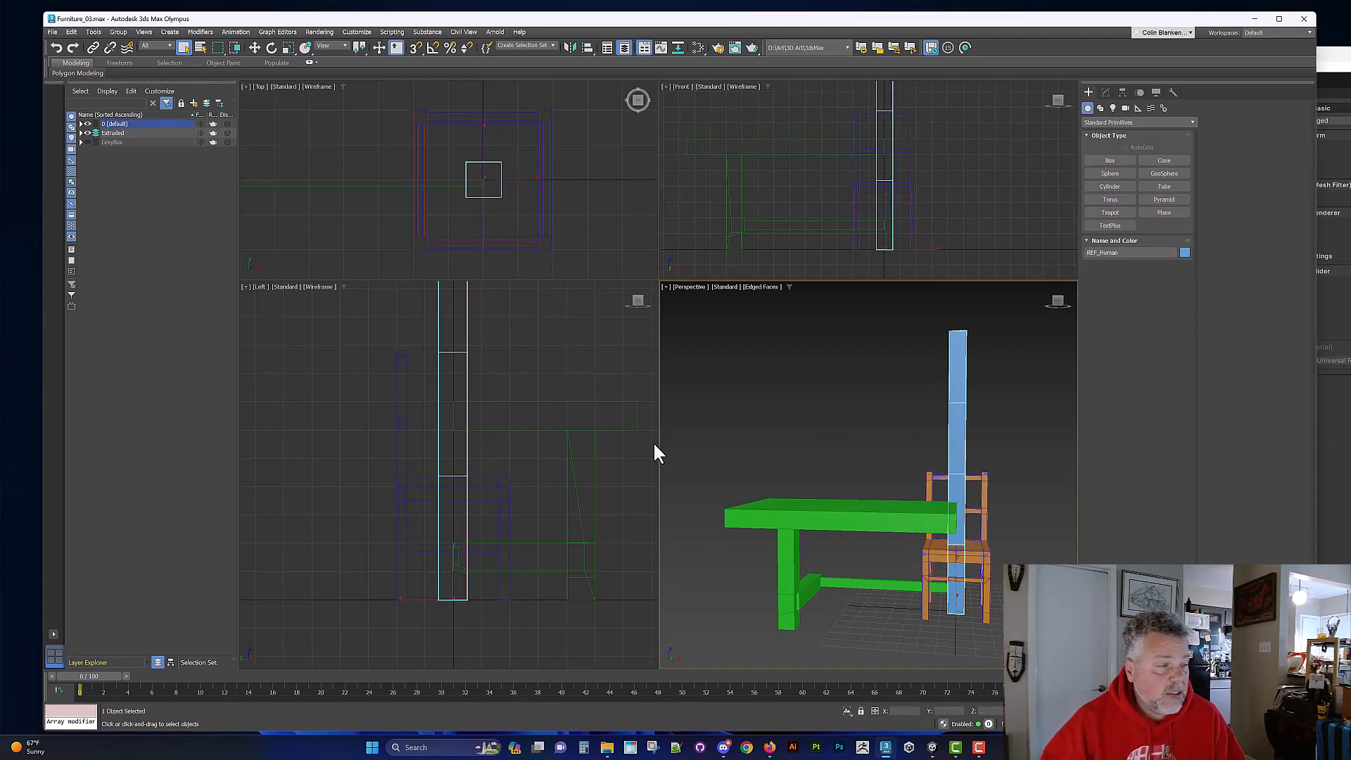
Step: Save only the selected human reference box as a new scene file named Walls_
{"action": "left_click", "coordinate": [53, 31]}
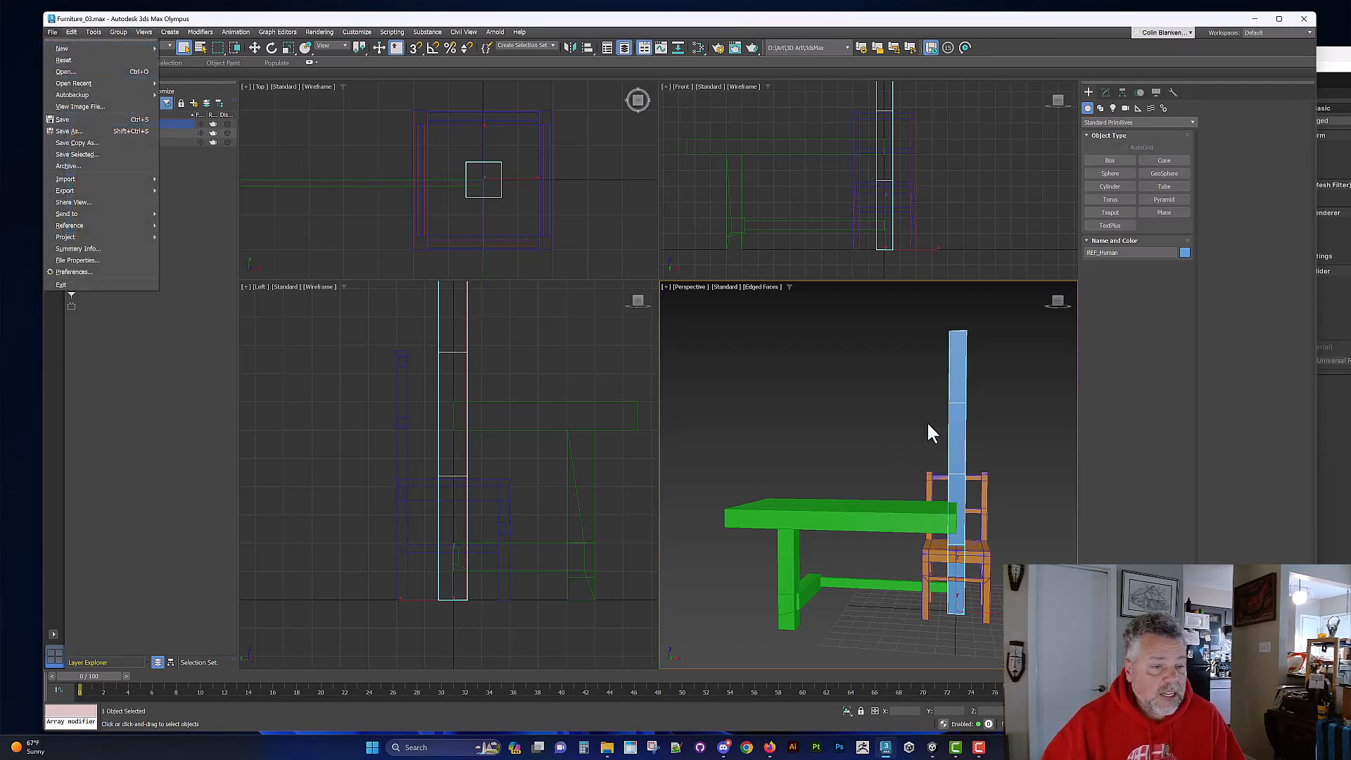
{"action": "left_click", "coordinate": [951, 375]}
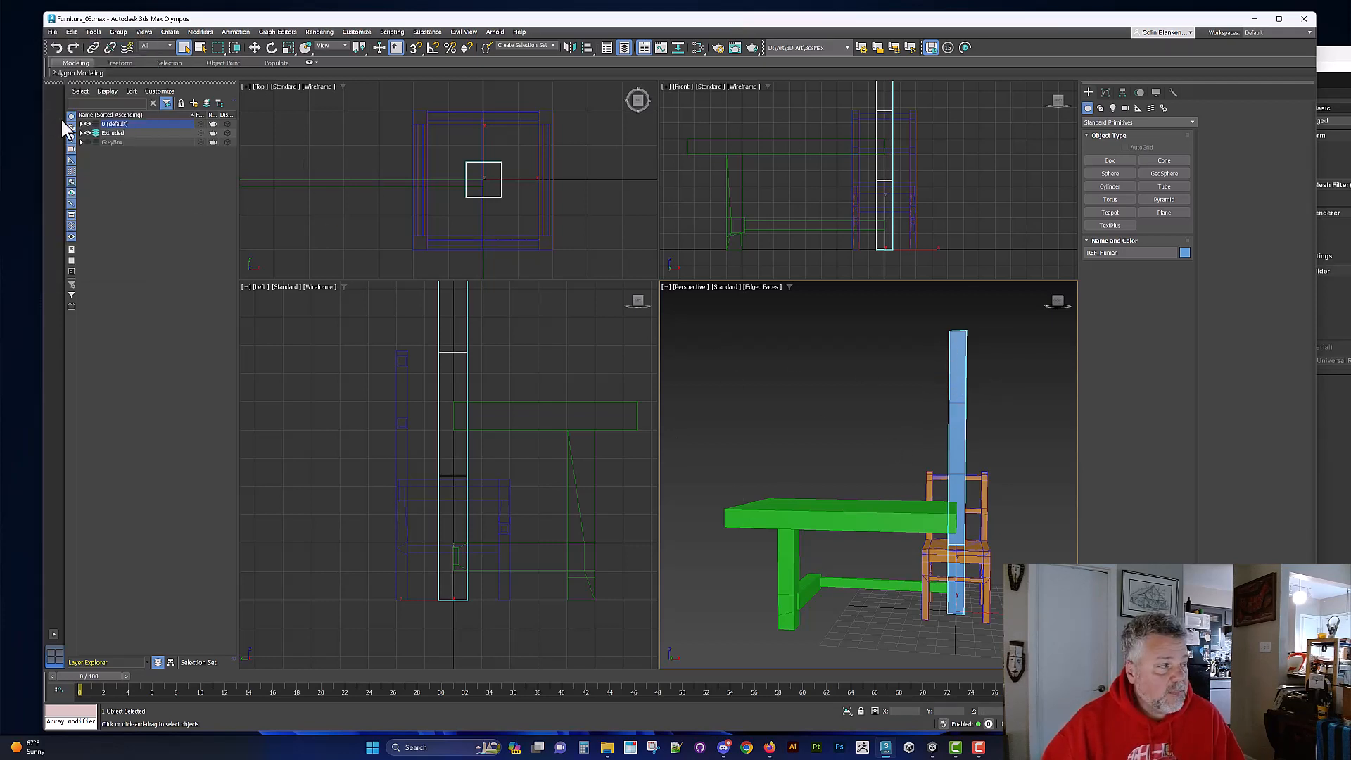
{"action": "left_click", "coordinate": [52, 32]}
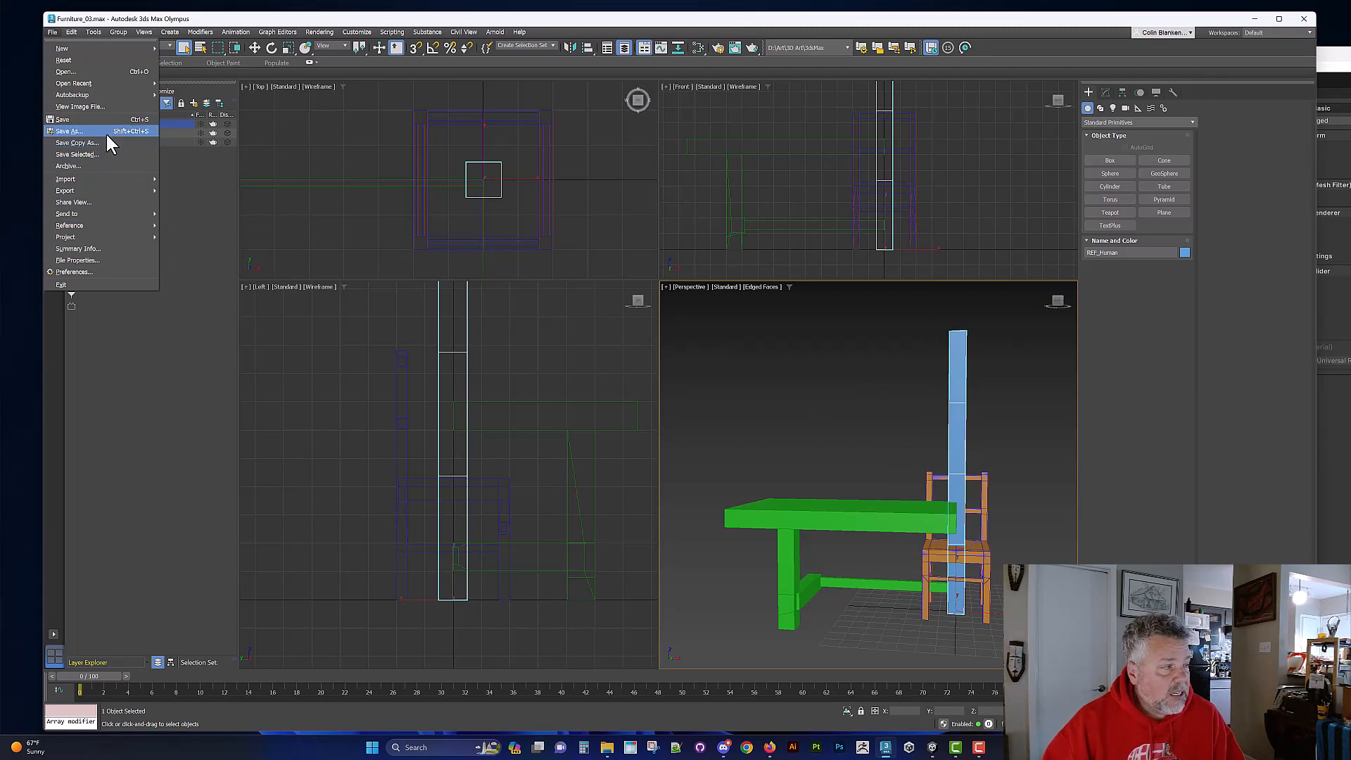
{"action": "left_click", "coordinate": [108, 153]}
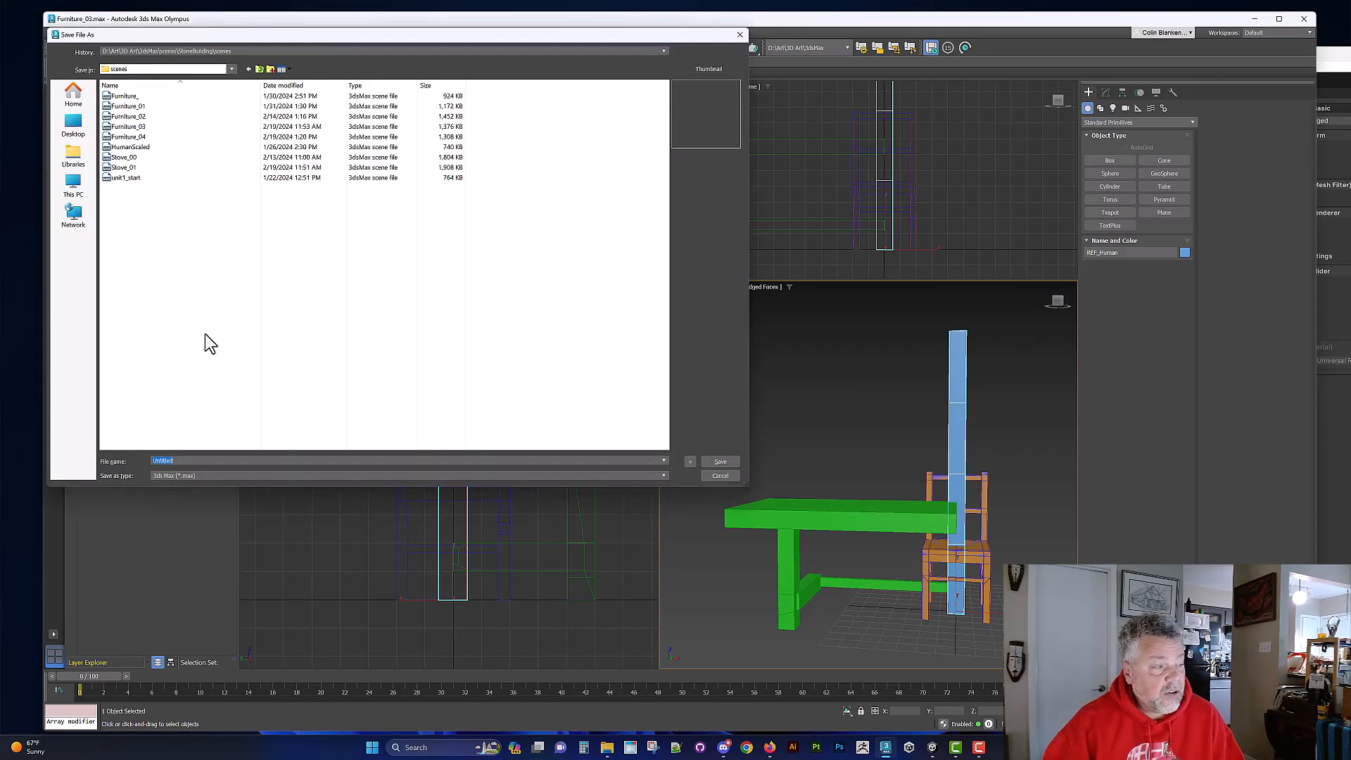
{"action": "type", "text": "Walls_"}
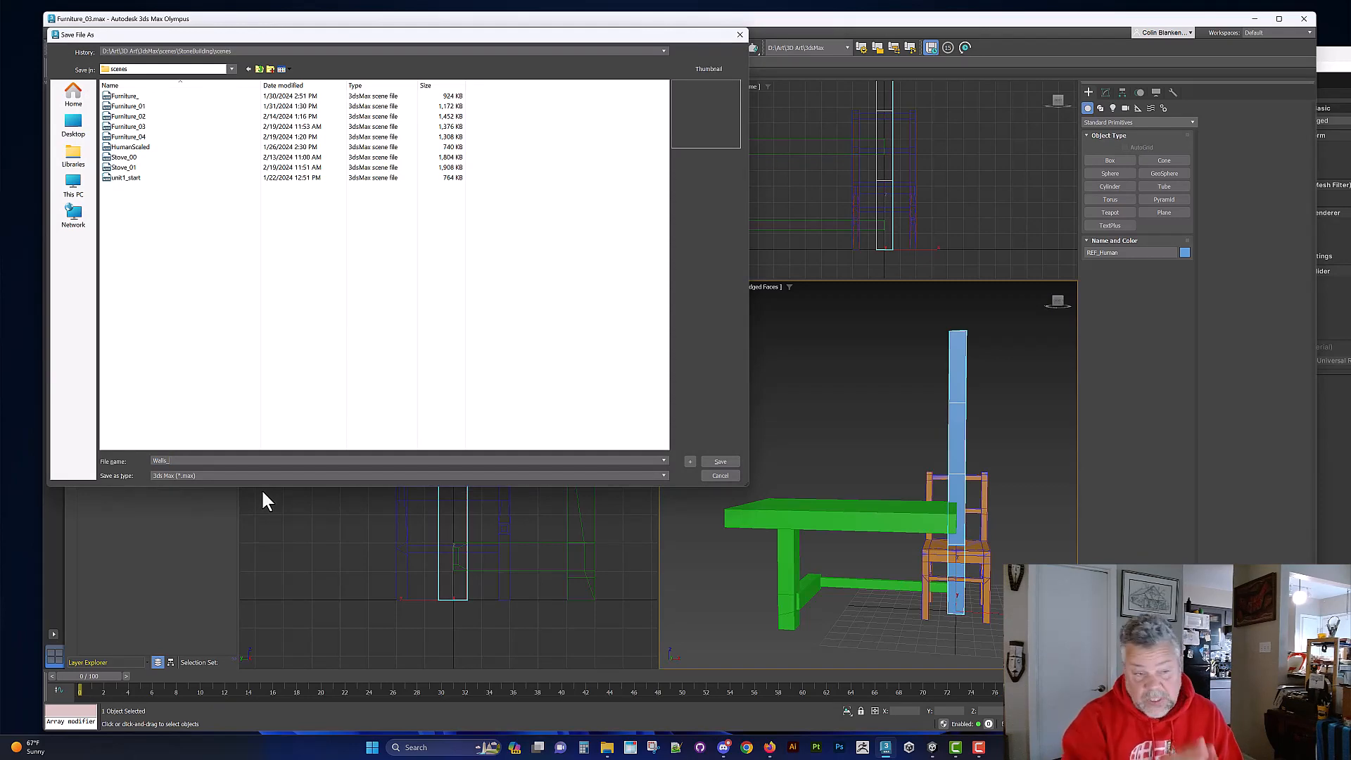
{"action": "left_click", "coordinate": [714, 463]}
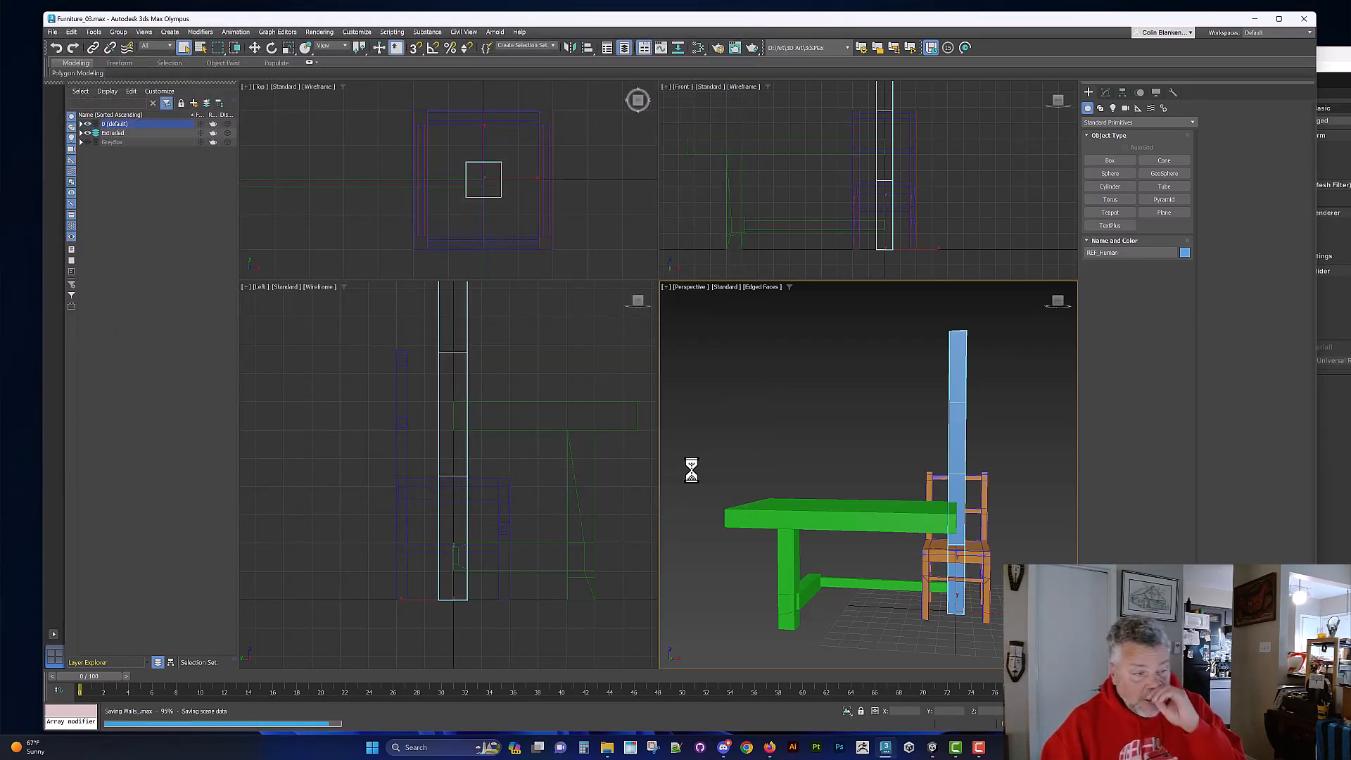
Step: Open the Walls_ scene file, discarding the changes to the furniture scene
{"action": "left_click", "coordinate": [52, 32]}
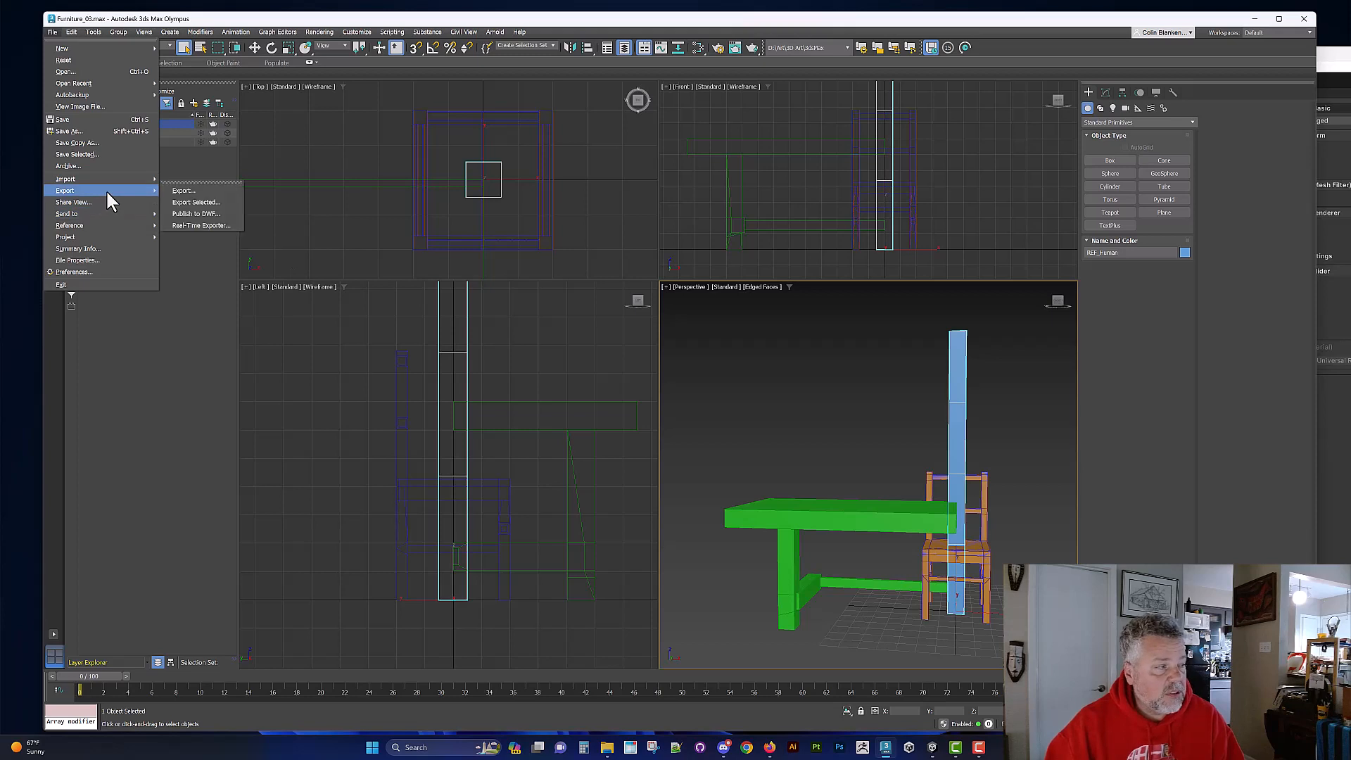
{"action": "left_click", "coordinate": [79, 71]}
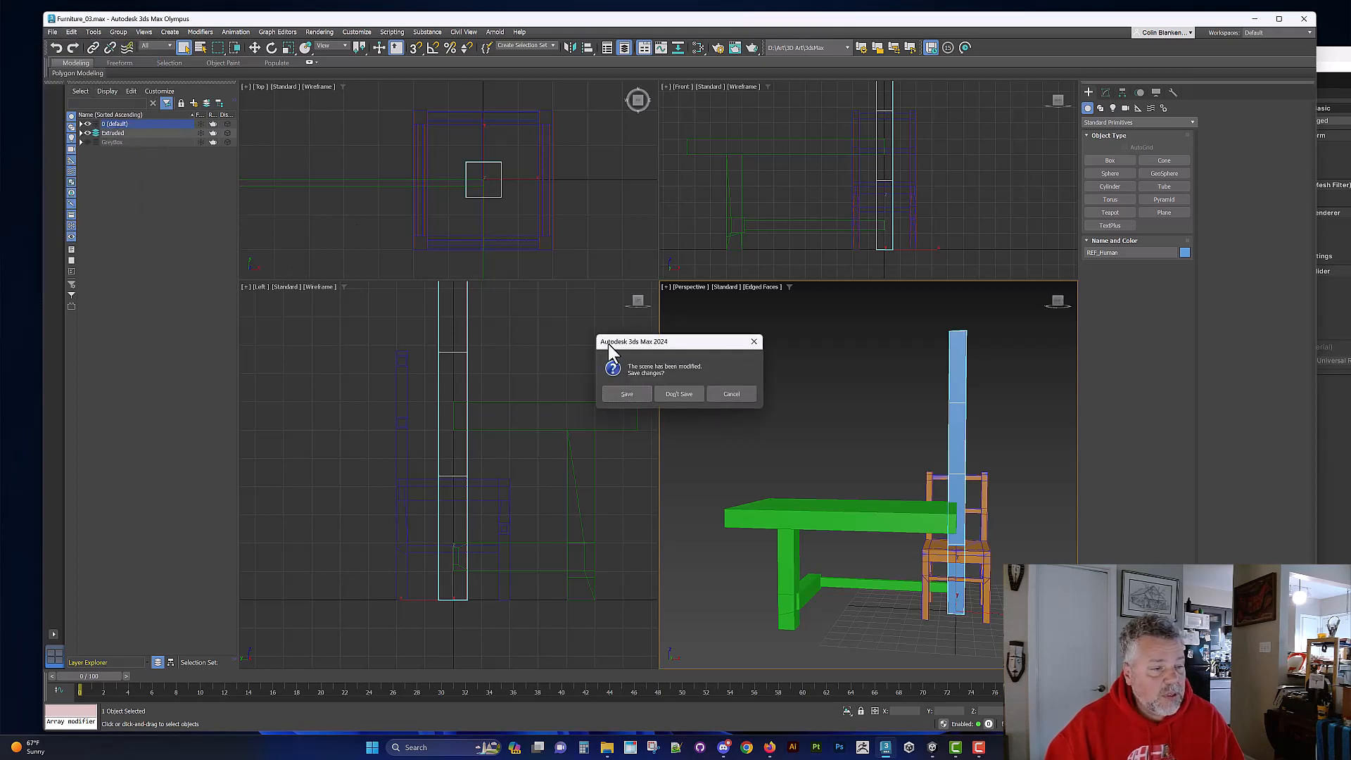
{"action": "left_click", "coordinate": [666, 392]}
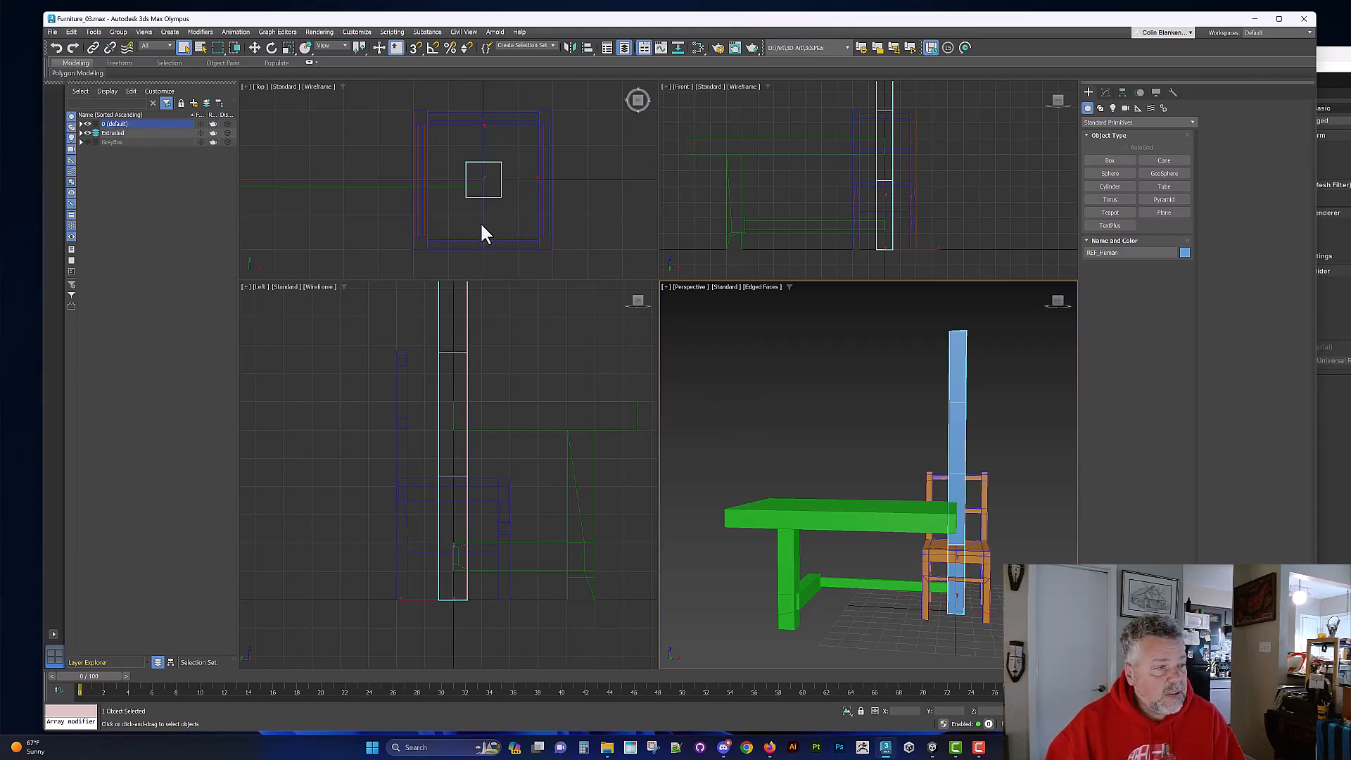
{"action": "left_click", "coordinate": [119, 188]}
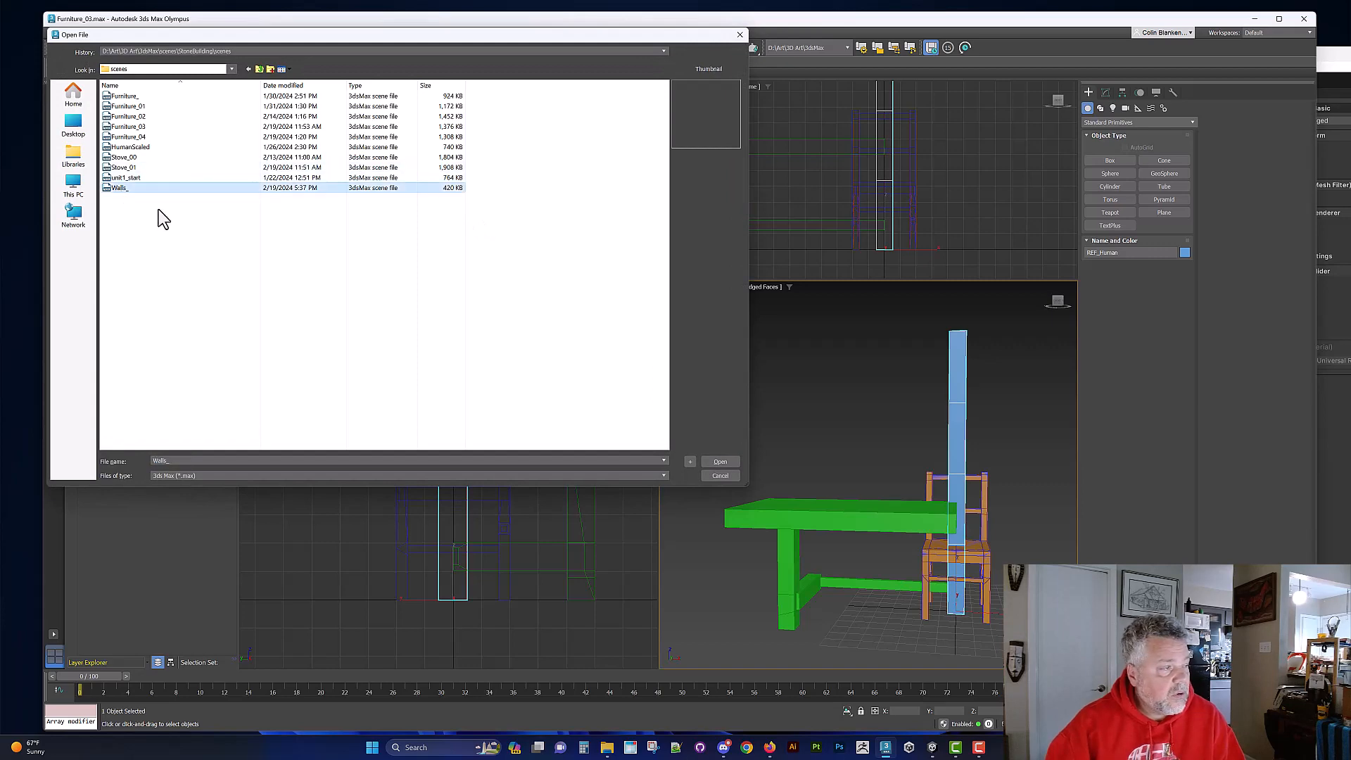
{"action": "left_click", "coordinate": [719, 462]}
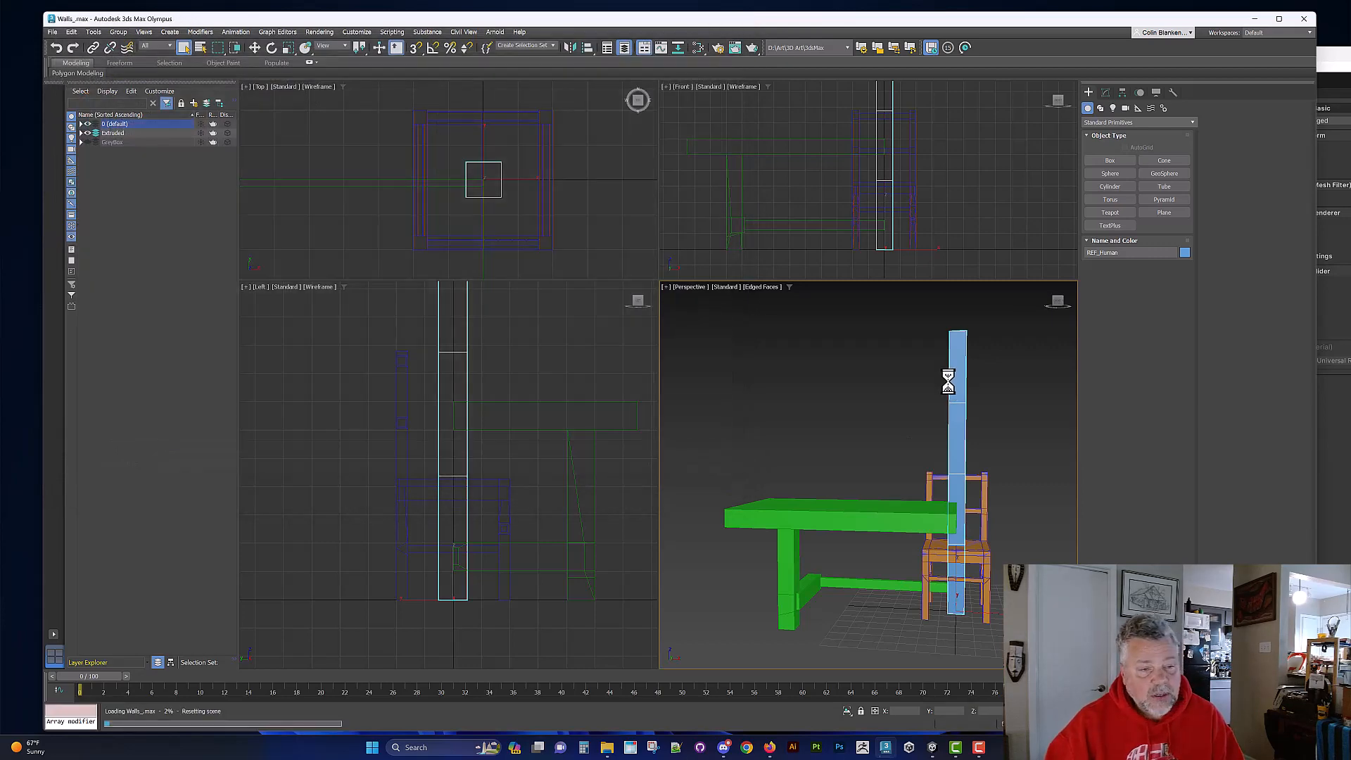
Step: Select the human reference box and frame it in the top, front and left viewports
{"action": "key", "text": "z"}
{"action": "left_click", "coordinate": [297, 177]}
{"action": "key", "text": "z"}
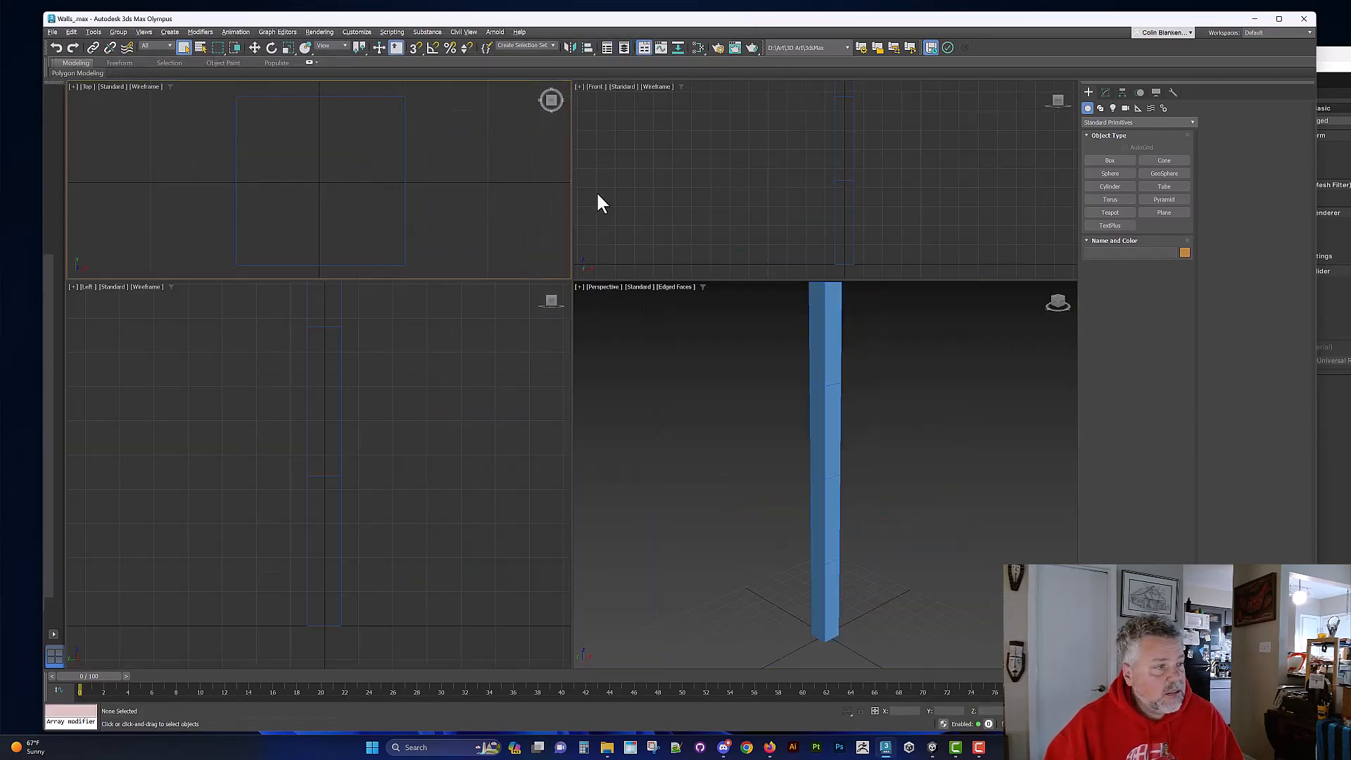
{"action": "left_click", "coordinate": [498, 435]}
{"action": "key", "text": "z"}
{"action": "left_click", "coordinate": [839, 470]}
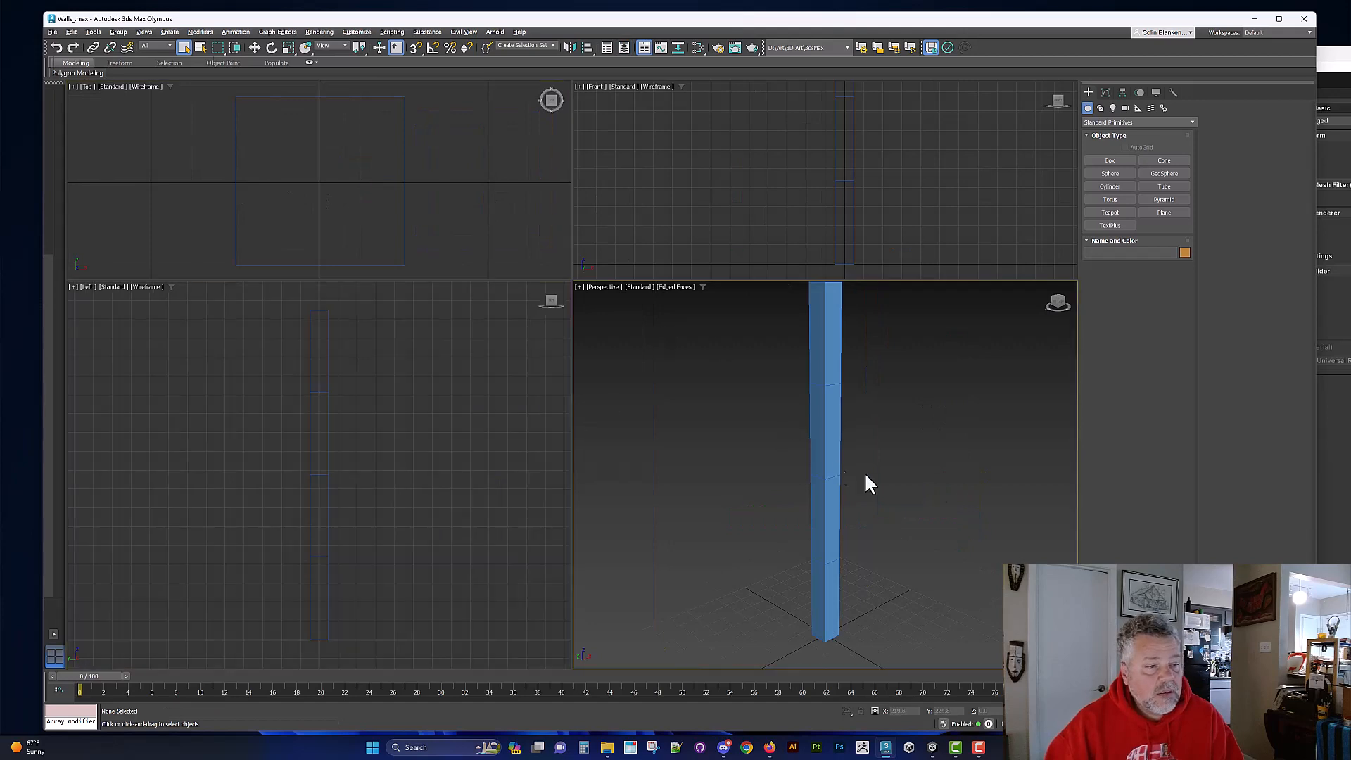
{"action": "right_click", "coordinate": [884, 202]}
{"action": "key", "text": "z"}
{"action": "right_click", "coordinate": [479, 504]}
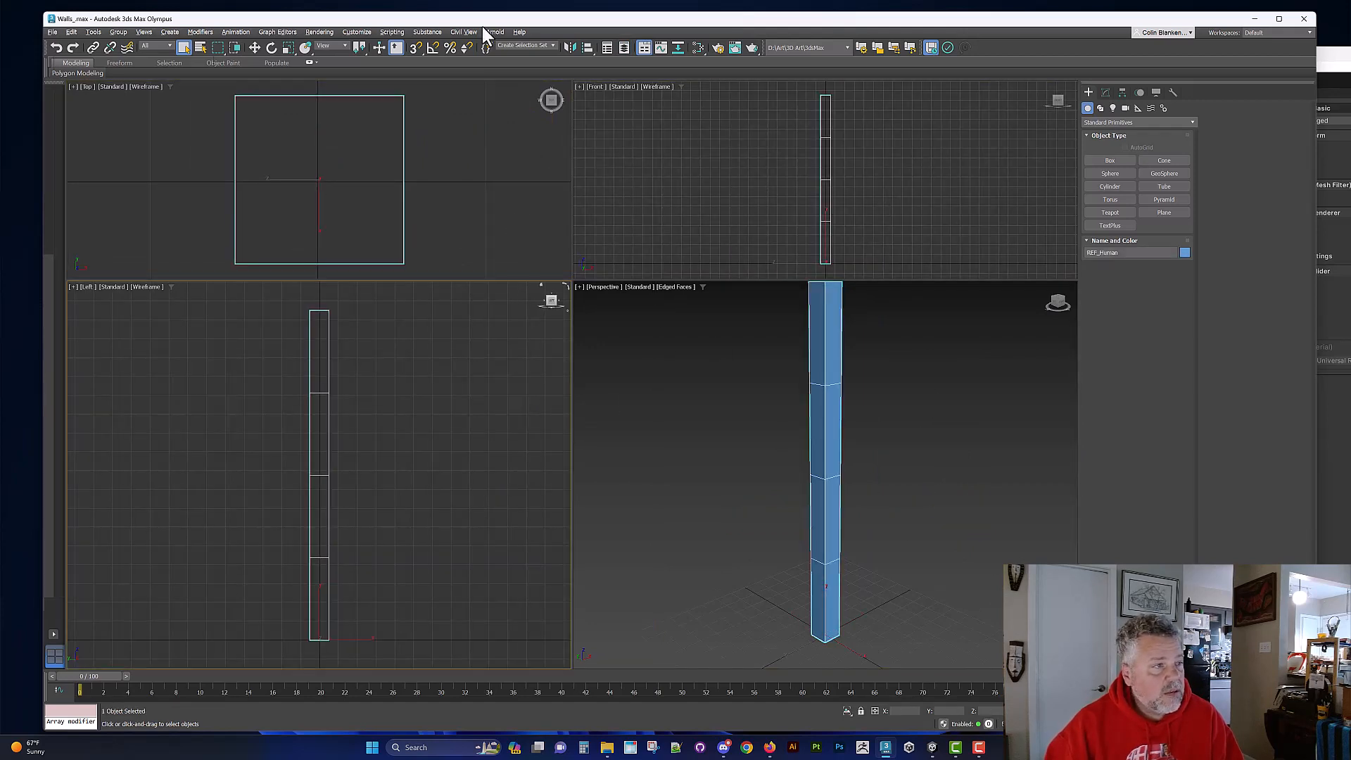
Step: Show the layer explorer and select the Extruded layer
{"action": "left_click", "coordinate": [624, 47]}
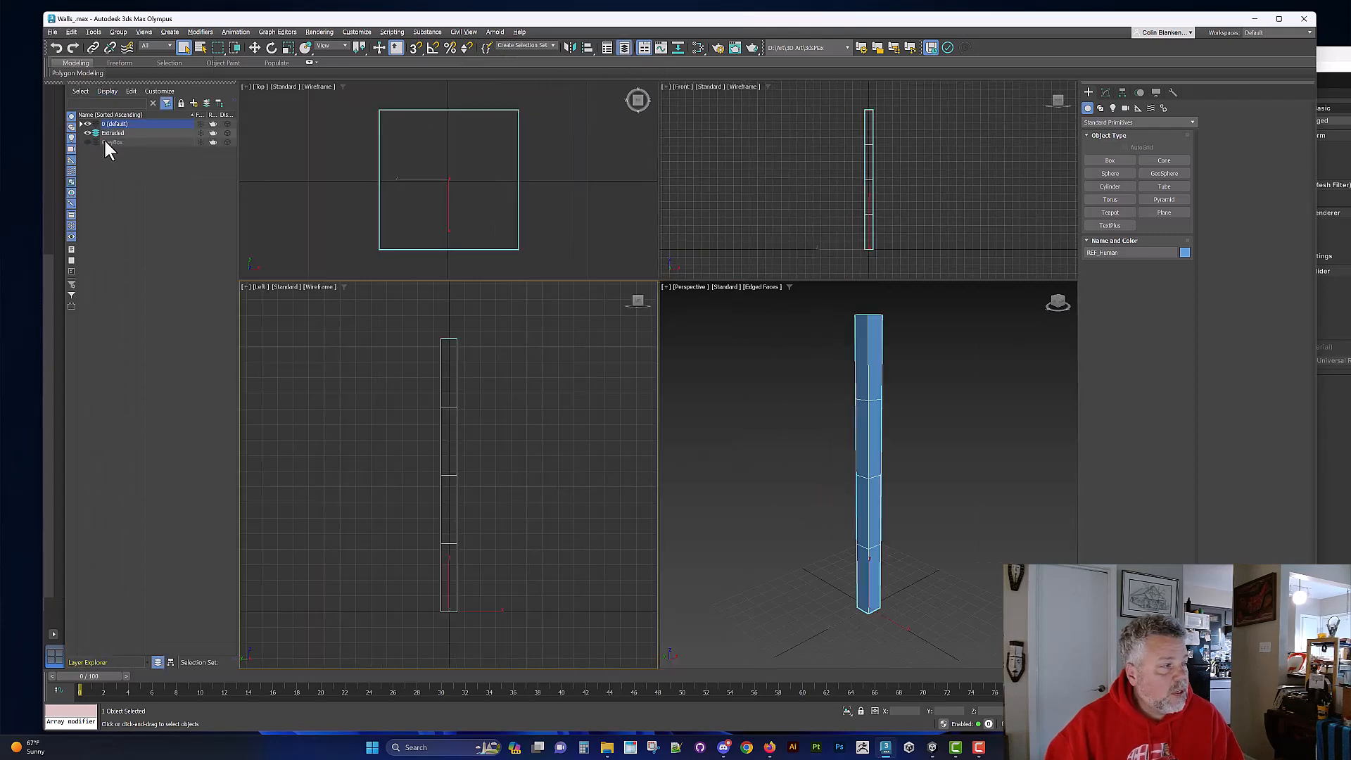
{"action": "left_click", "coordinate": [105, 139]}
{"action": "left_click", "coordinate": [105, 133], "text": "ctrl"}
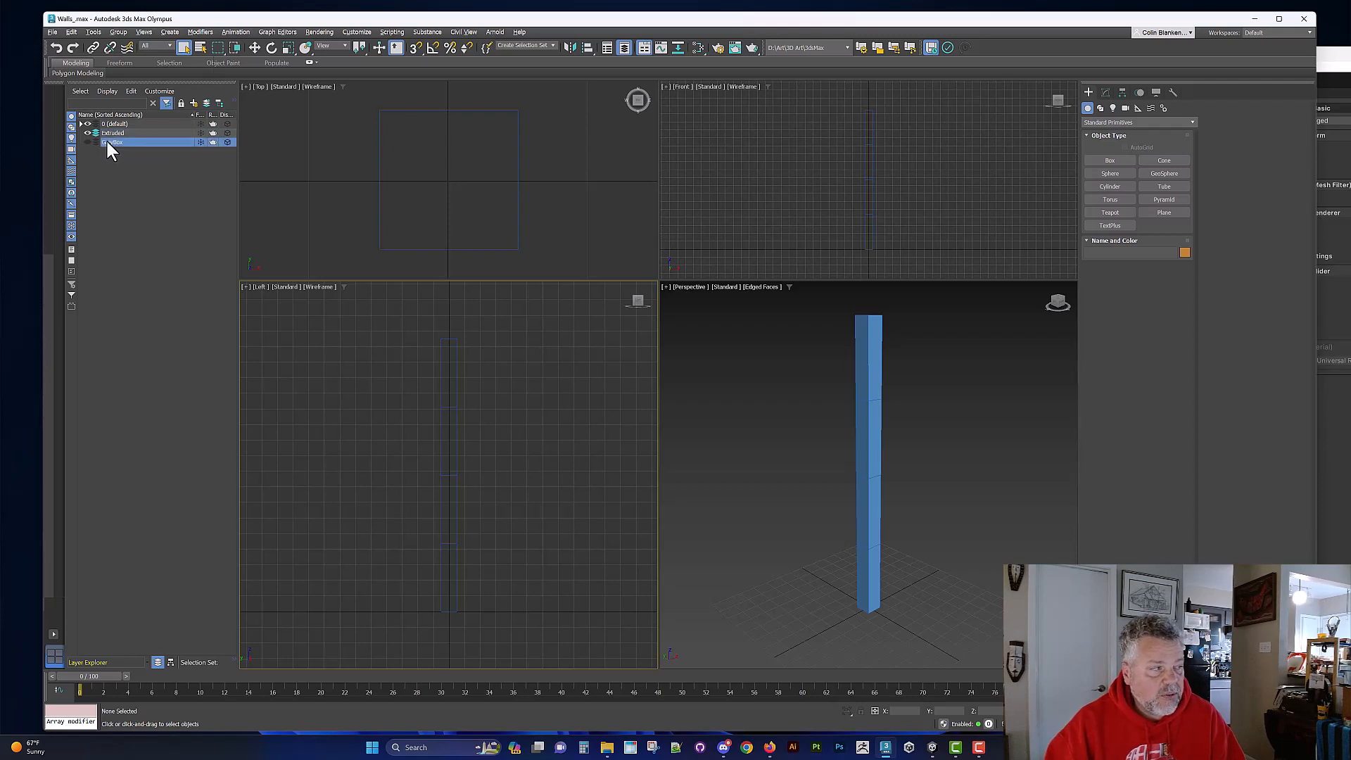
{"action": "left_click", "coordinate": [92, 131]}
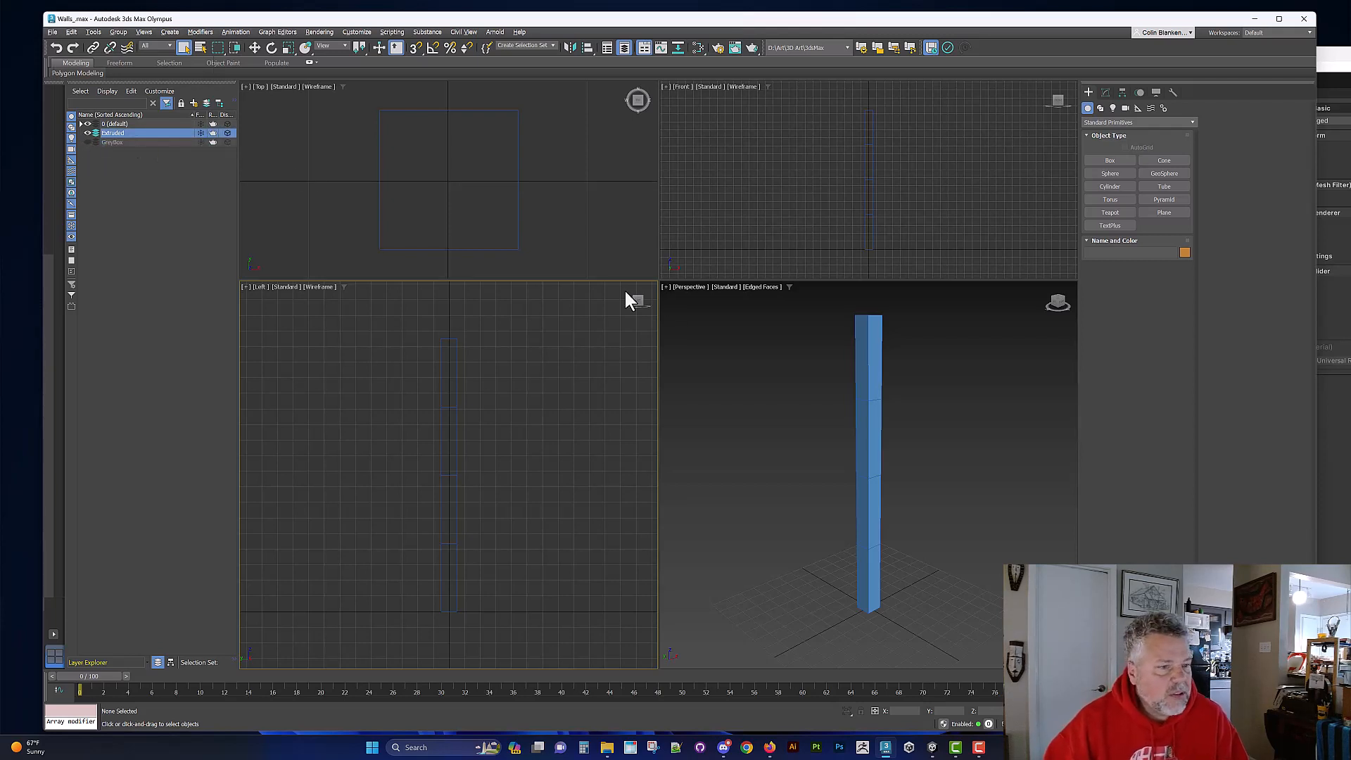
{"action": "scroll", "coordinate": [866, 506], "scroll_direction": "down", "scroll_amount": 3}
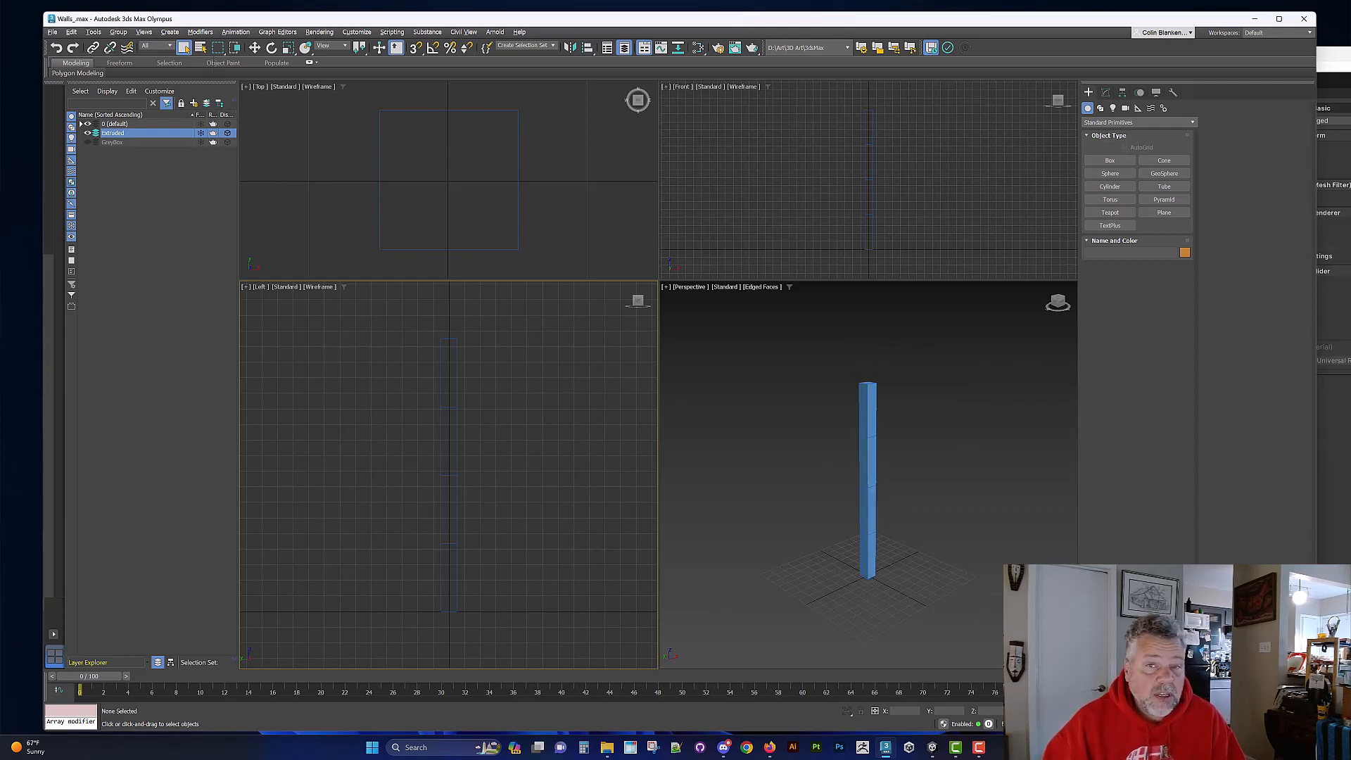
Step: Switch to Unity to check the Wall_Basic object's scale values, and return to 3ds Max
{"action": "left_click_drag", "start_coordinate": [1350, 55], "coordinate": [1126, 46]}
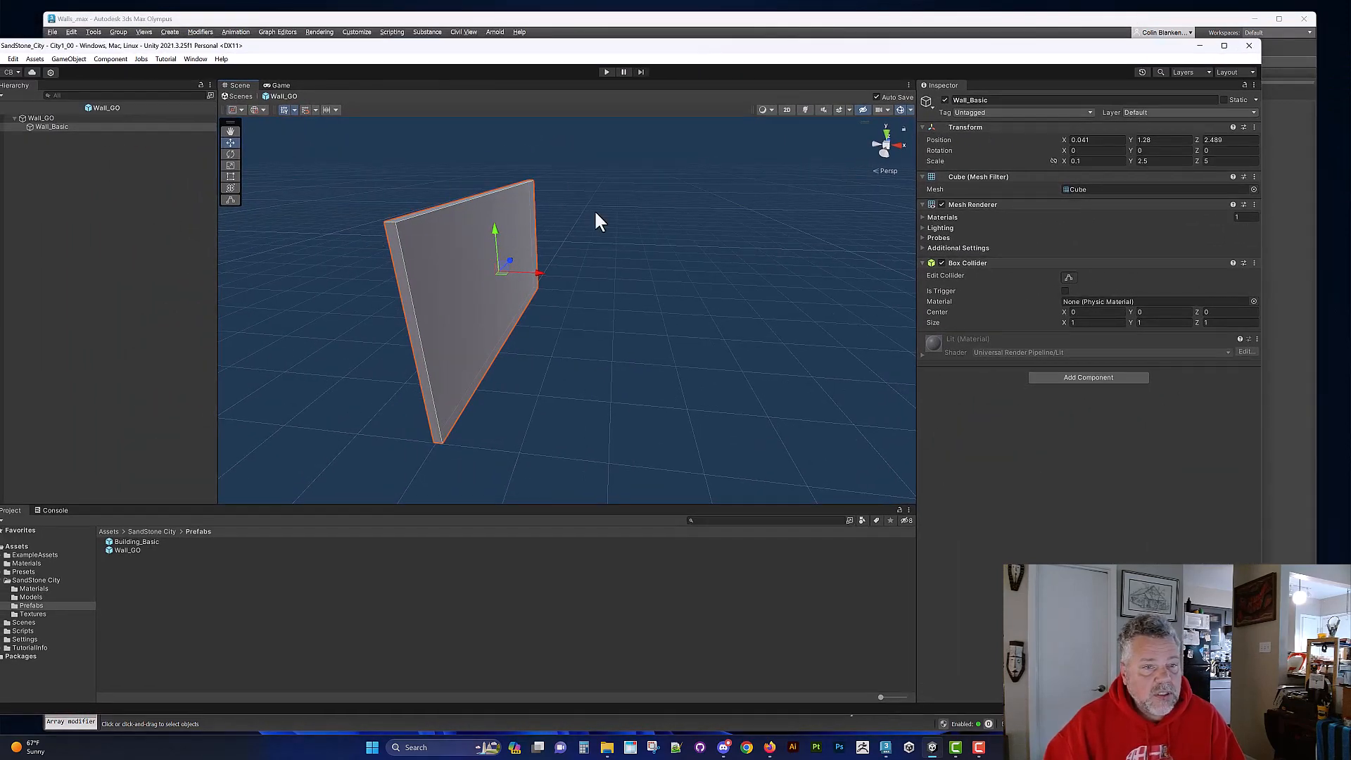
{"action": "left_click_drag", "start_coordinate": [882, 62], "coordinate": [1131, 57]}
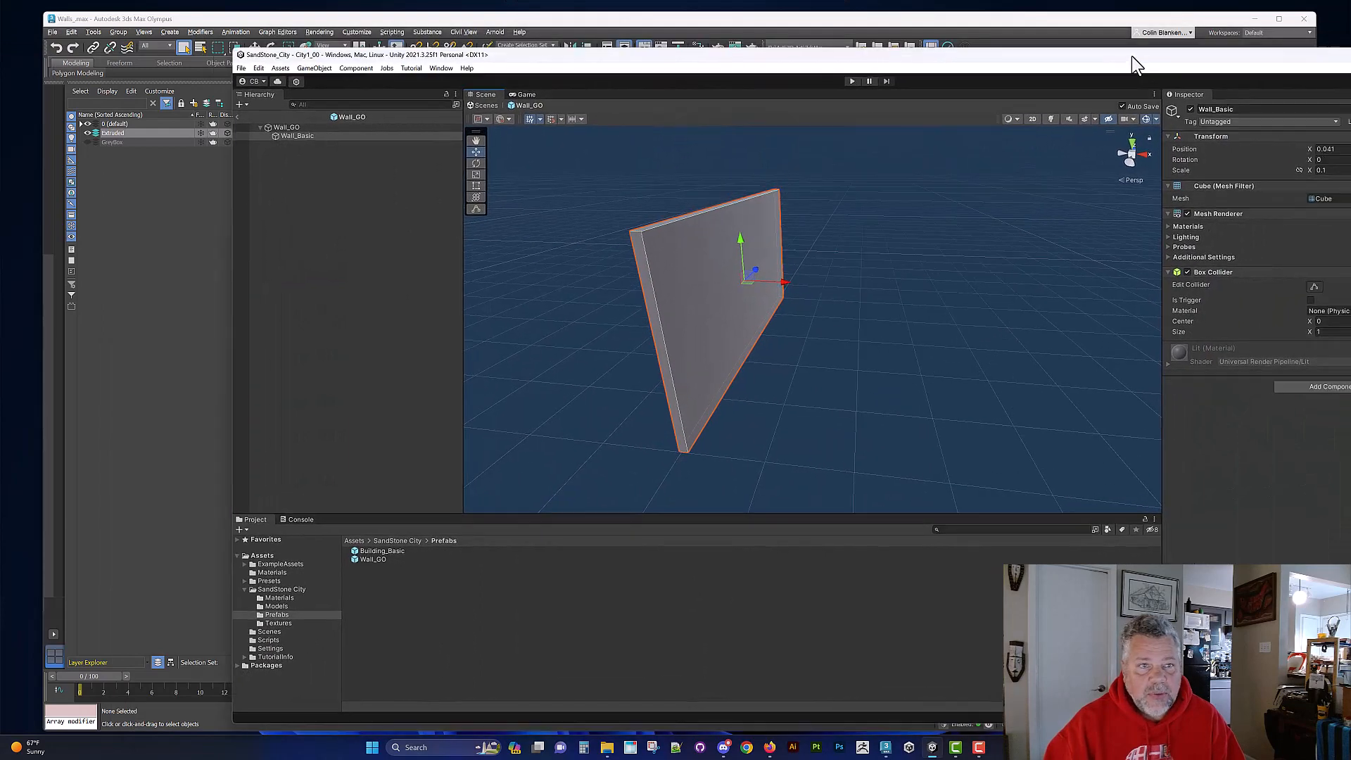
{"action": "left_click", "coordinate": [945, 26]}
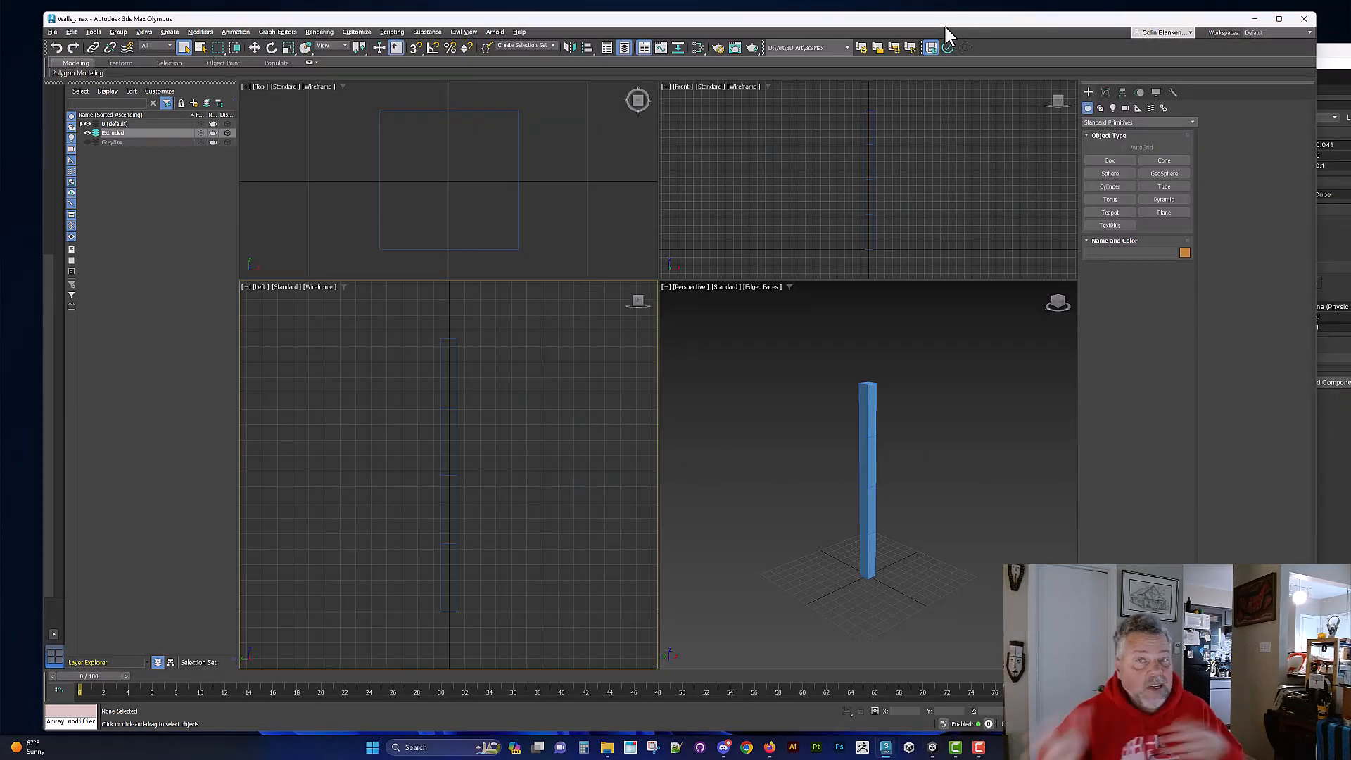
Step: Start the Box primitive tool and hide the 0 (default) layer that holds the human reference box
{"action": "left_click", "coordinate": [1119, 162]}
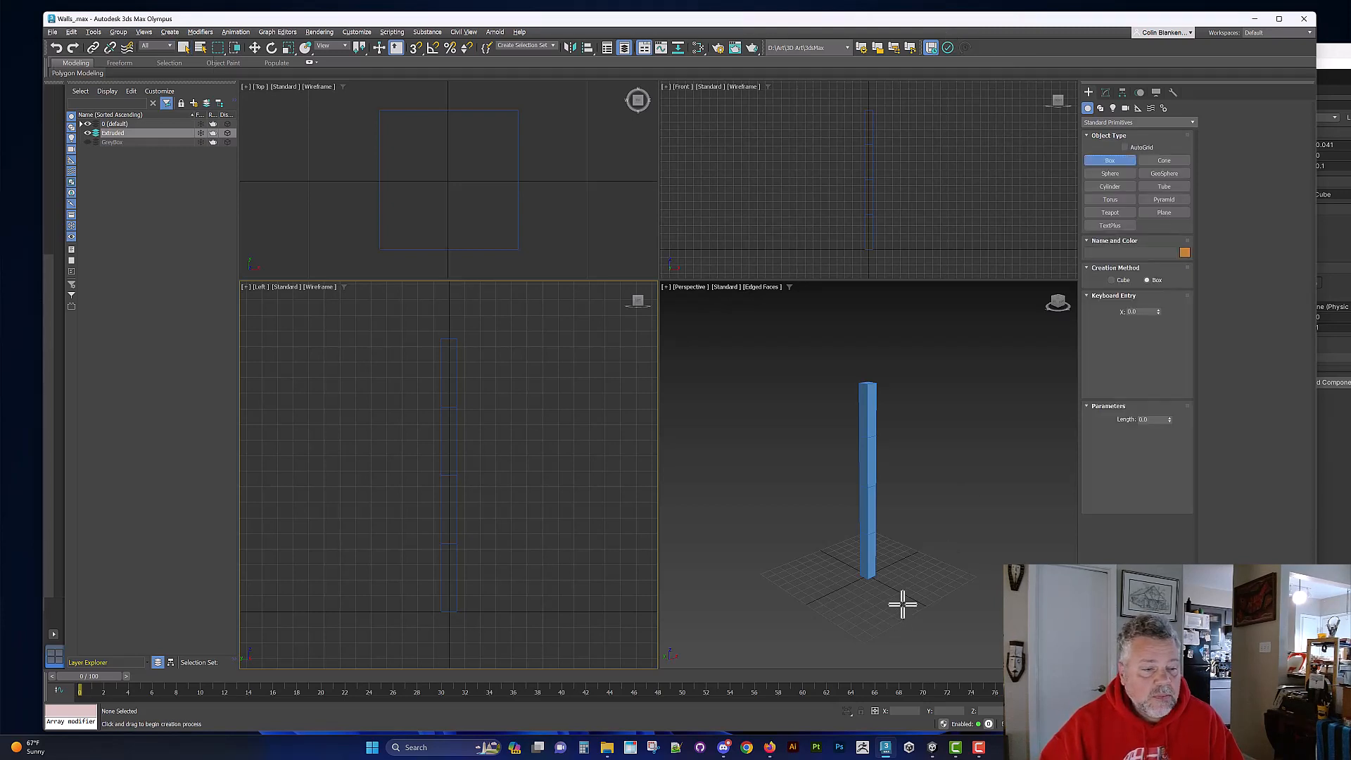
{"action": "middle_click_drag", "start_coordinate": [893, 521], "coordinate": [816, 523], "text": "alt"}
{"action": "middle_click_drag", "start_coordinate": [819, 583], "coordinate": [816, 591], "text": "alt"}
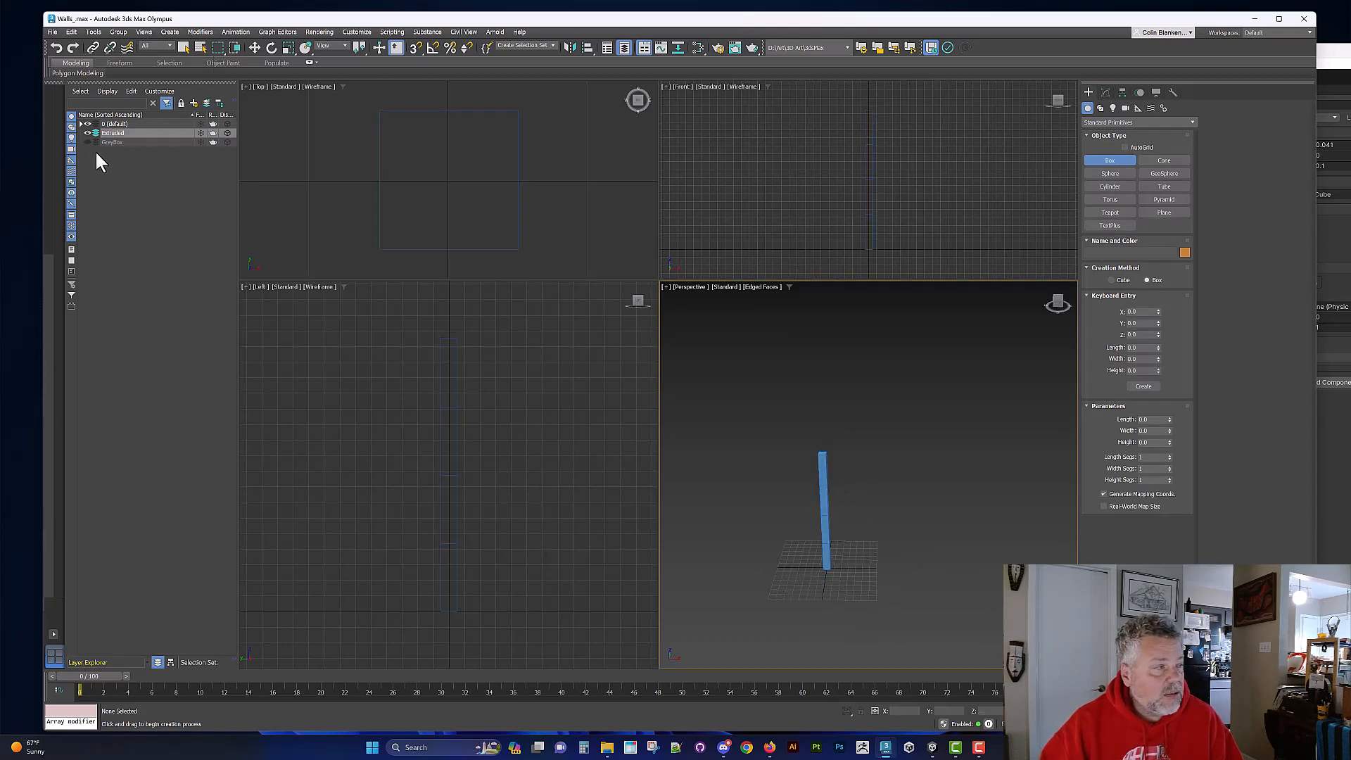
{"action": "left_click", "coordinate": [88, 133]}
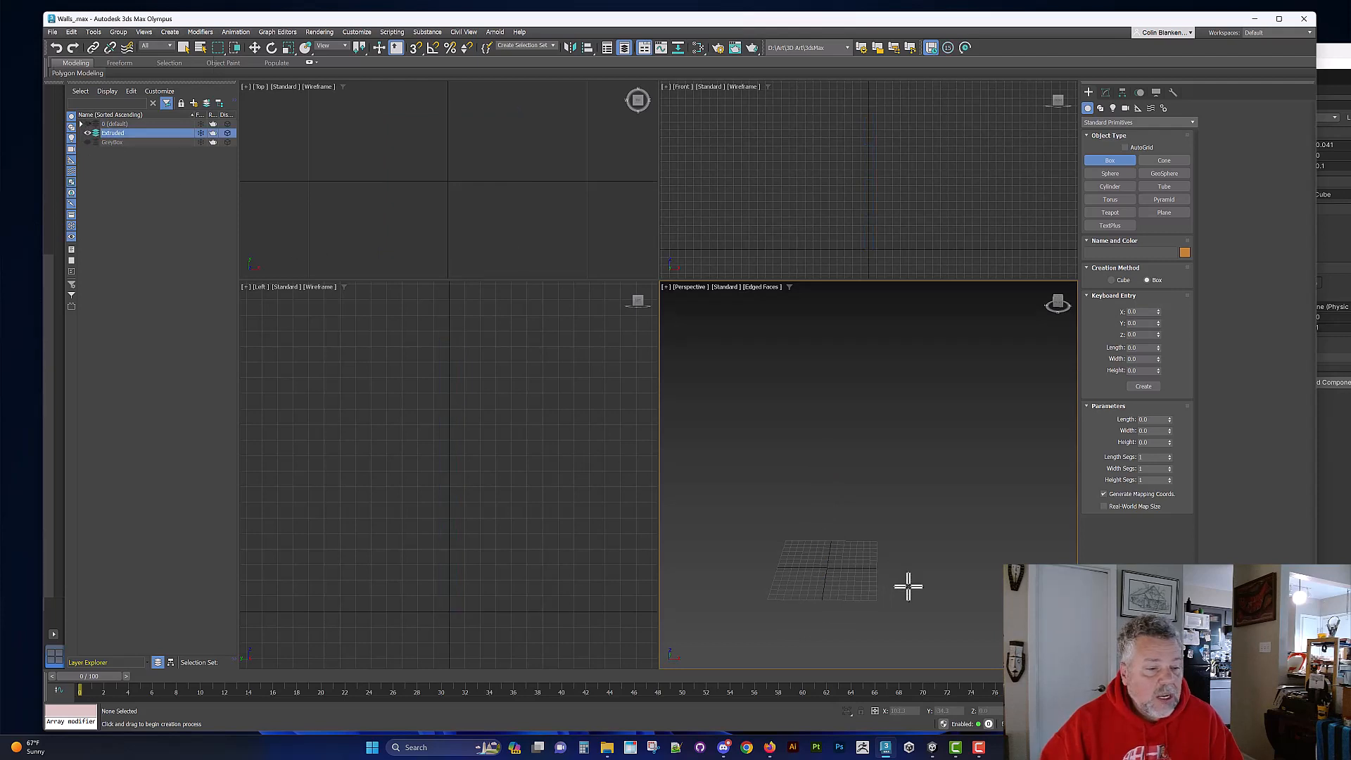
{"action": "scroll", "coordinate": [905, 582], "scroll_direction": "up", "scroll_amount": 2}
{"action": "middle_click_drag", "start_coordinate": [733, 549], "coordinate": [820, 549]}
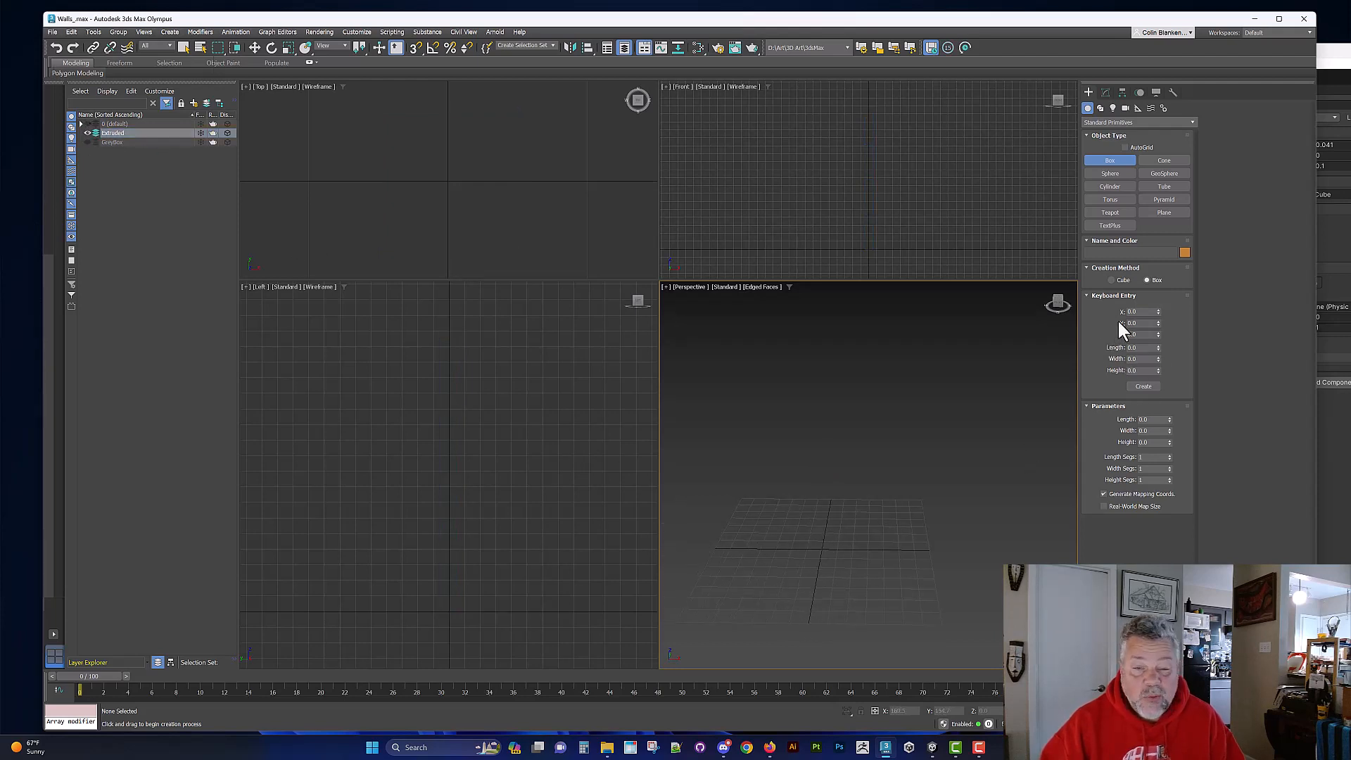
Step: Create a box in the Front viewport at the origin with length 500, width 250 and height 10 using keyboard entry
{"action": "left_click", "coordinate": [890, 162]}
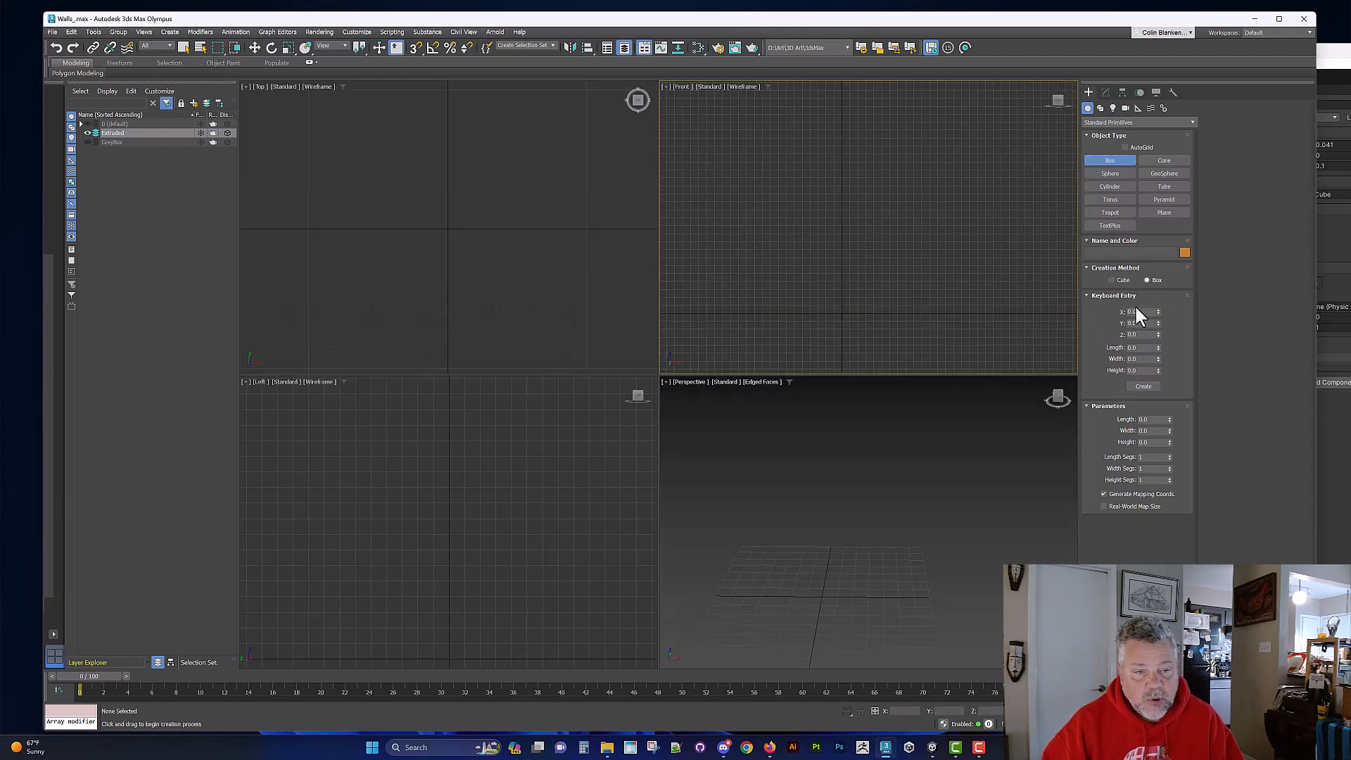
{"action": "left_click", "coordinate": [1141, 348]}
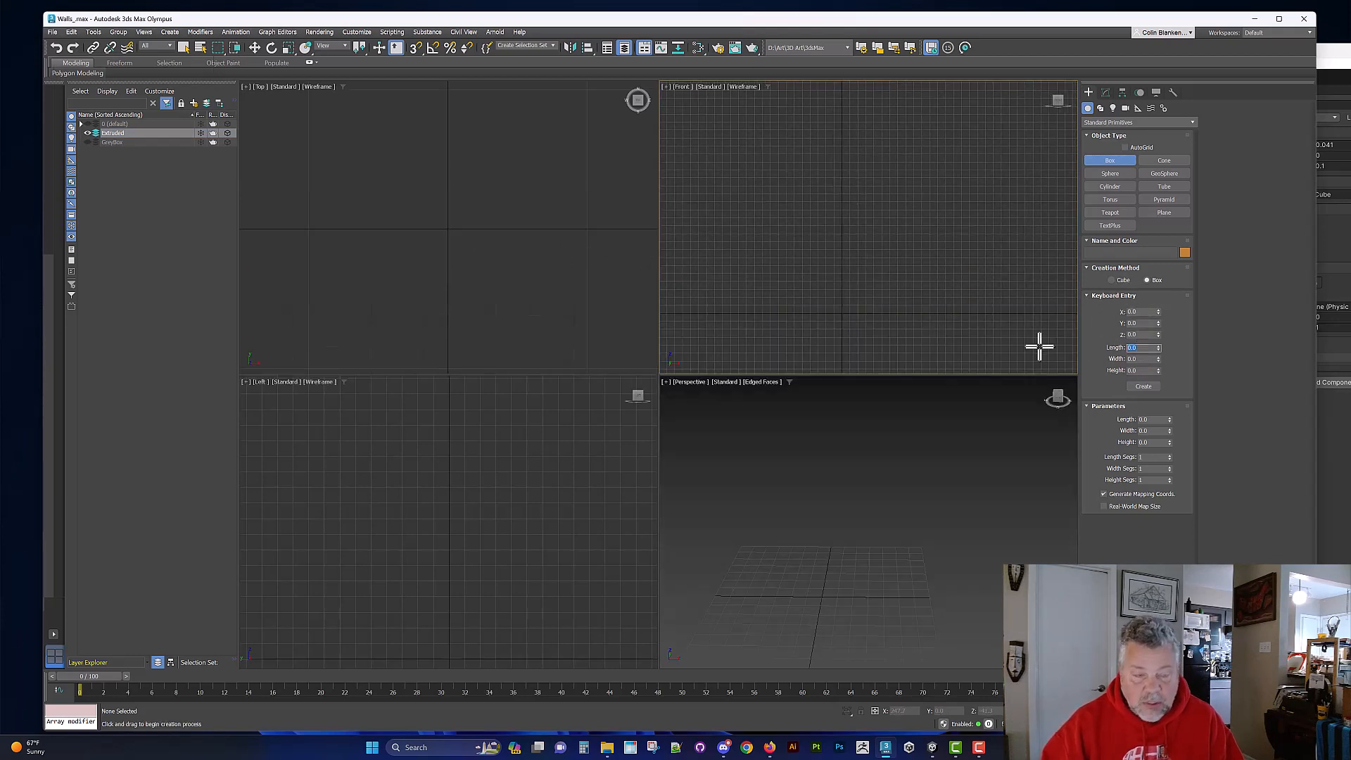
{"action": "key", "text": "Tab"}
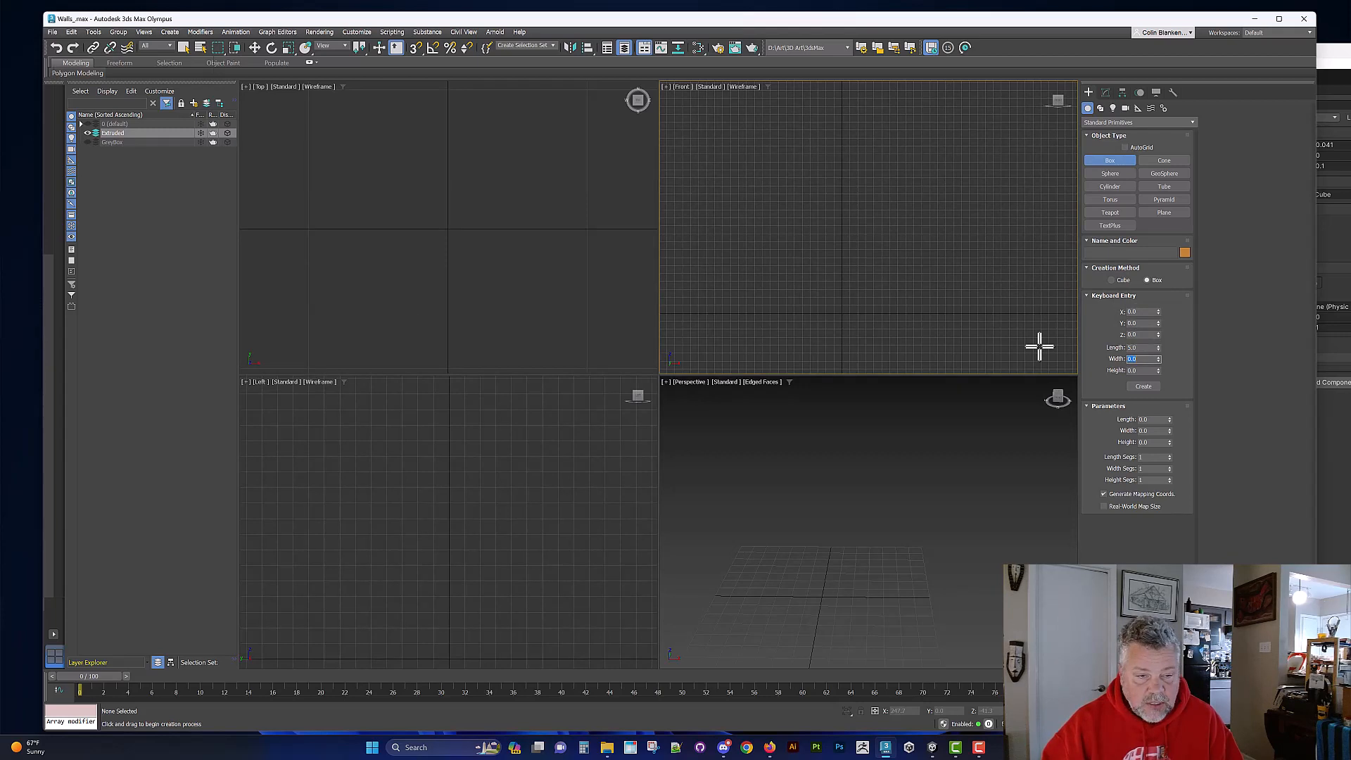
{"action": "type", "text": "2.5"}
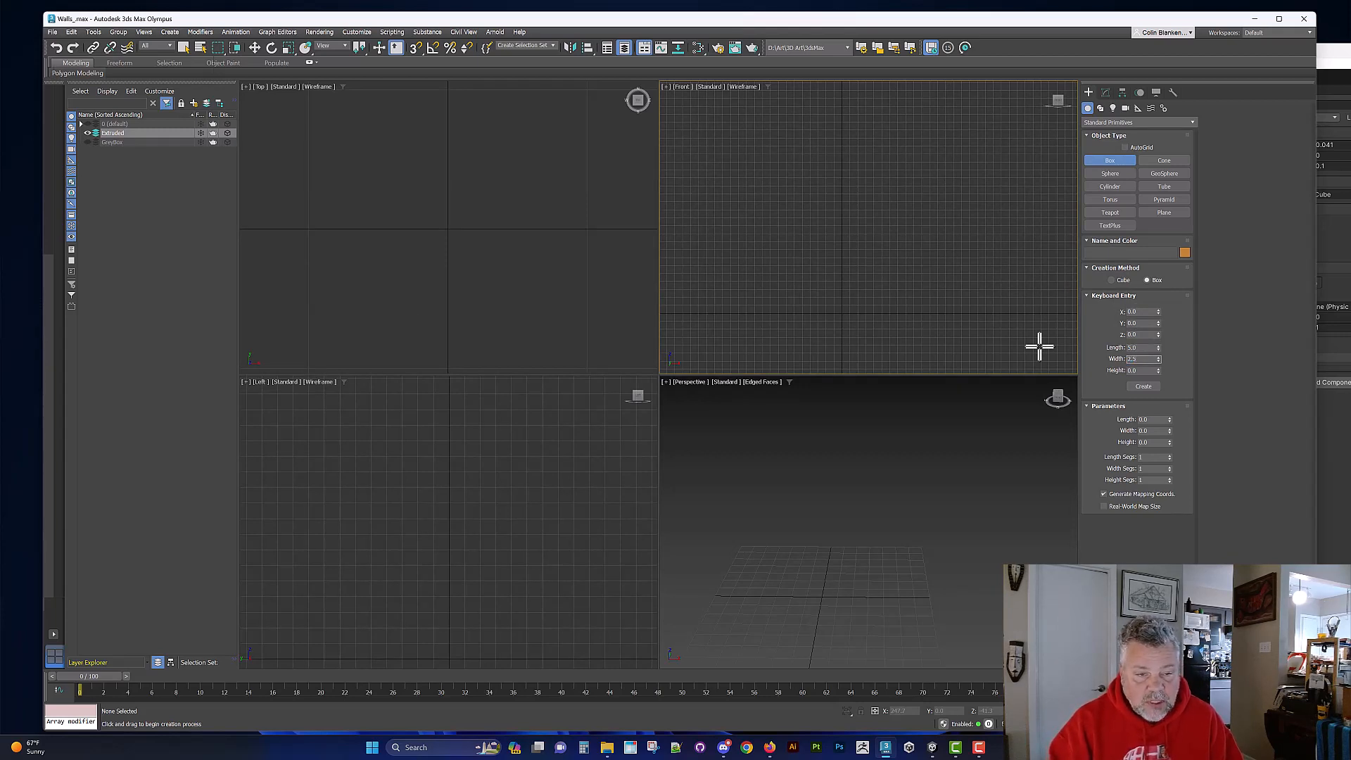
{"action": "type", "text": "500"}
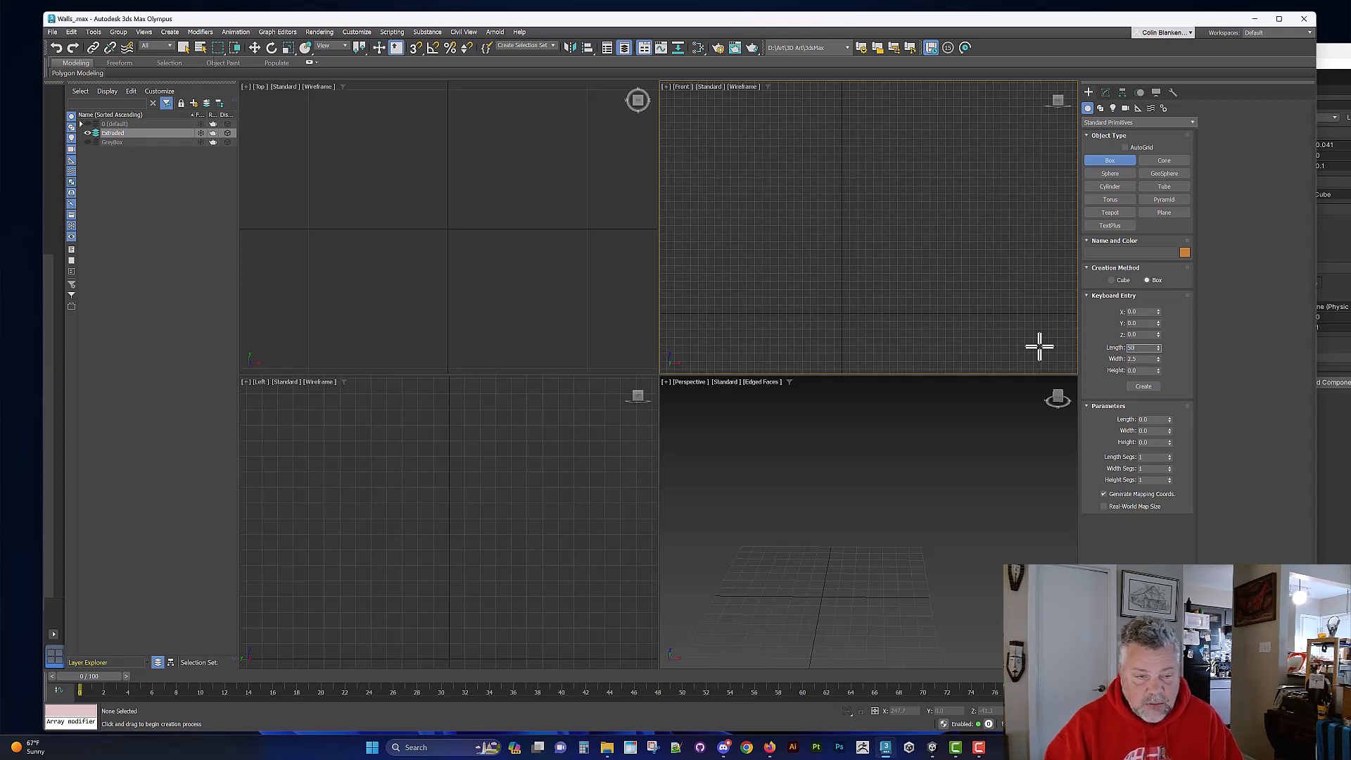
{"action": "key", "text": "Tab"}
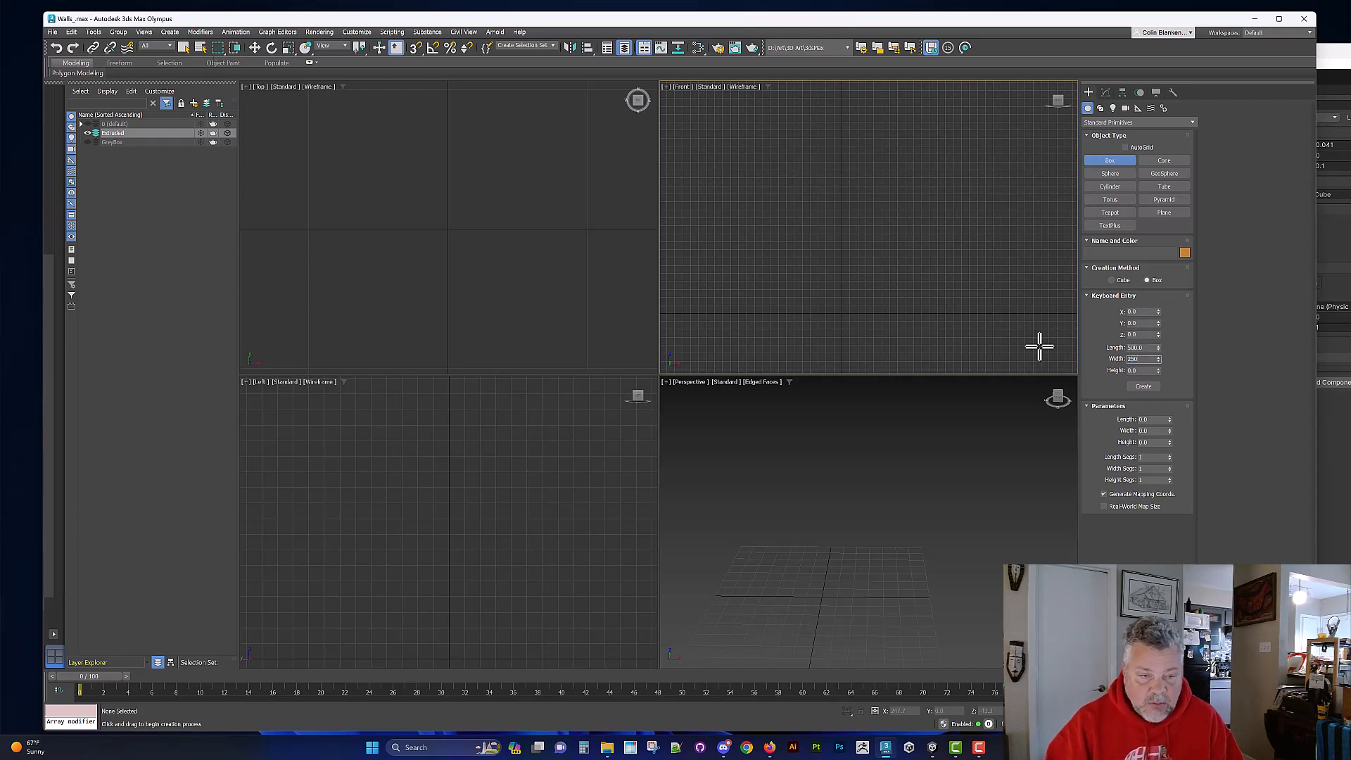
{"action": "key", "text": "Tab"}
{"action": "type", "text": "10"}
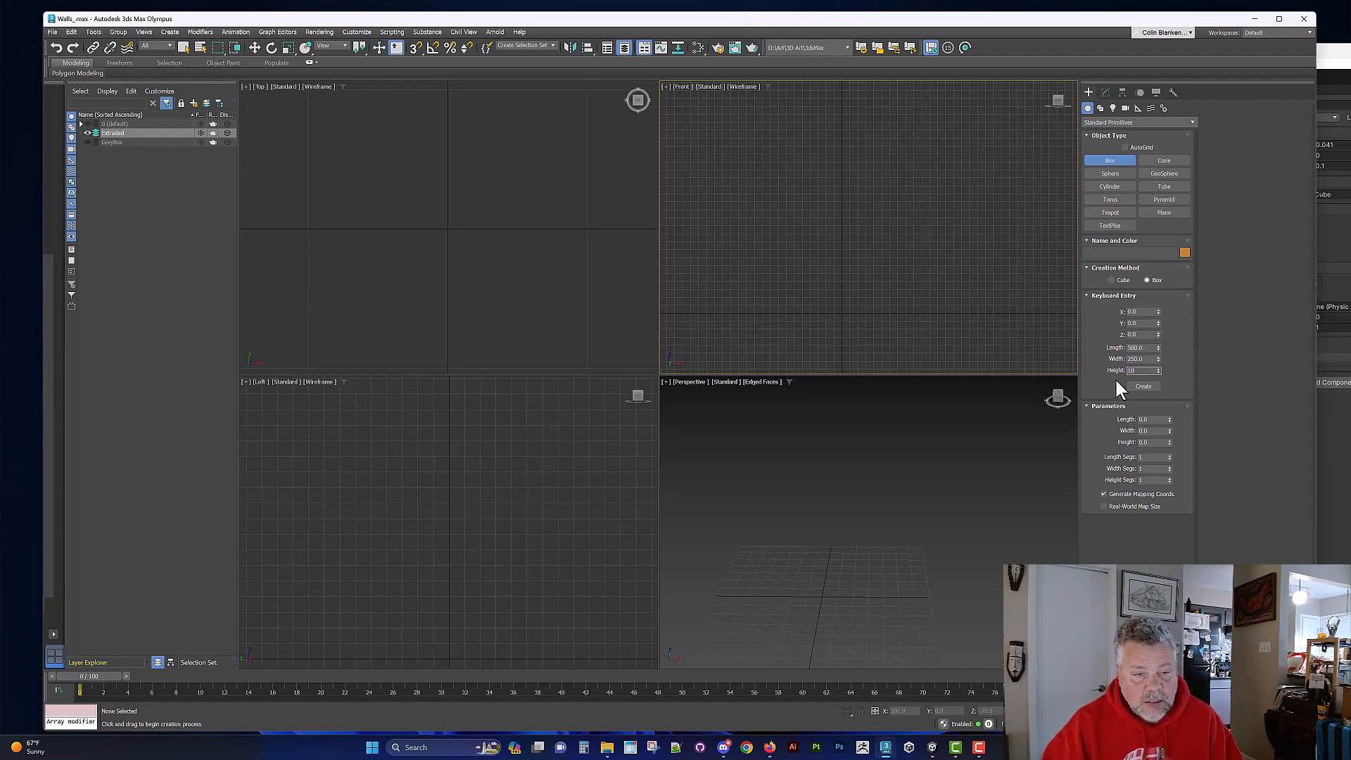
{"action": "left_click", "coordinate": [1147, 386]}
{"action": "scroll", "coordinate": [875, 530], "scroll_direction": "down", "scroll_amount": 10}
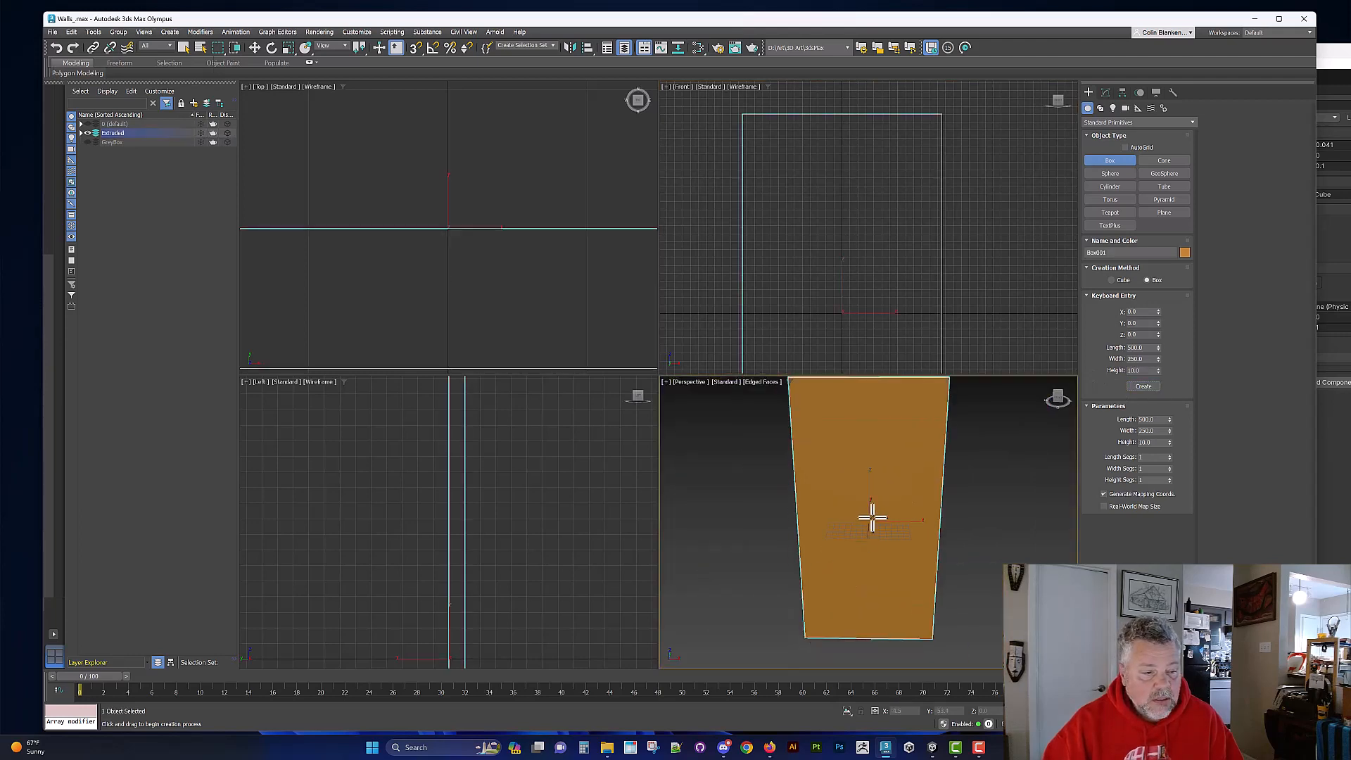
Step: Leave the Box tool and rotate the box 90° in the Front viewport, with angle snap on, so its long side is horizontal
{"action": "right_click", "coordinate": [853, 510]}
{"action": "scroll", "coordinate": [849, 218], "scroll_direction": "down", "scroll_amount": 5}
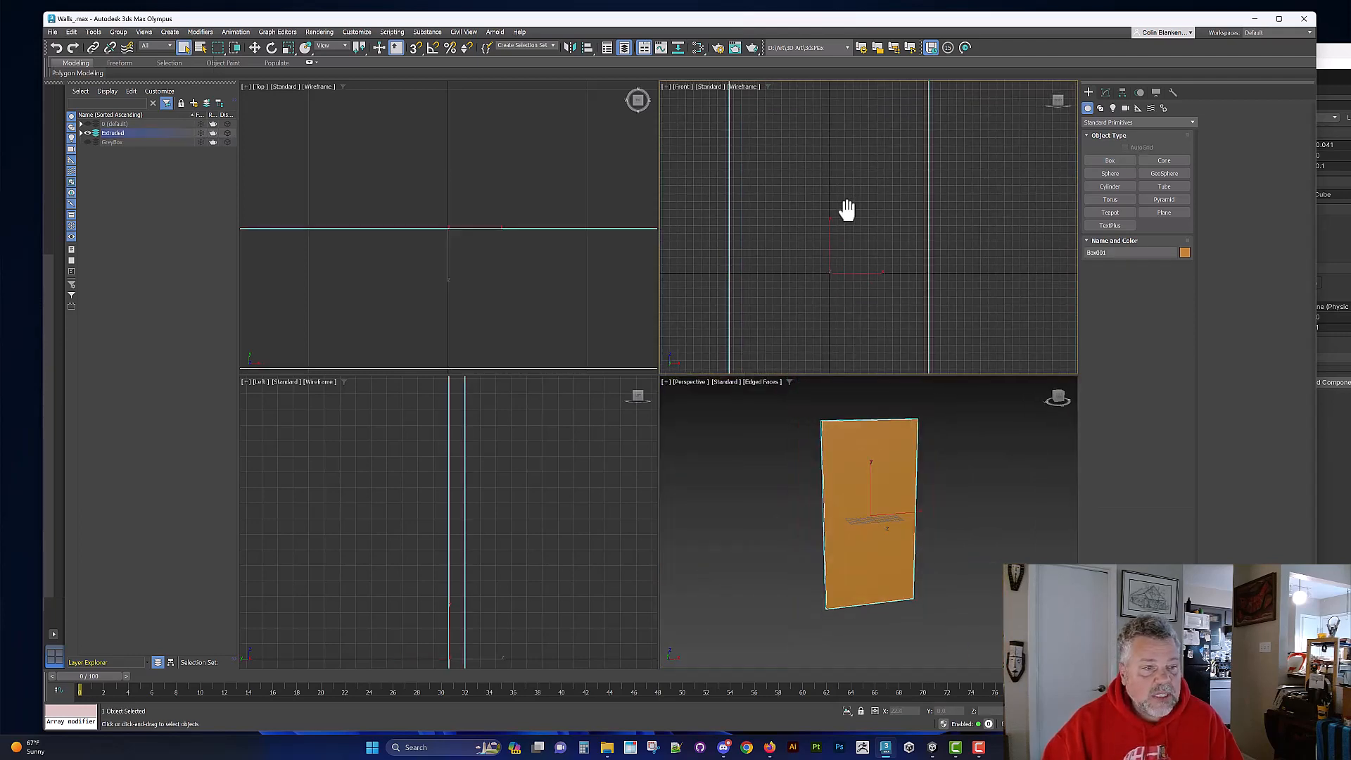
{"action": "key", "text": "e"}
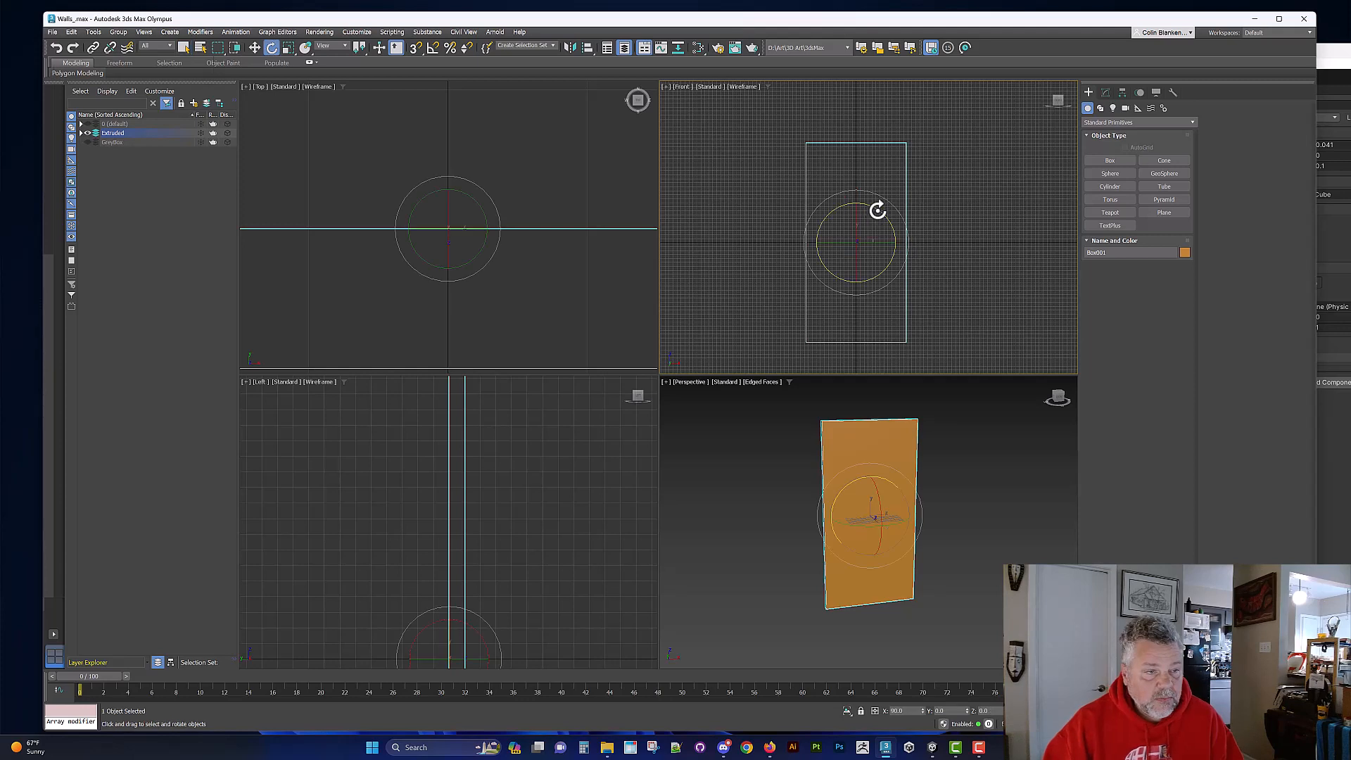
{"action": "left_click_drag", "start_coordinate": [874, 211], "coordinate": [812, 225]}
{"action": "key", "text": "a"}
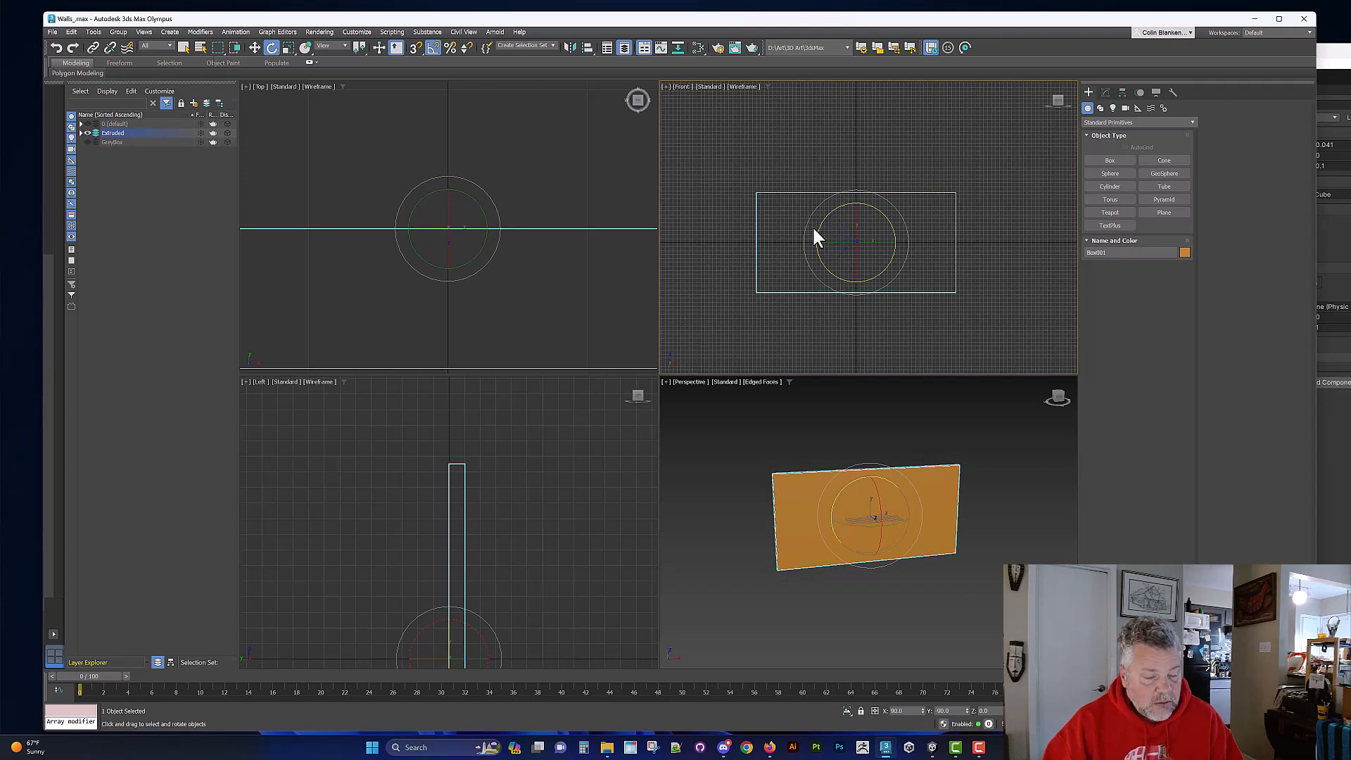
Step: Activate the Move tool and frame the wall box in the top, front and left viewports
{"action": "key", "text": "w"}
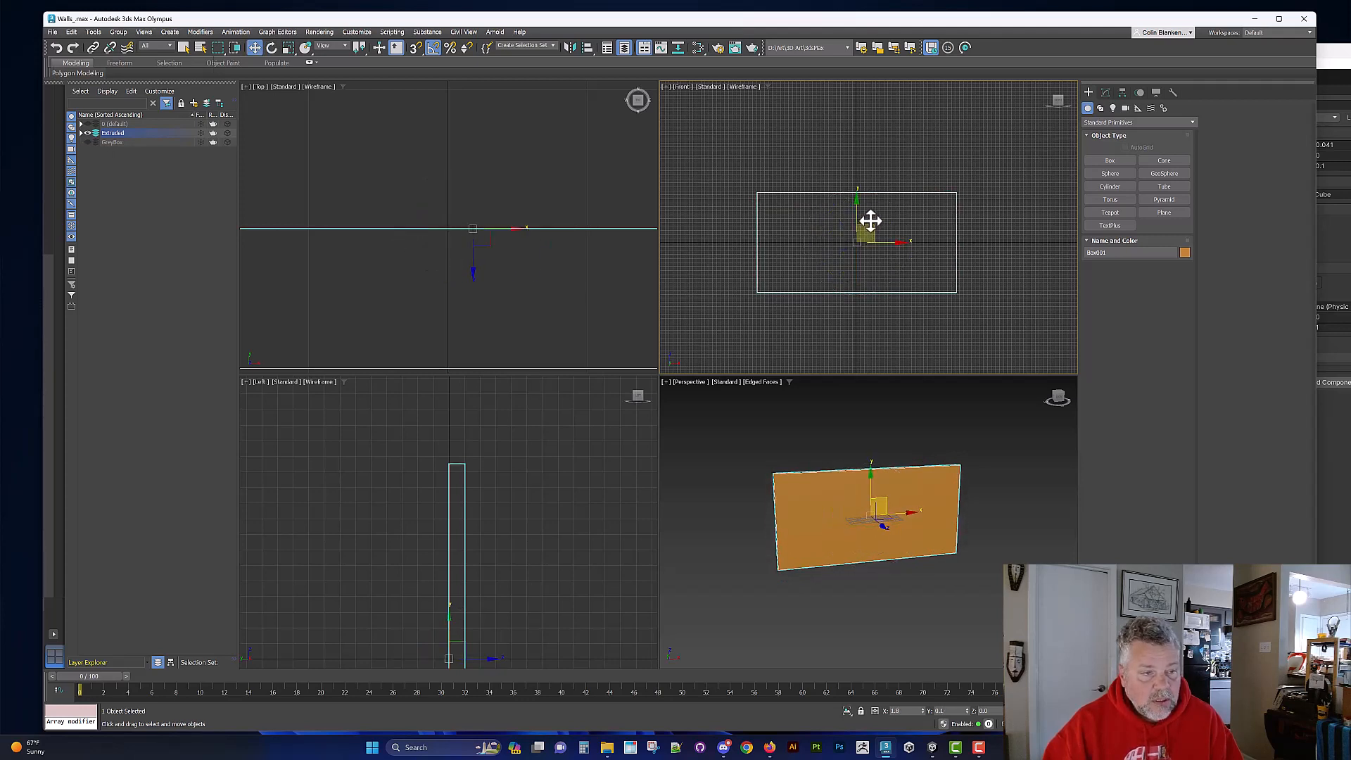
{"action": "right_click", "coordinate": [426, 236]}
{"action": "key", "text": "z"}
{"action": "right_click", "coordinate": [697, 281]}
{"action": "key", "text": "z"}
{"action": "right_click", "coordinate": [563, 541]}
{"action": "key", "text": "z"}
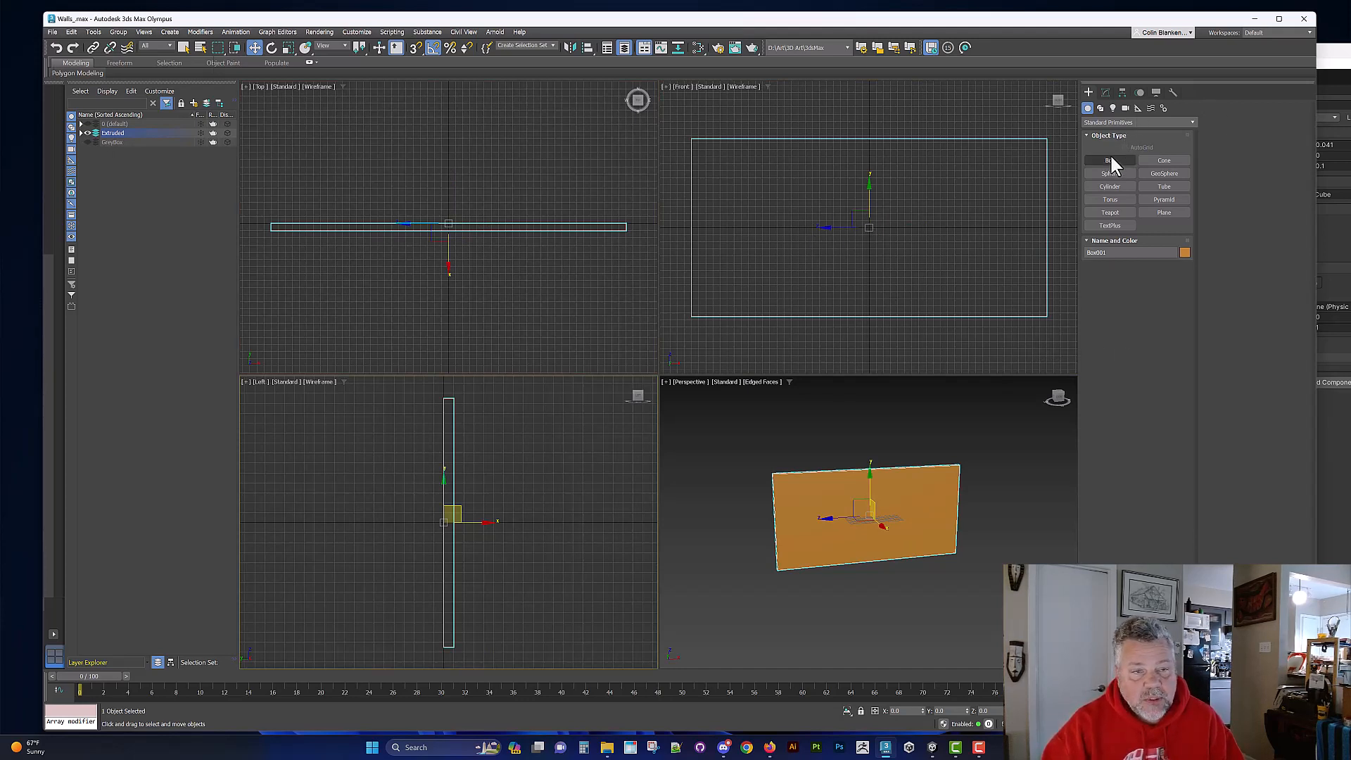
Step: Show the mesh editing modifier set and add an Edit Poly modifier to the wall box
{"action": "left_click", "coordinate": [1106, 92]}
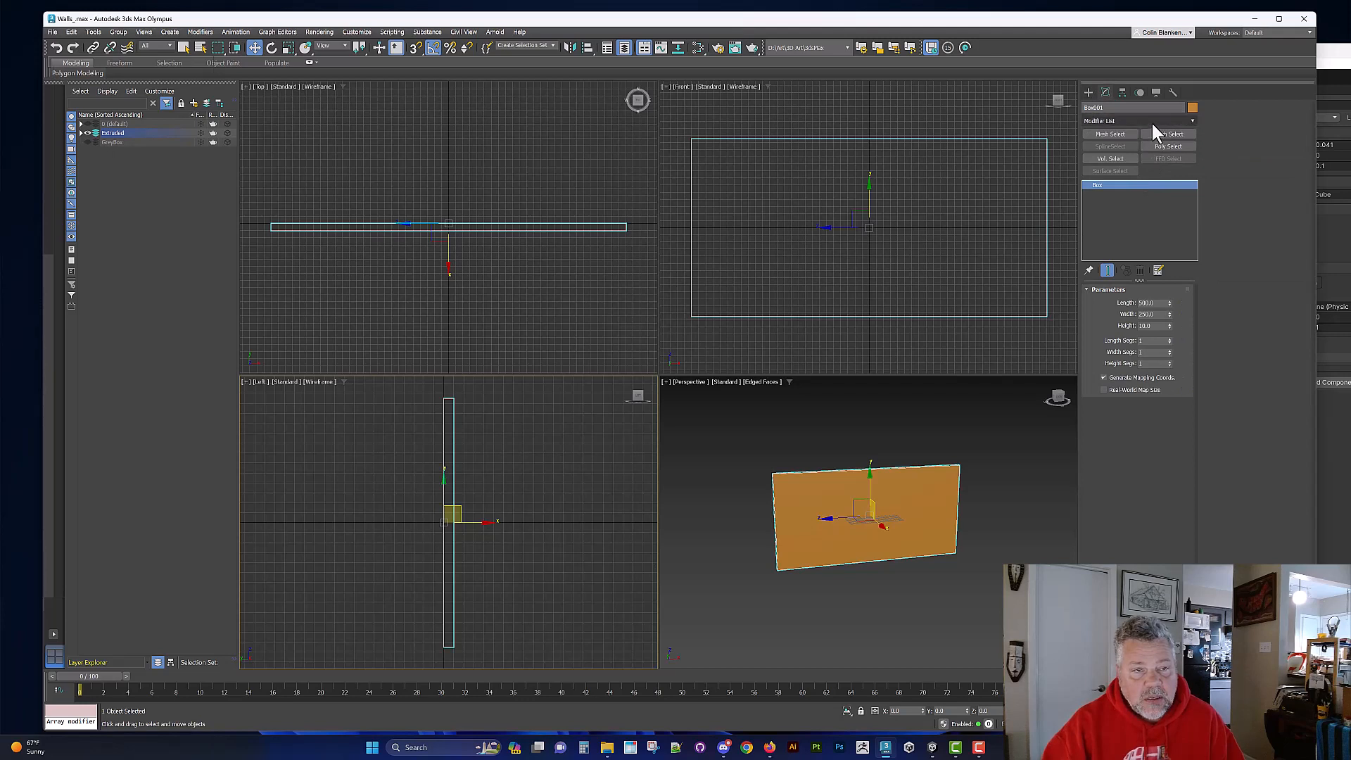
{"action": "right_click", "coordinate": [1152, 124]}
{"action": "left_click", "coordinate": [1175, 190]}
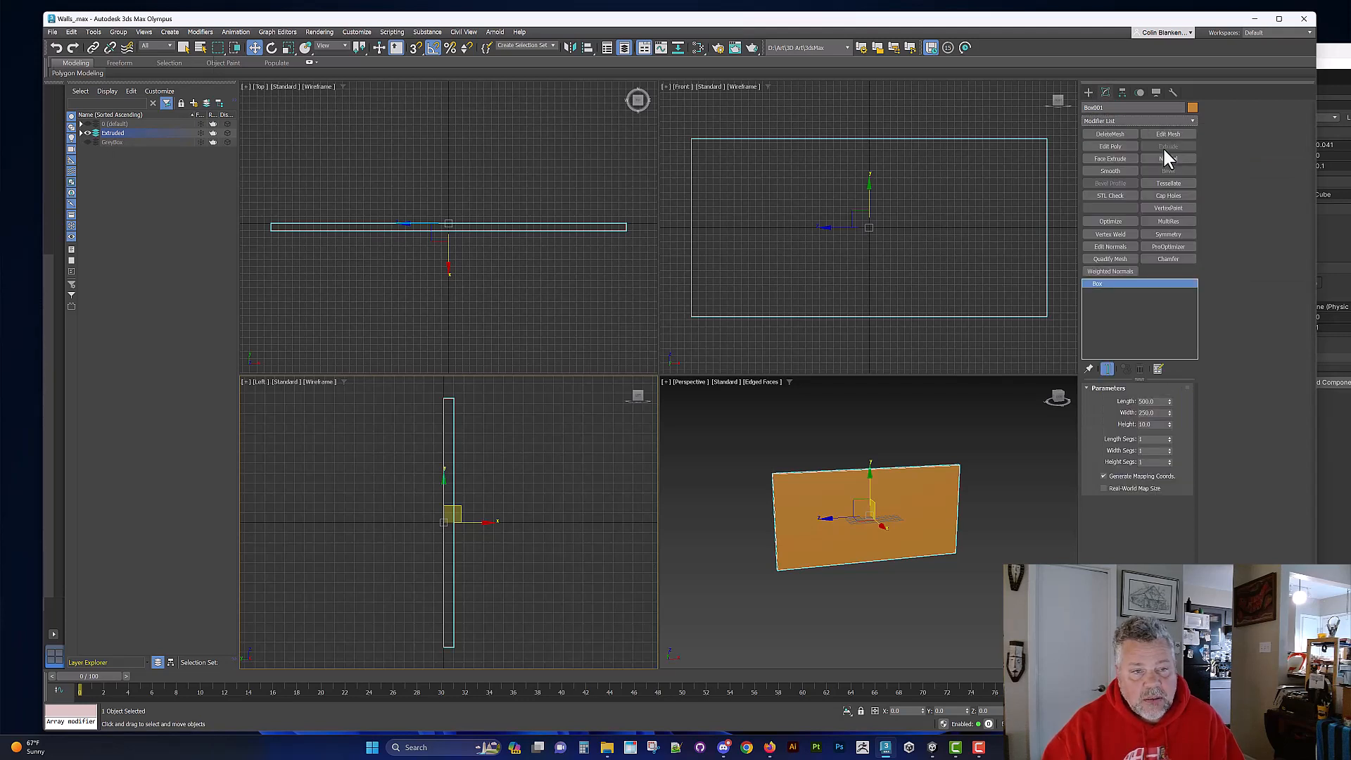
{"action": "left_click", "coordinate": [1104, 146]}
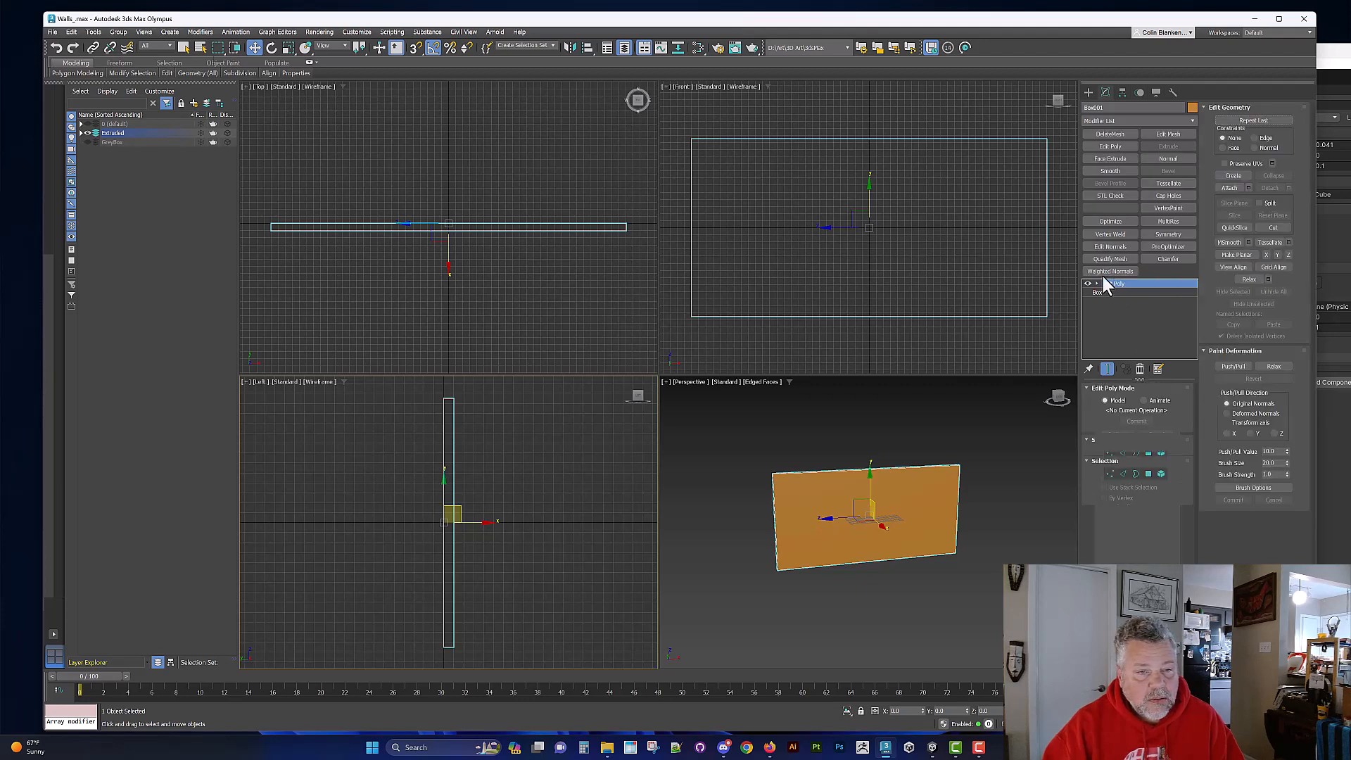
Step: At Edit Poly's Element level, move the wall in the Front viewport so its lower-left corner sits near the pivot at the origin
{"action": "left_click", "coordinate": [1096, 283]}
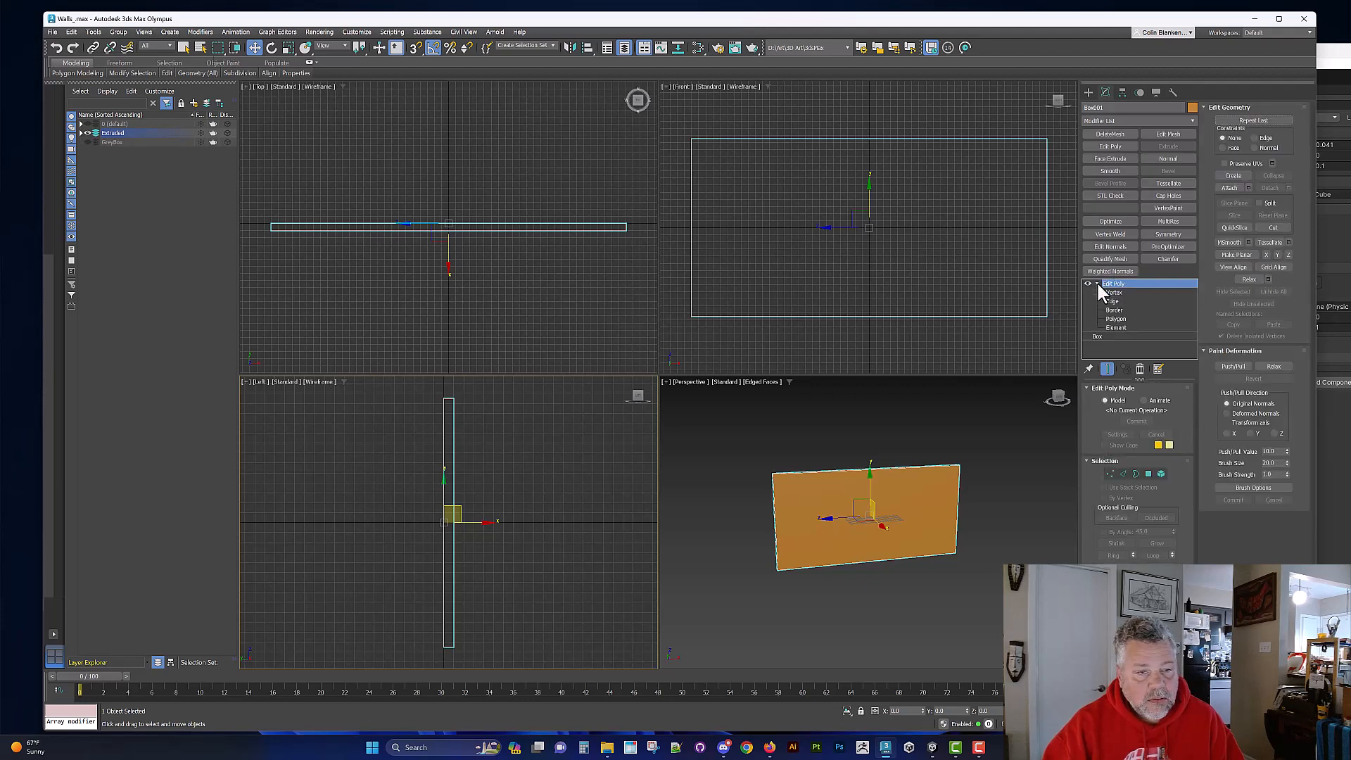
{"action": "left_click", "coordinate": [1114, 328]}
{"action": "left_click_drag", "start_coordinate": [700, 314], "coordinate": [876, 228]}
{"action": "scroll", "coordinate": [880, 219], "scroll_direction": "up", "scroll_amount": 10}
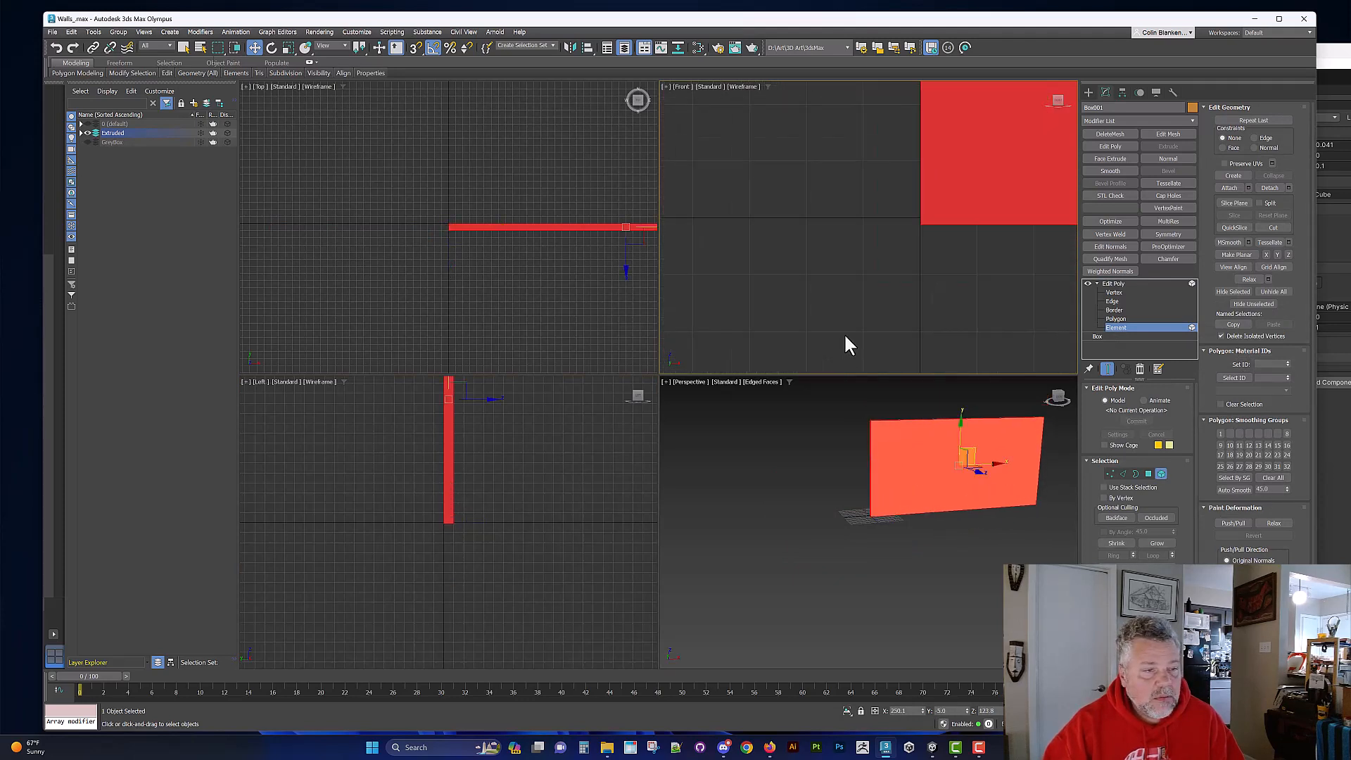
Step: Refine the wall element's position in the Front viewport so its bottom edge lines up with the horizontal grid axis
{"action": "scroll", "coordinate": [846, 335], "scroll_direction": "up", "scroll_amount": 6}
{"action": "middle_click_drag", "start_coordinate": [981, 181], "coordinate": [815, 307]}
{"action": "scroll", "coordinate": [829, 265], "scroll_direction": "down", "scroll_amount": 5}
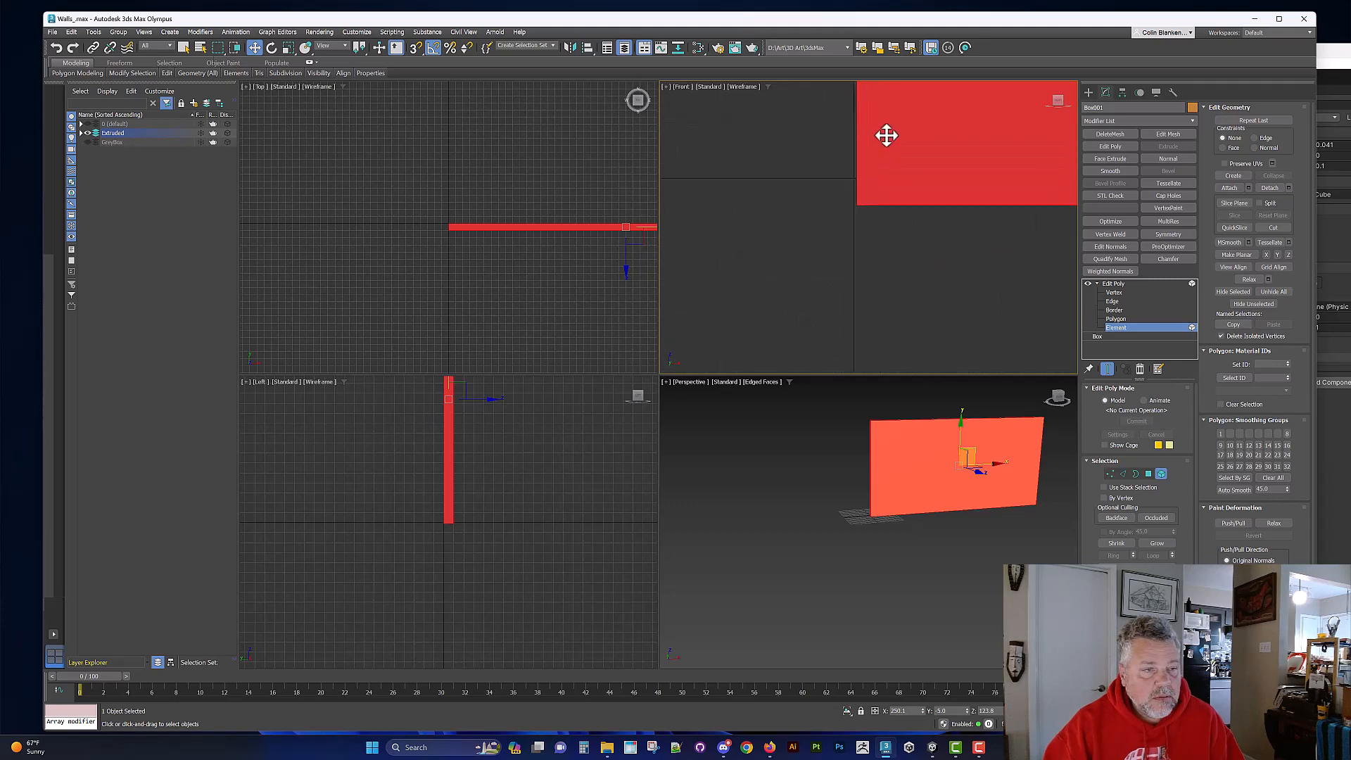
{"action": "left_click_drag", "start_coordinate": [885, 135], "coordinate": [856, 216]}
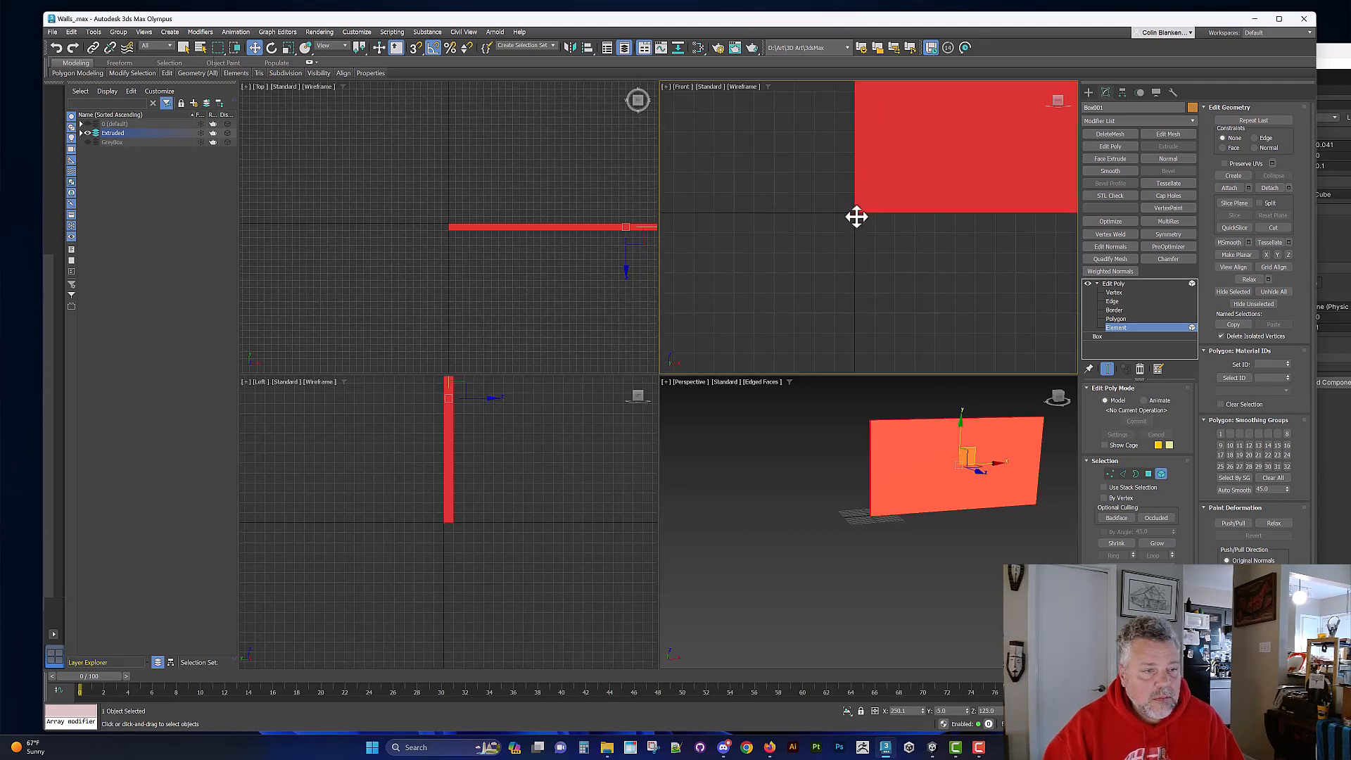
{"action": "scroll", "coordinate": [863, 221], "scroll_direction": "down", "scroll_amount": 5}
{"action": "scroll", "coordinate": [876, 253], "scroll_direction": "up", "scroll_amount": 5}
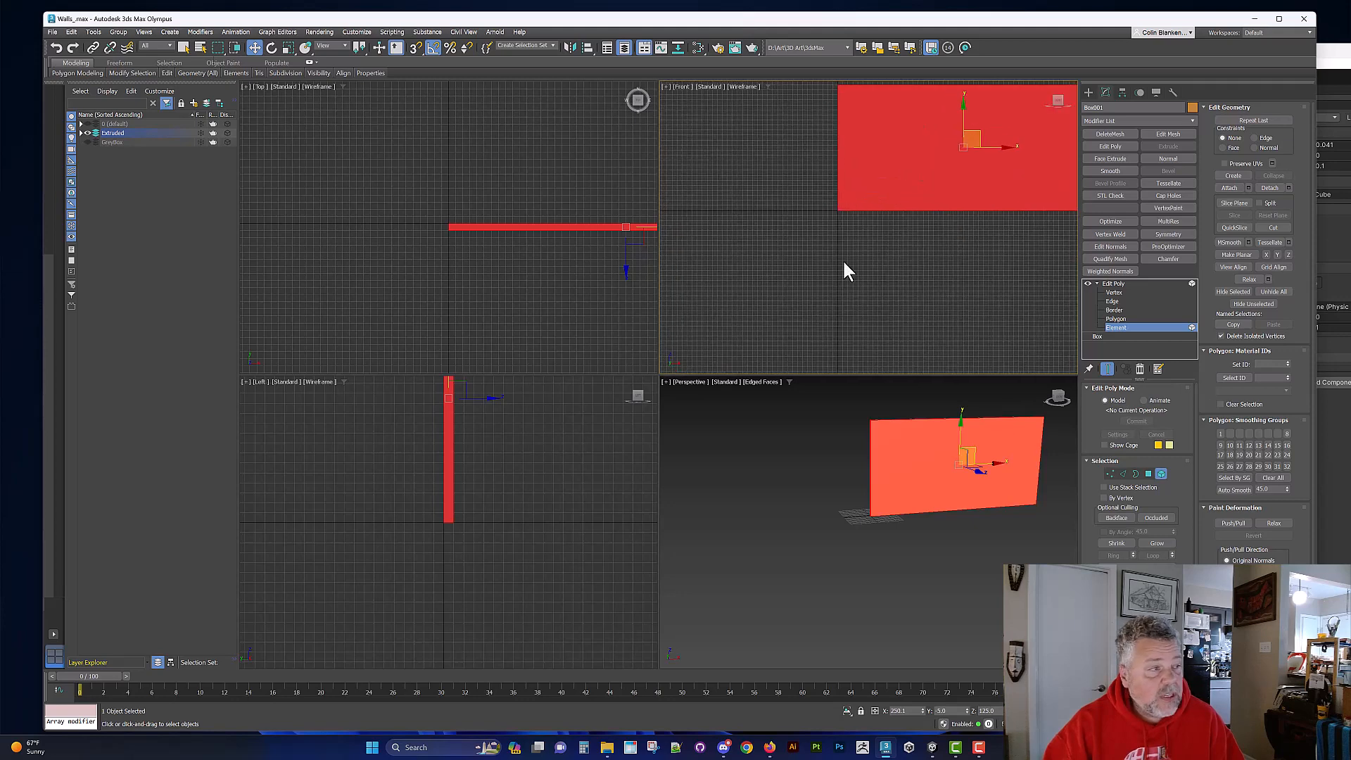
{"action": "scroll", "coordinate": [872, 222], "scroll_direction": "up", "scroll_amount": 3}
{"action": "scroll", "coordinate": [970, 309], "scroll_direction": "down", "scroll_amount": 1}
{"action": "scroll", "coordinate": [848, 202], "scroll_direction": "up", "scroll_amount": 4}
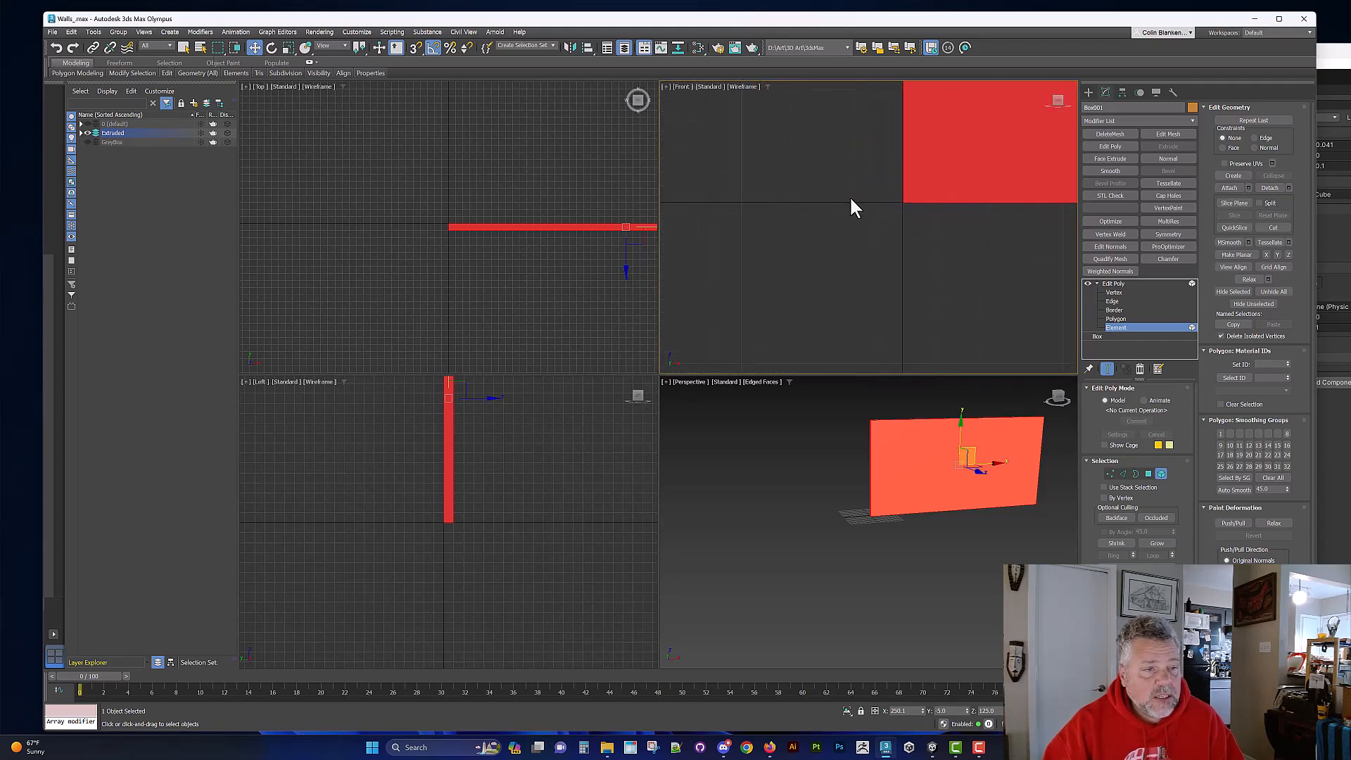
Step: Turn on 3D snapping and enable Grid Points alongside Vertex in the snap settings
{"action": "right_click", "coordinate": [414, 49]}
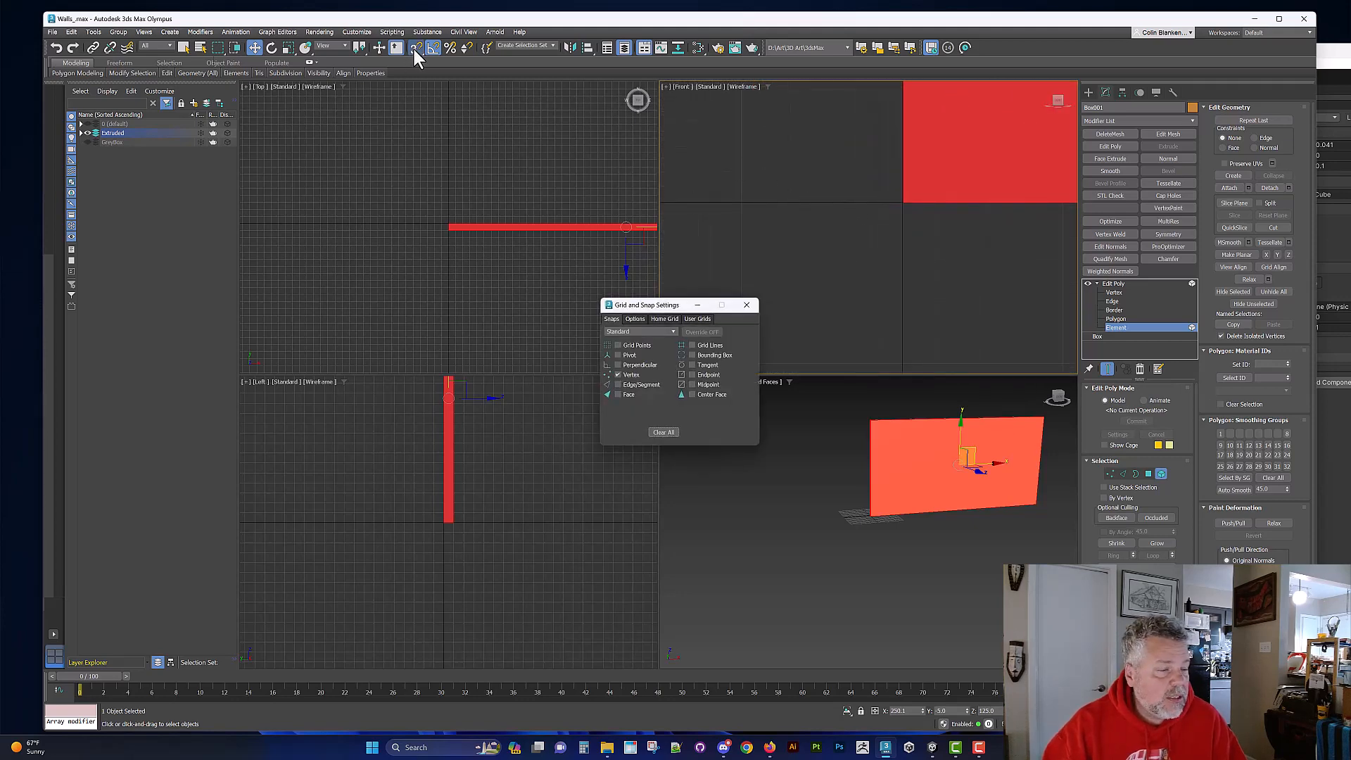
{"action": "left_click_drag", "start_coordinate": [671, 310], "coordinate": [755, 184]}
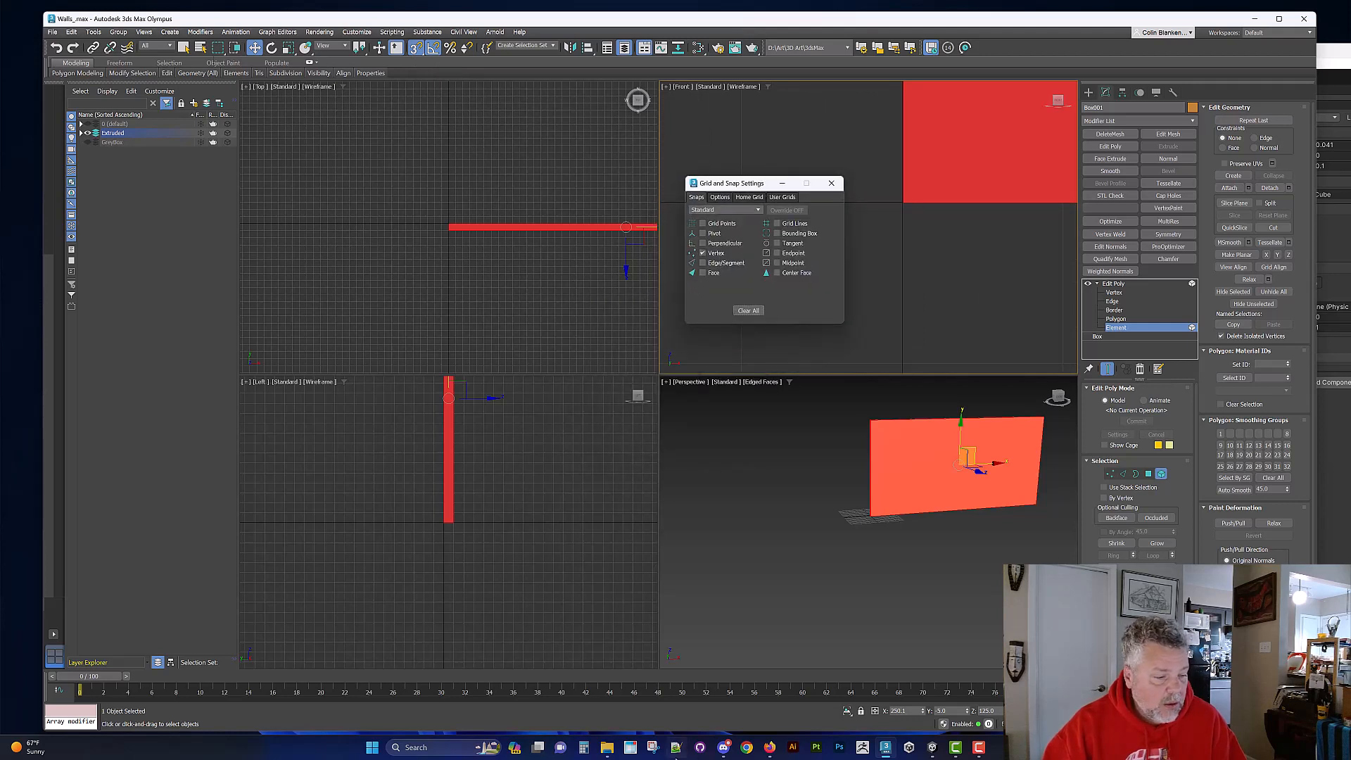
{"action": "left_click", "coordinate": [630, 747]}
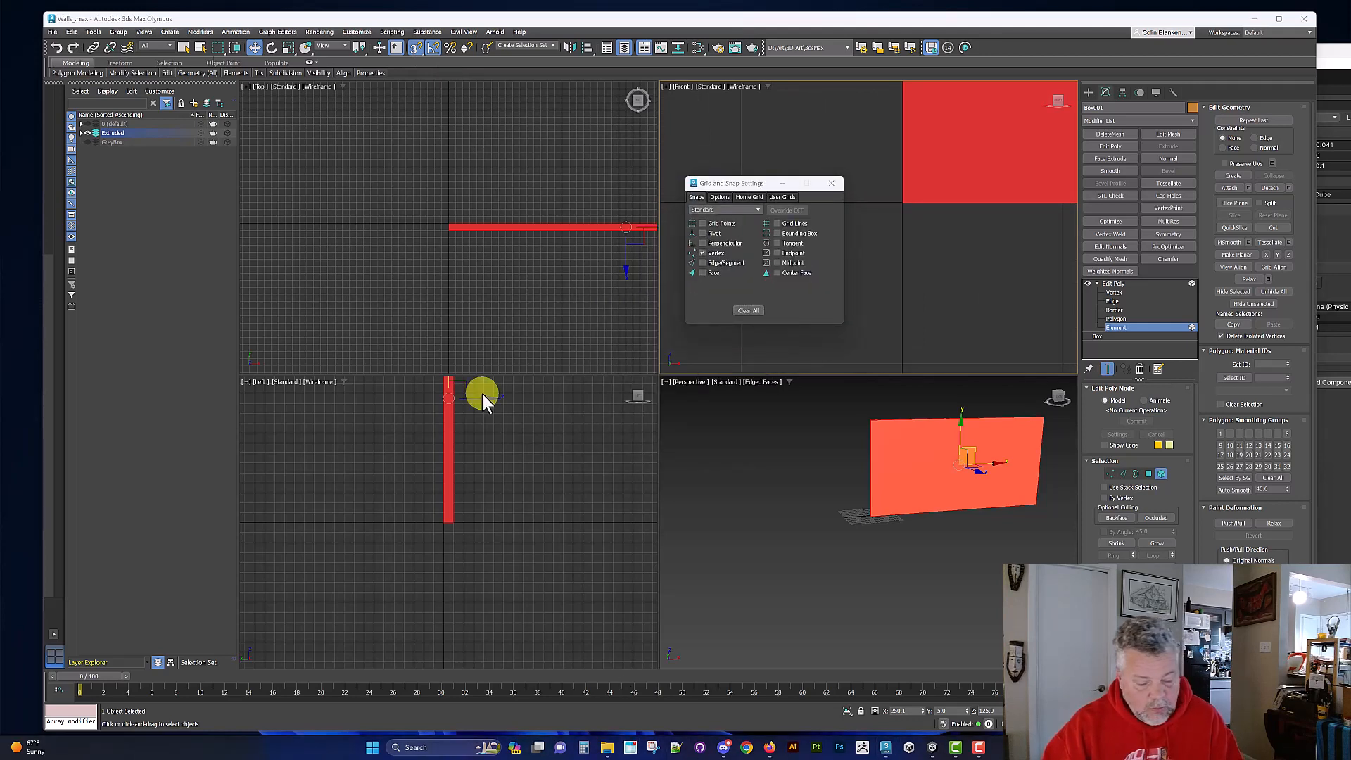
{"action": "left_click_drag", "start_coordinate": [50, 24], "coordinate": [175, 481]}
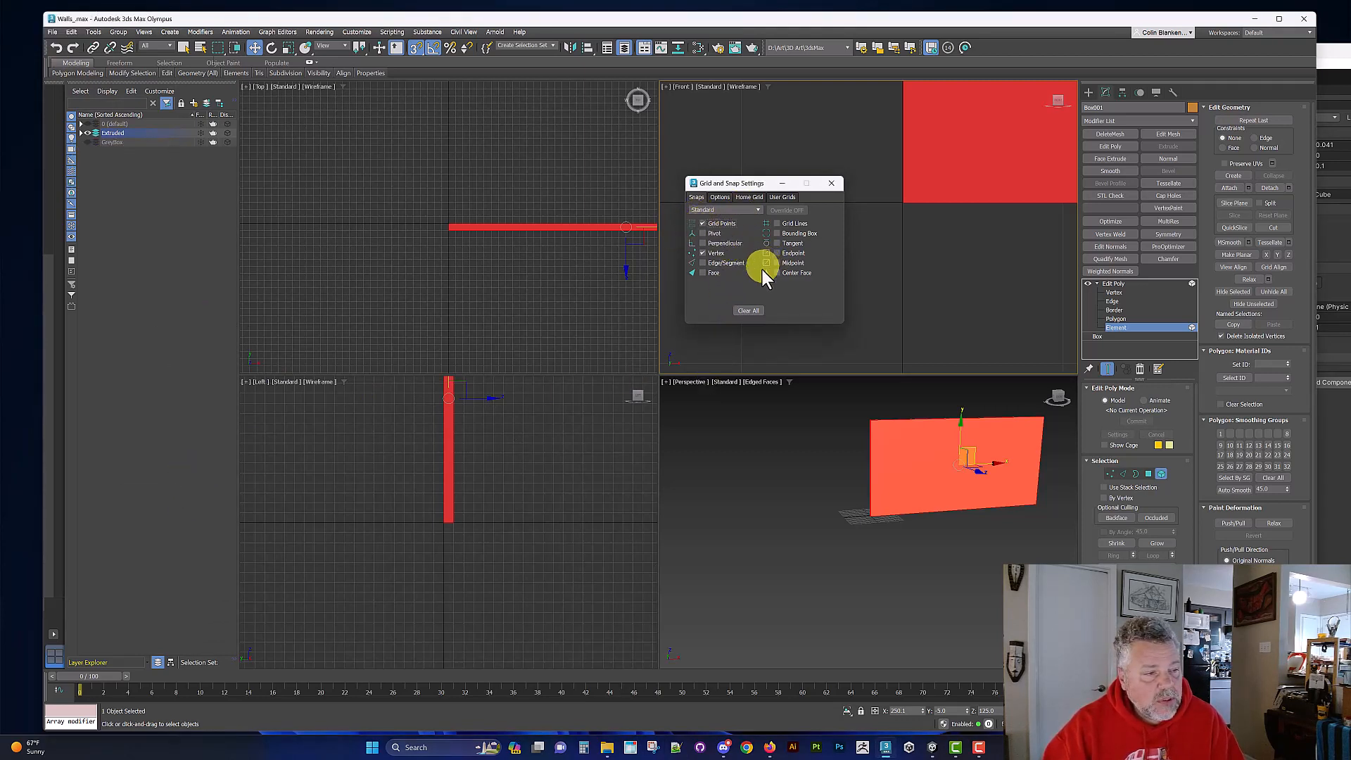
{"action": "left_click", "coordinate": [831, 183]}
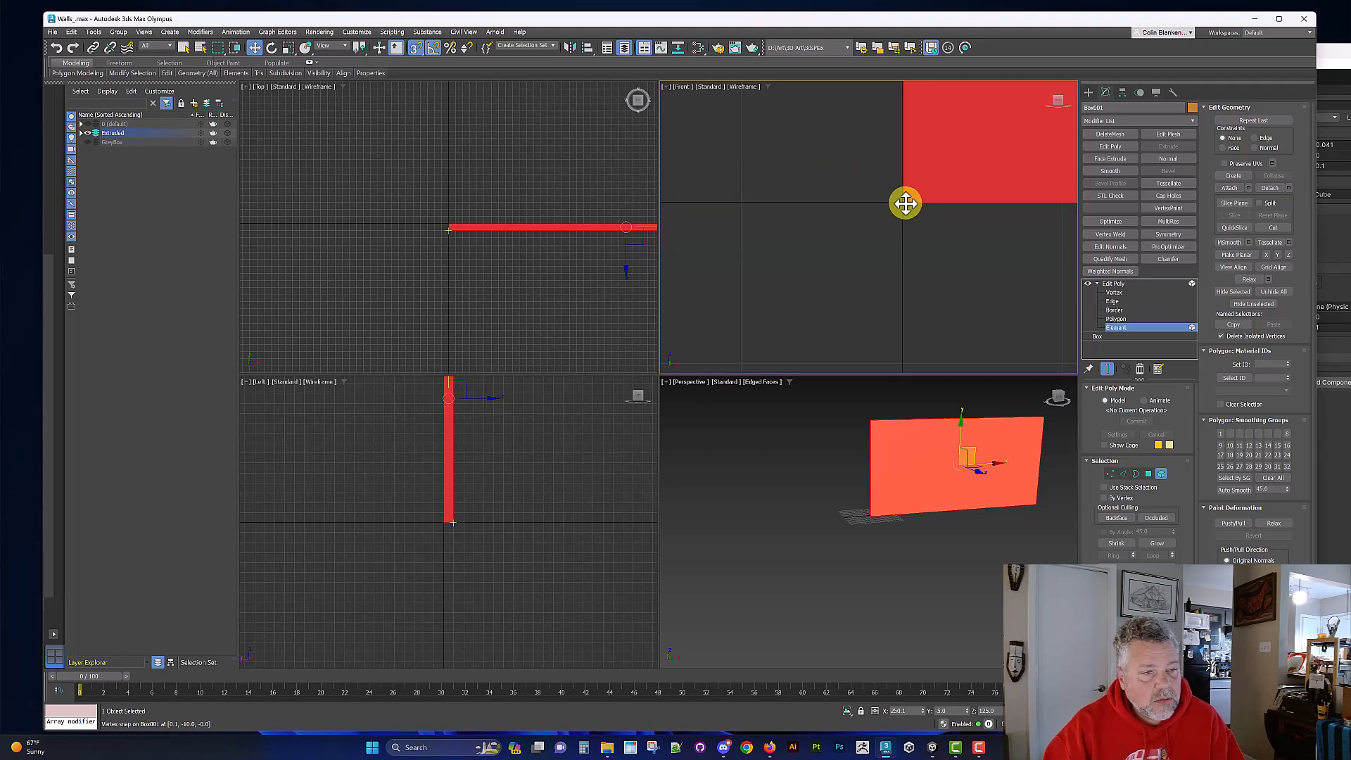
Step: Snap the wall element's lower-left corner to the origin in the Front viewport and check the corner in the Top viewport
{"action": "left_click_drag", "start_coordinate": [905, 203], "coordinate": [904, 202]}
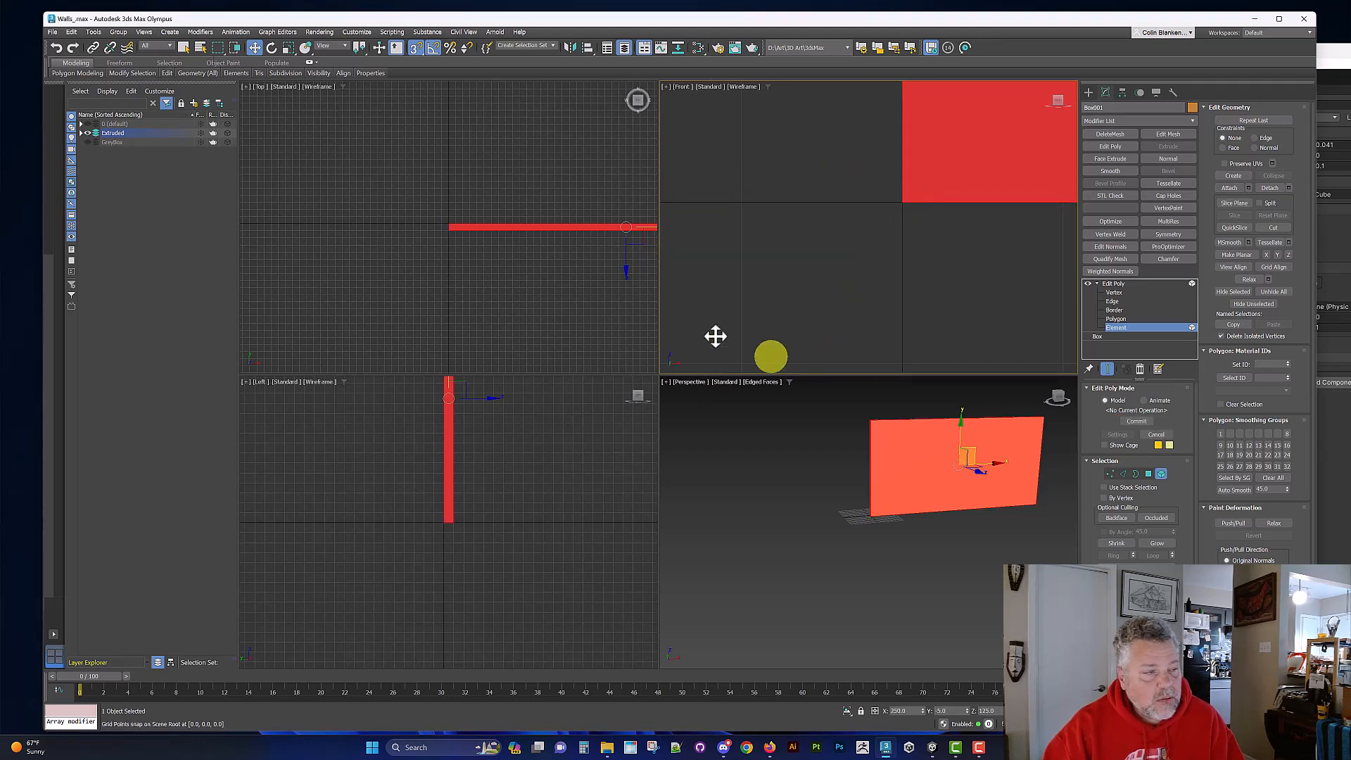
{"action": "scroll", "coordinate": [460, 228], "scroll_direction": "up", "scroll_amount": 12}
{"action": "scroll", "coordinate": [432, 247], "scroll_direction": "up", "scroll_amount": 3}
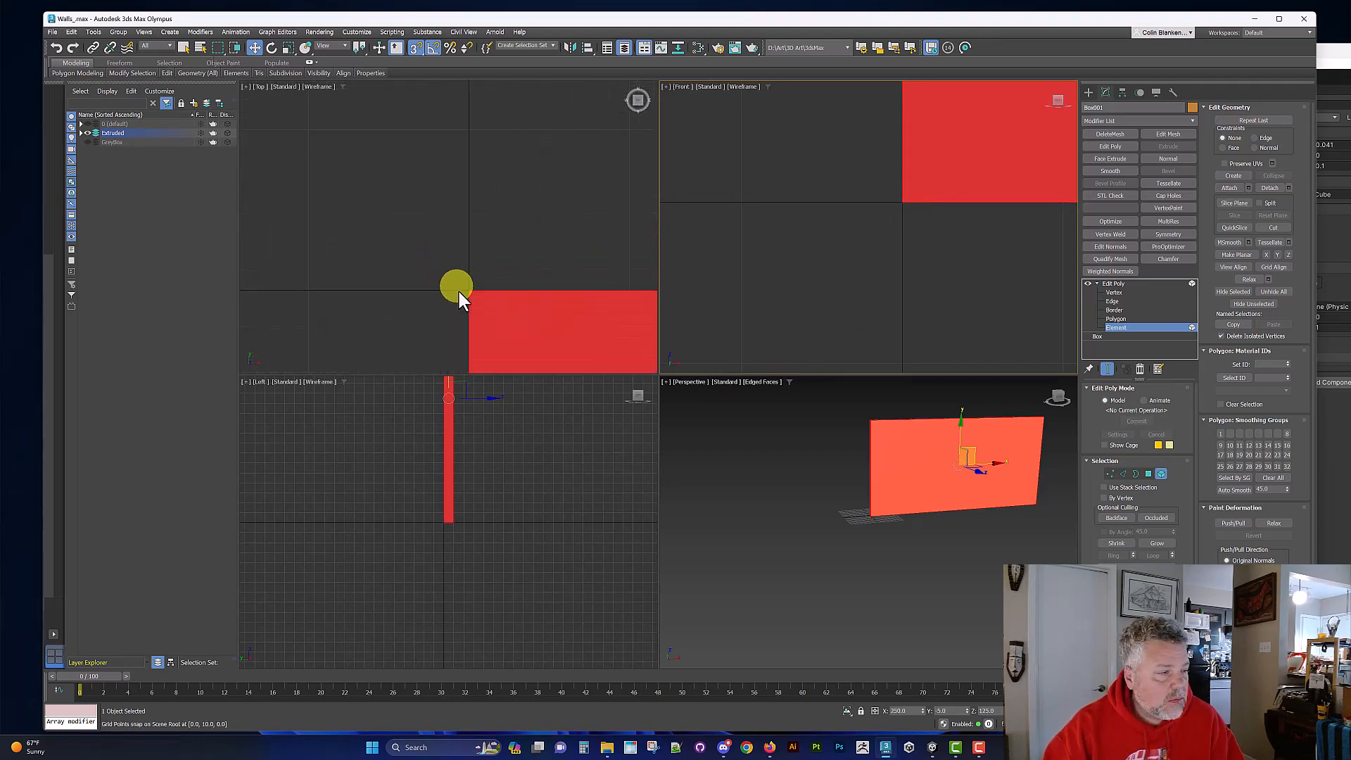
{"action": "scroll", "coordinate": [492, 290], "scroll_direction": "down", "scroll_amount": 4}
{"action": "scroll", "coordinate": [868, 271], "scroll_direction": "down", "scroll_amount": 4}
Step: Disable Grid Points in the snap settings, leaving Vertex enabled, and turn 3D snapping off
{"action": "scroll", "coordinate": [929, 267], "scroll_direction": "down", "scroll_amount": 10}
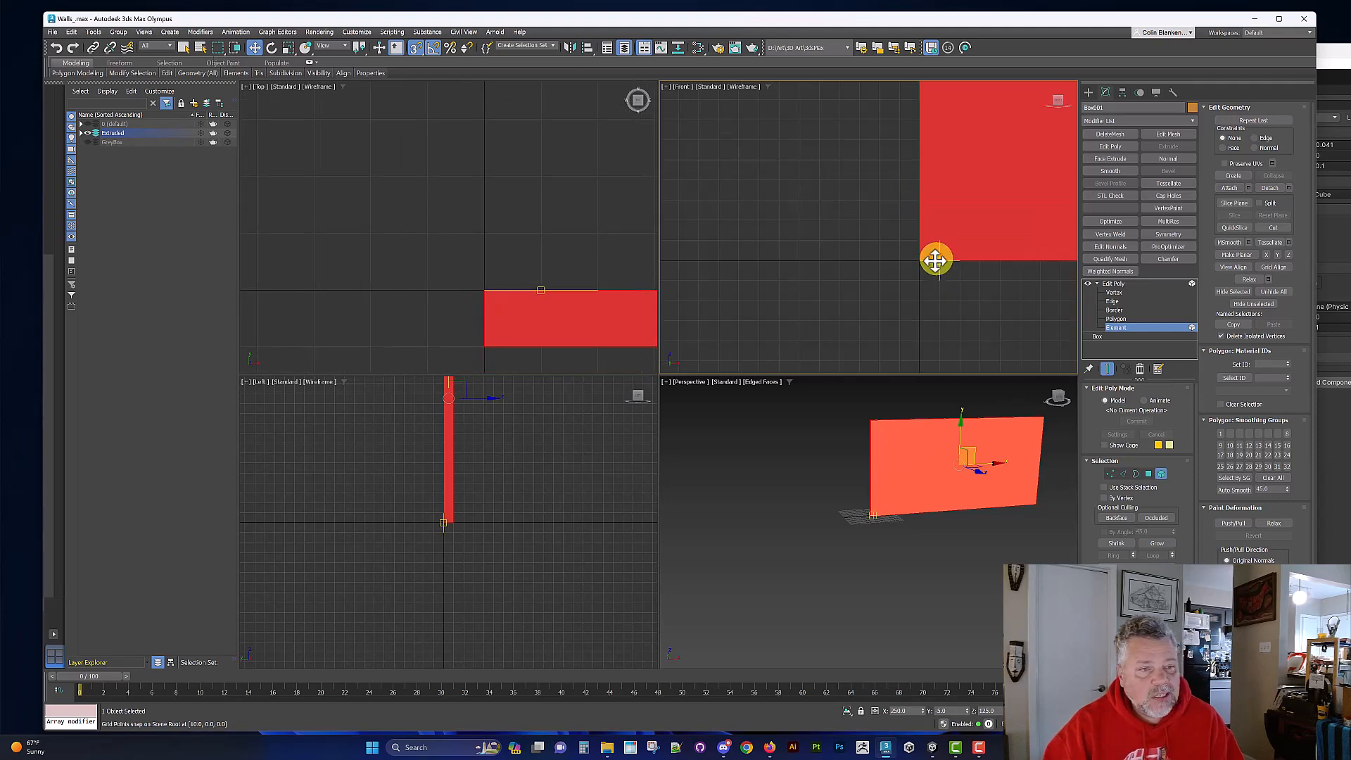
{"action": "scroll", "coordinate": [961, 246], "scroll_direction": "down", "scroll_amount": 4}
{"action": "scroll", "coordinate": [813, 268], "scroll_direction": "down", "scroll_amount": 2}
{"action": "middle_click_drag", "start_coordinate": [755, 268], "coordinate": [686, 273]}
{"action": "scroll", "coordinate": [849, 245], "scroll_direction": "up", "scroll_amount": 2}
{"action": "scroll", "coordinate": [849, 245], "scroll_direction": "up", "scroll_amount": 3}
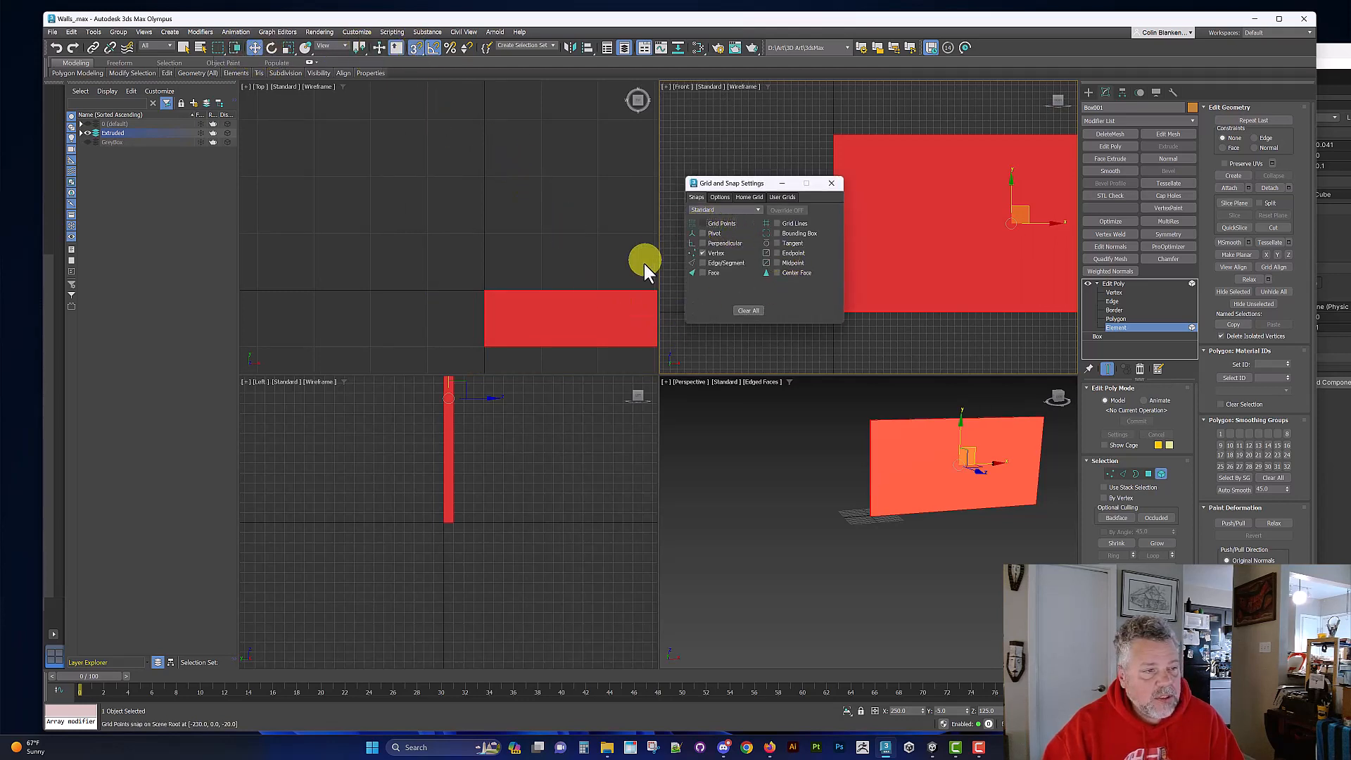
{"action": "left_click", "coordinate": [831, 184]}
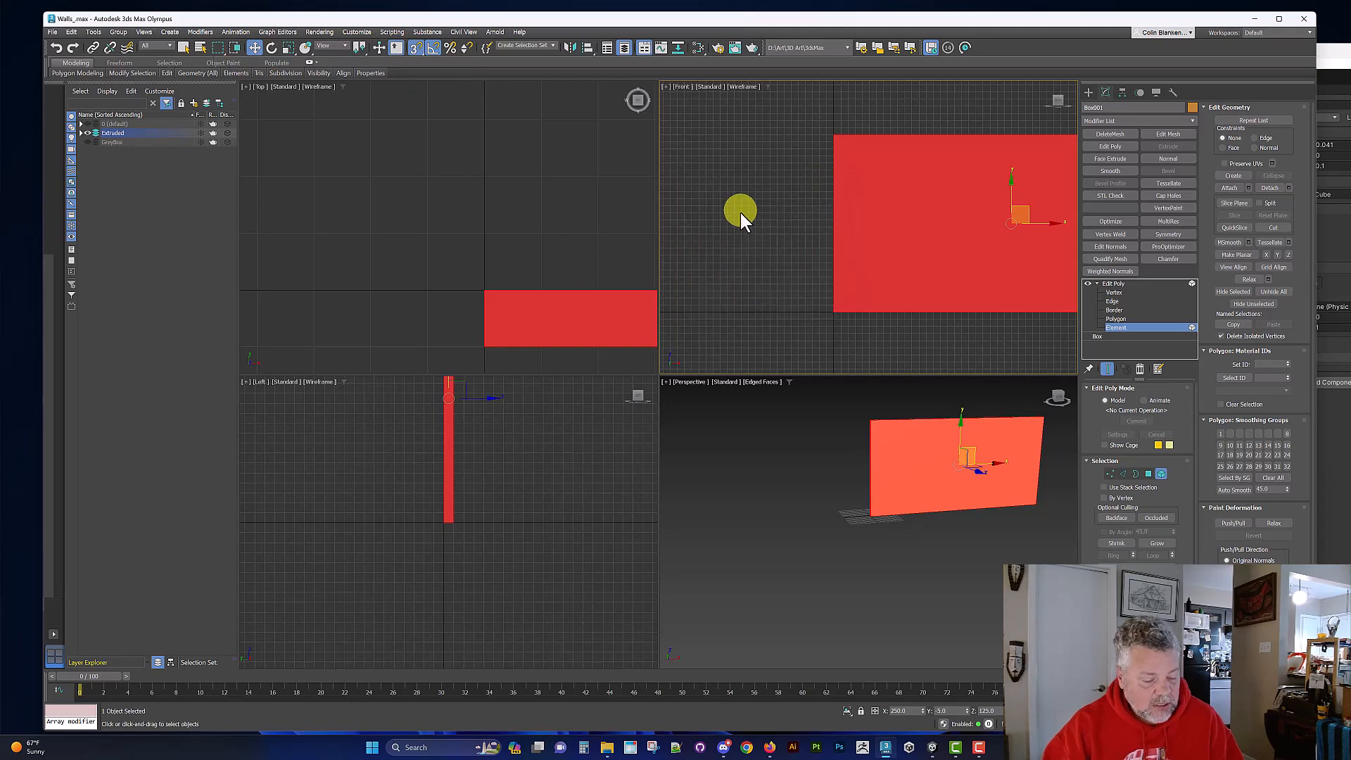
{"action": "key", "text": "s"}
{"action": "scroll", "coordinate": [826, 239], "scroll_direction": "down", "scroll_amount": 3}
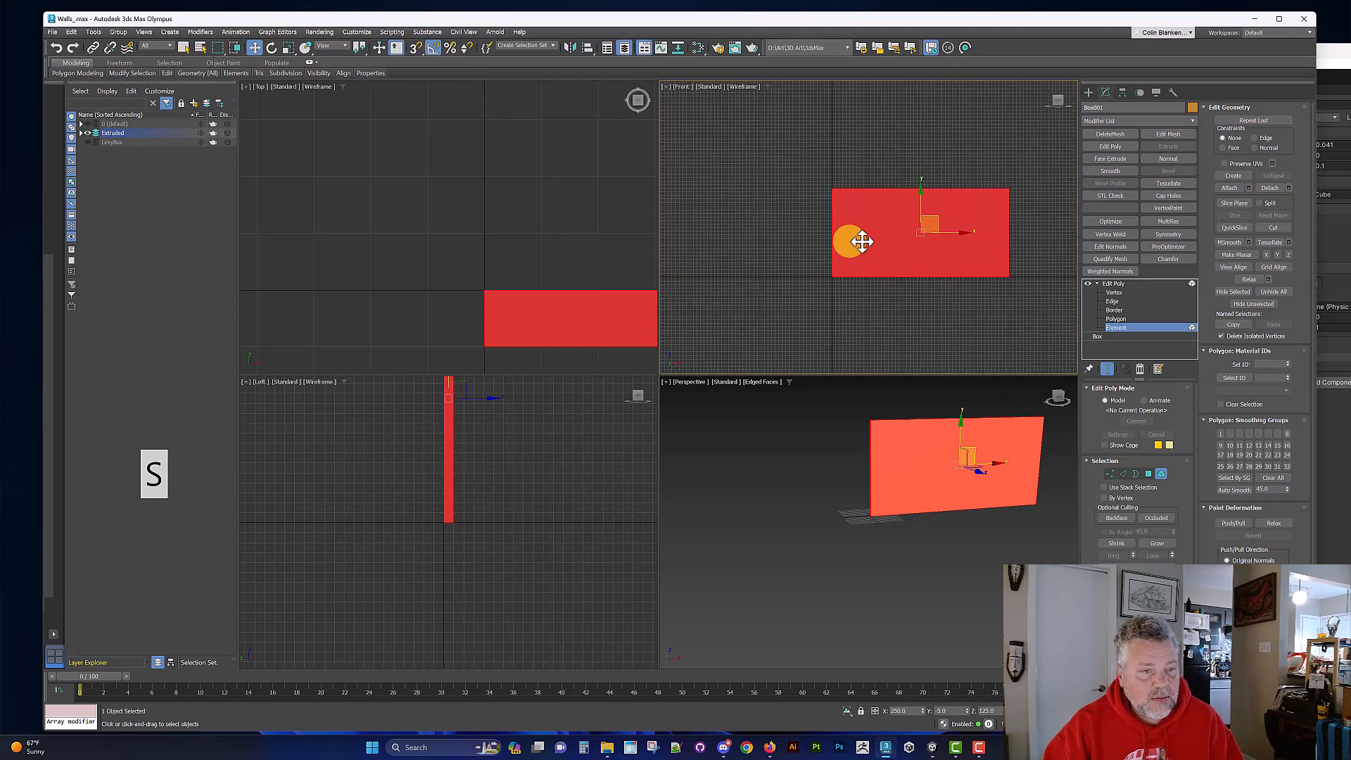
Step: Leave element editing and check the wall's corner against its pivot in the Perspective viewport
{"action": "left_click", "coordinate": [1113, 284]}
{"action": "left_click", "coordinate": [914, 472]}
{"action": "middle_click_drag", "start_coordinate": [914, 472], "coordinate": [960, 457], "text": "alt"}
{"action": "scroll", "coordinate": [960, 458], "scroll_direction": "down", "scroll_amount": 3}
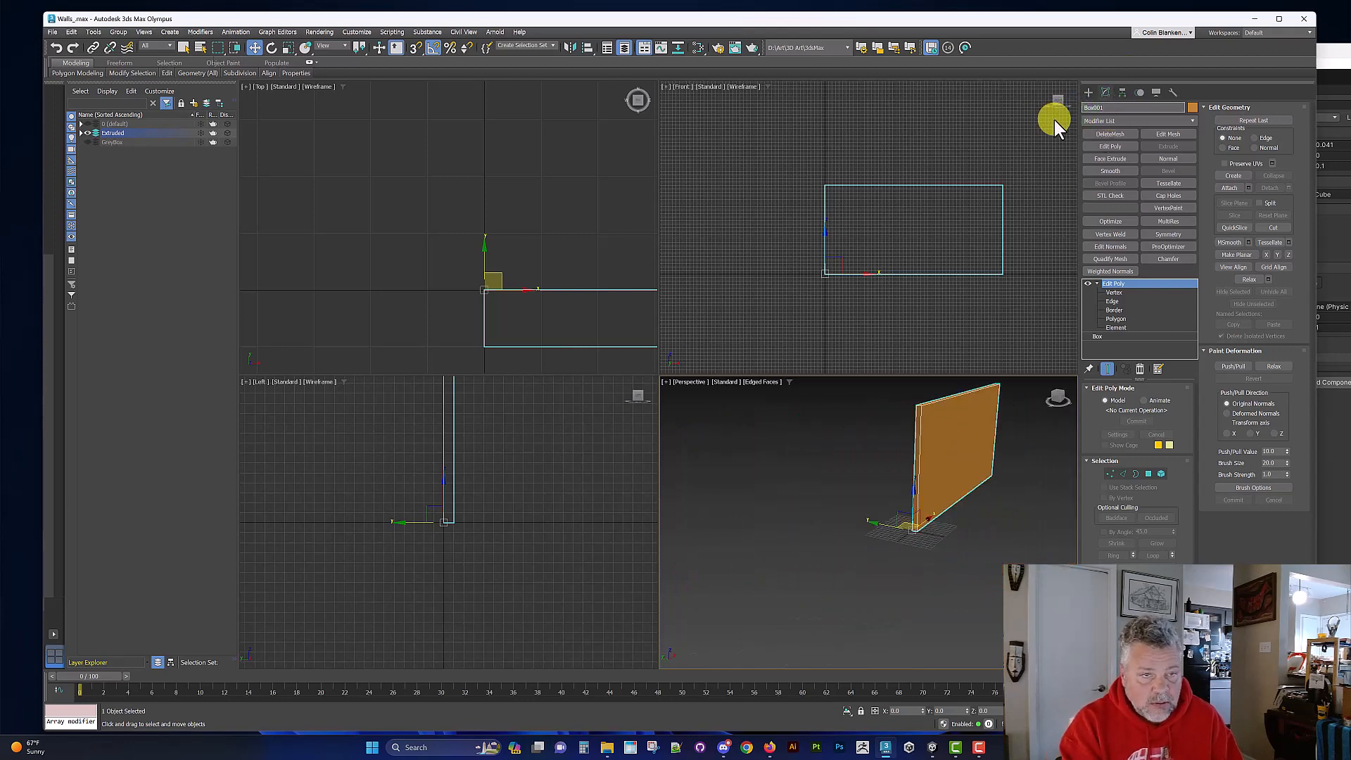
Step: Rename the wall object as Wall_Basic_
{"action": "key", "text": "ctrl+a"}
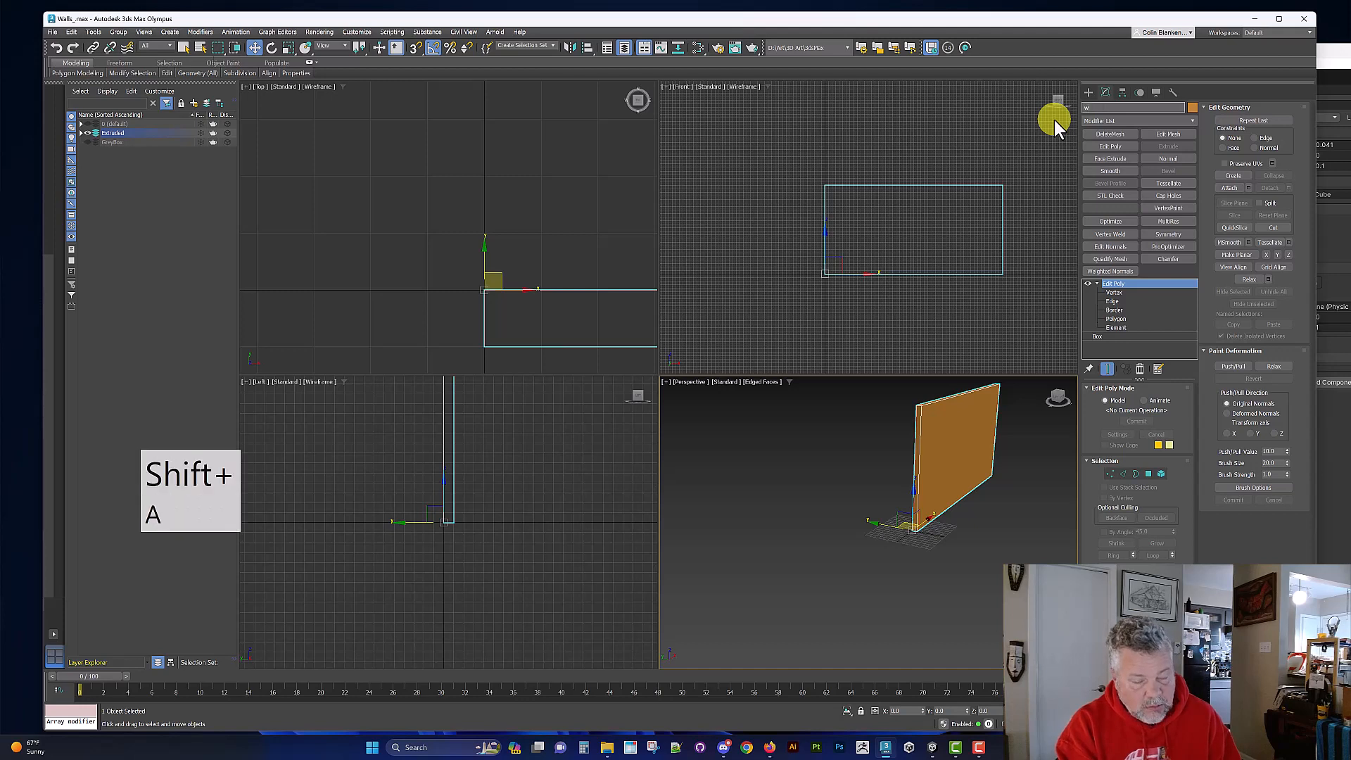
{"action": "type", "text": "W/a"}
{"action": "key", "text": "BackSpace"}
{"action": "key", "text": "BackSpace"}
{"action": "key", "text": "BackSpace"}
{"action": "key", "text": "BackSpace"}
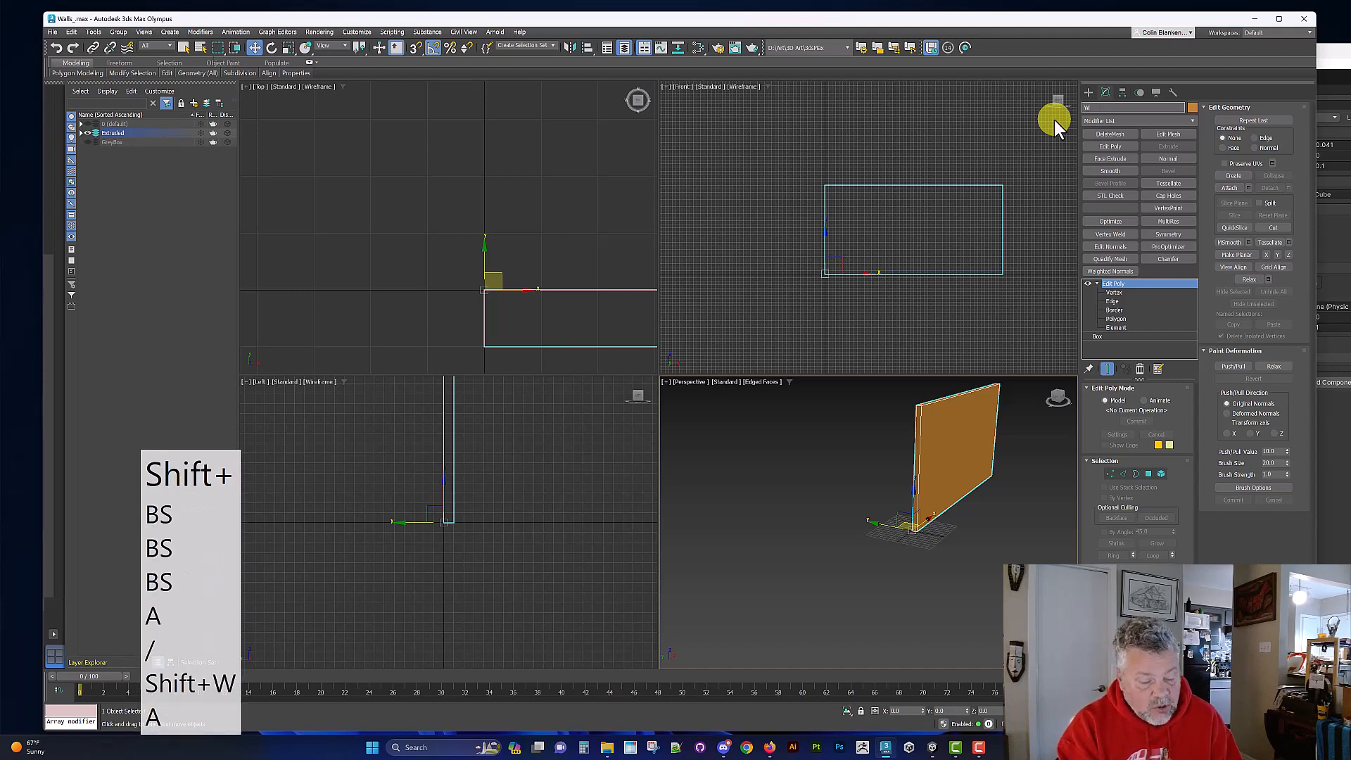
{"action": "type", "text": "Wall"}
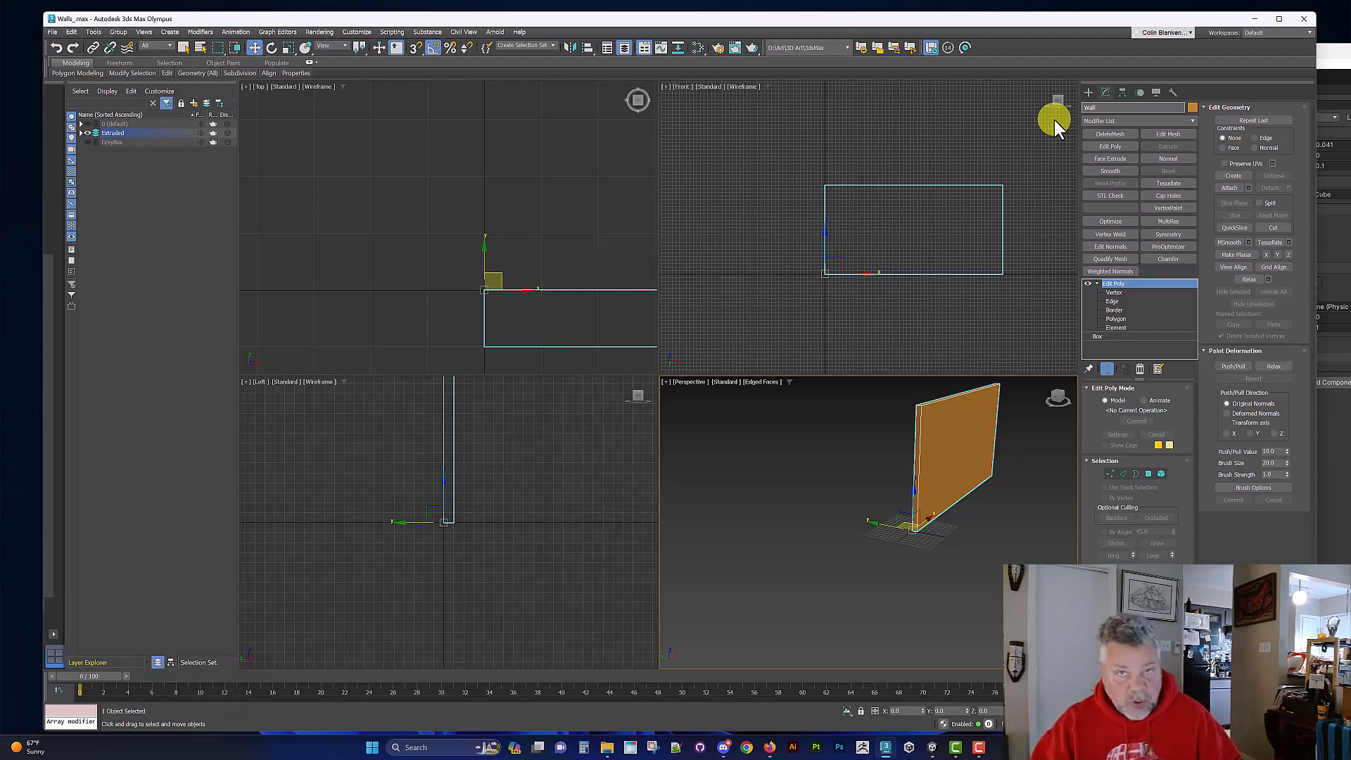
{"action": "key", "text": "shift"}
{"action": "type", "text": "_Bas"}
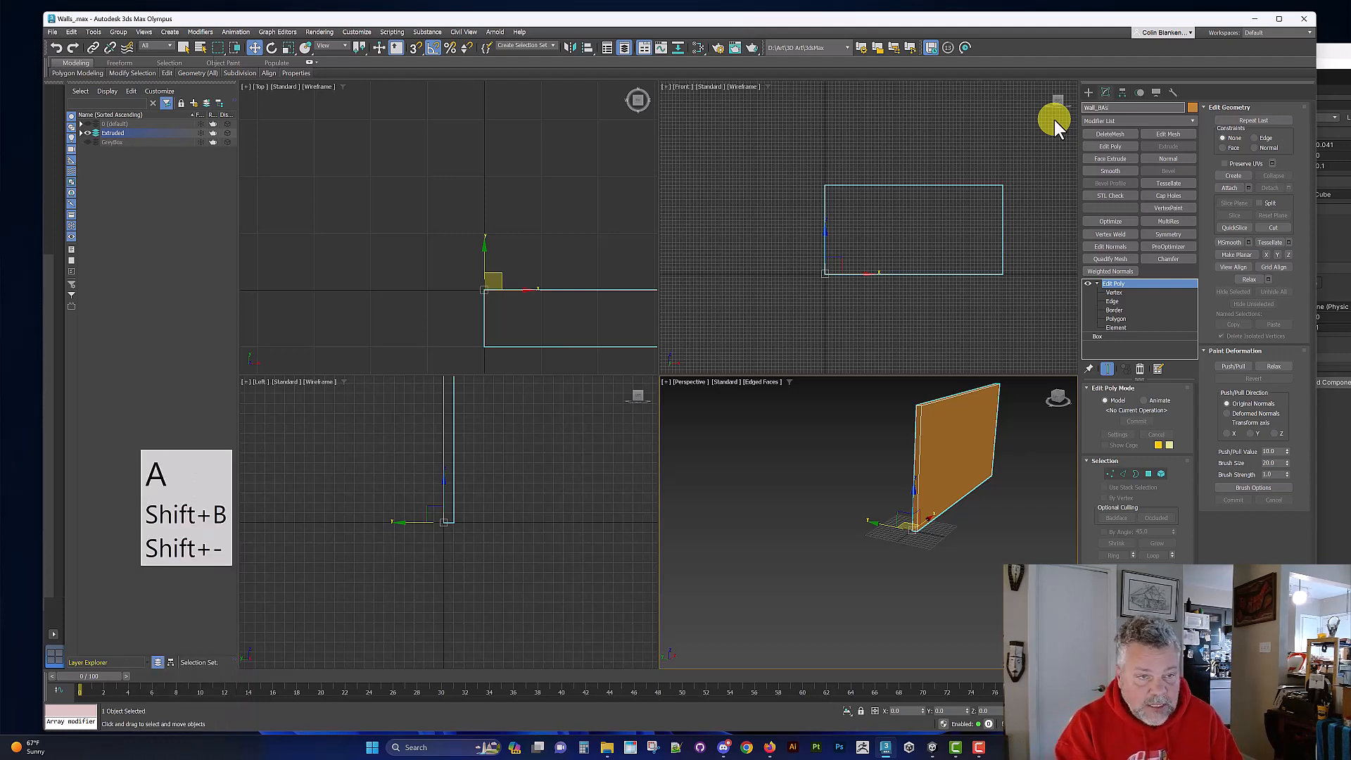
{"action": "key", "text": "BackSpace"}
{"action": "key", "text": "BackSpace"}
{"action": "type", "text": "asic"}
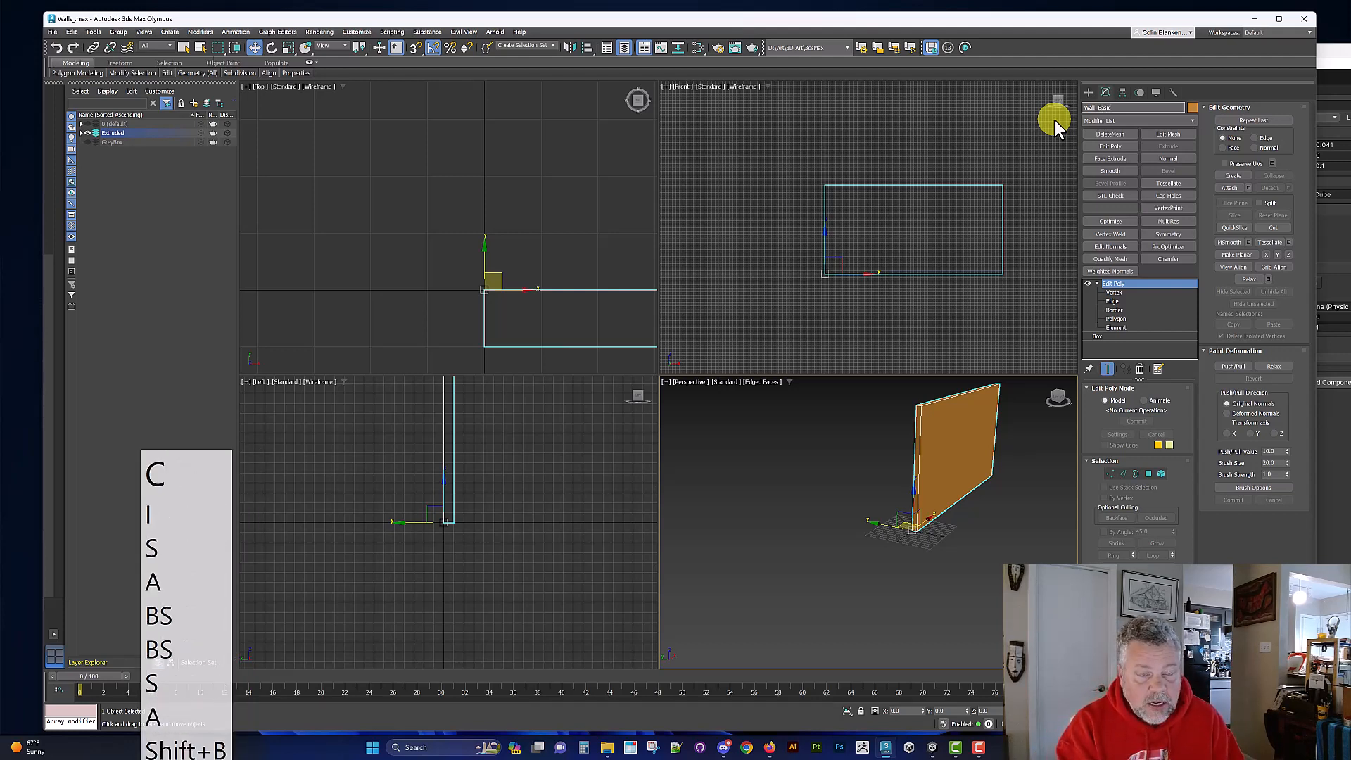
{"action": "type", "text": "_"}
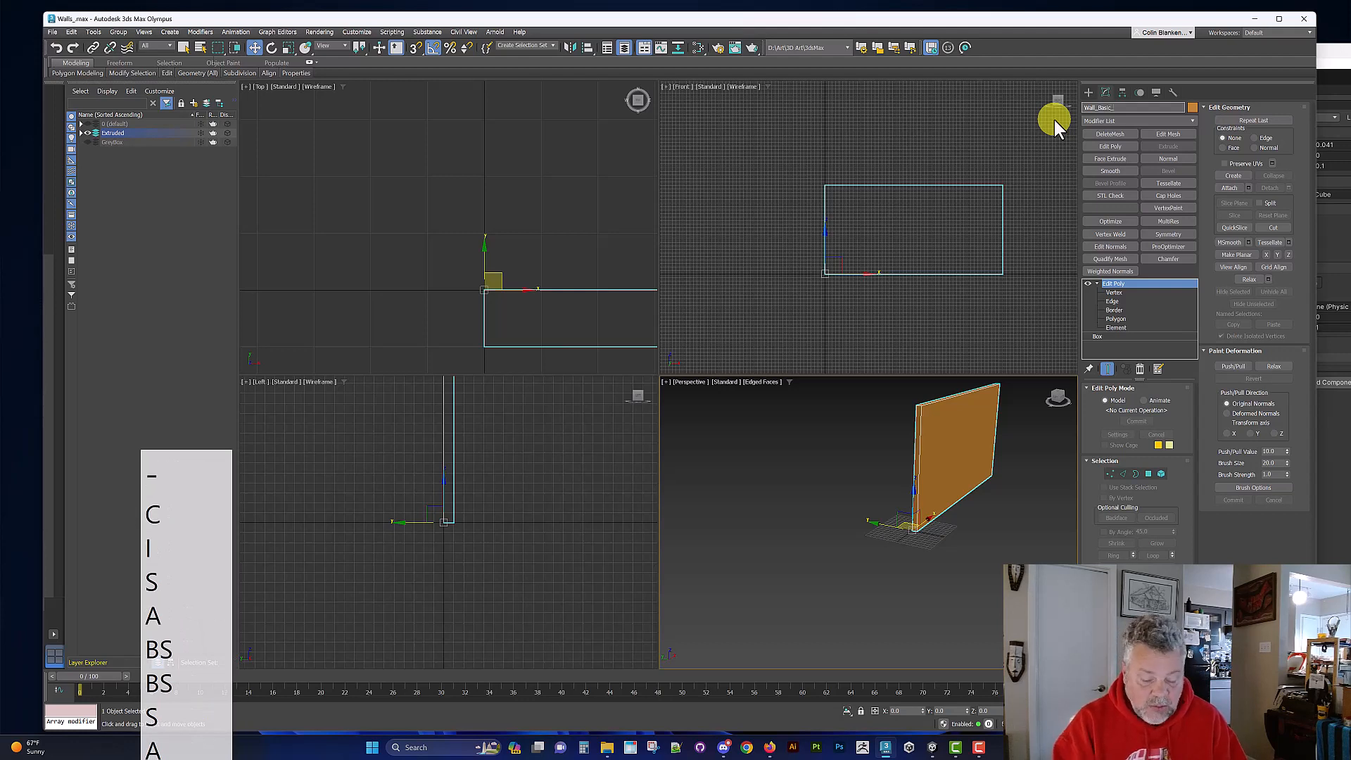
{"action": "key", "text": "Return"}
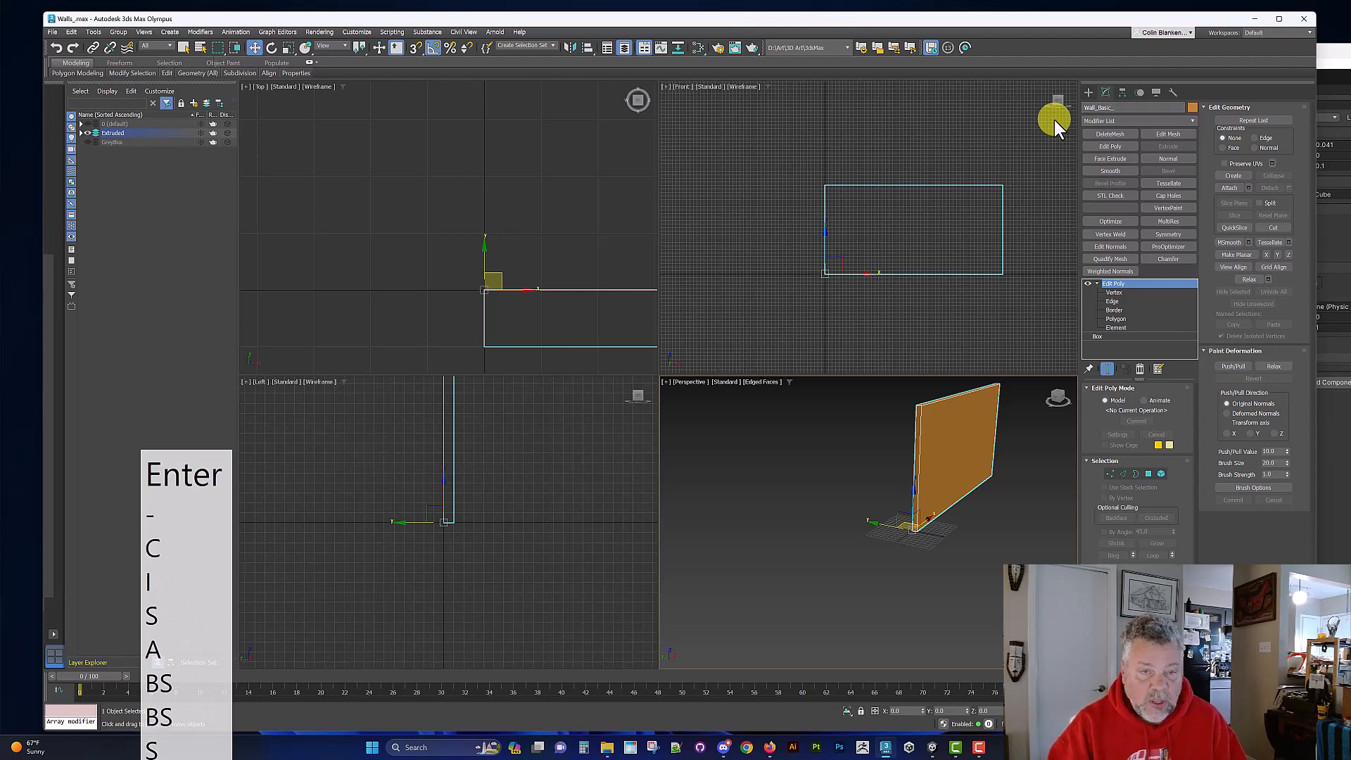
Step: Show the UV Coordinate Modifiers set and add an Unwrap UVW modifier above the wall's Edit Poly
{"action": "left_click", "coordinate": [1095, 283]}
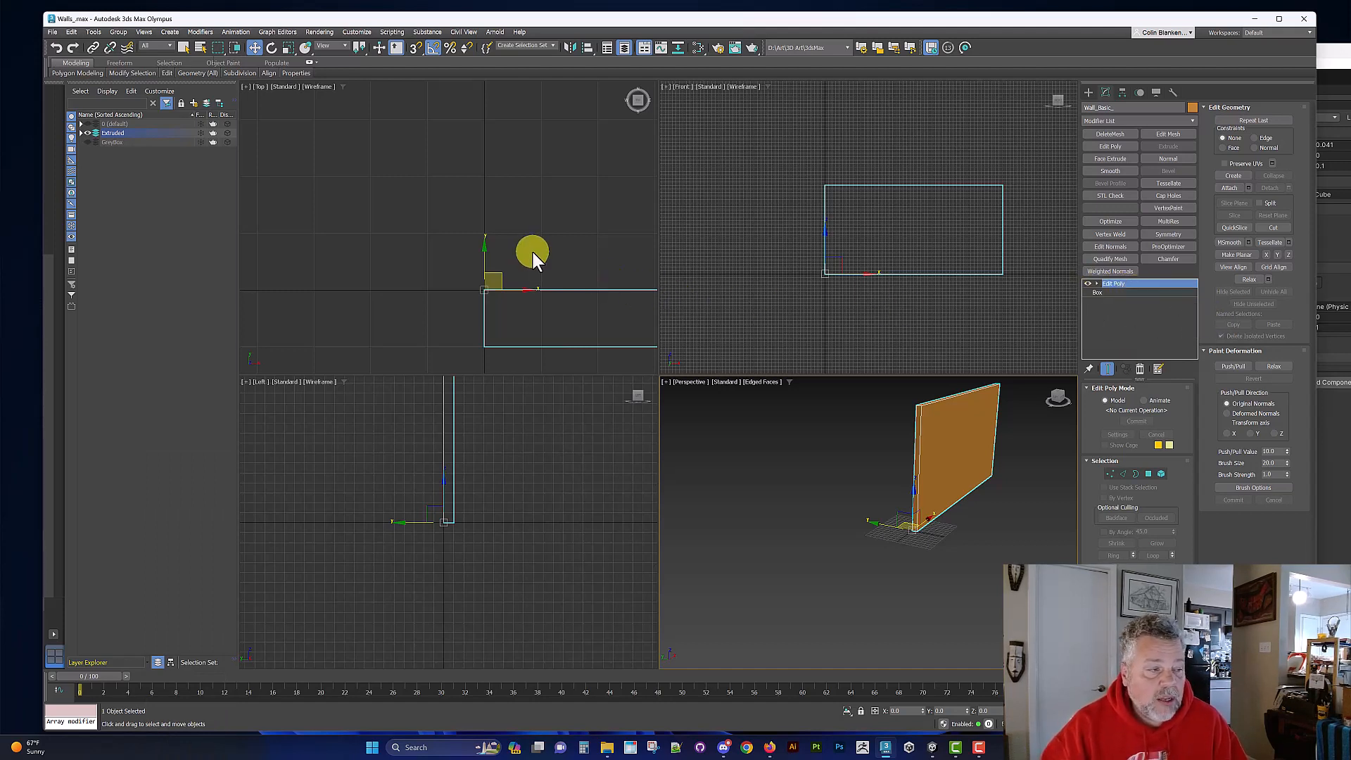
{"action": "key", "text": "z"}
{"action": "key", "text": "z"}
{"action": "key", "text": "z"}
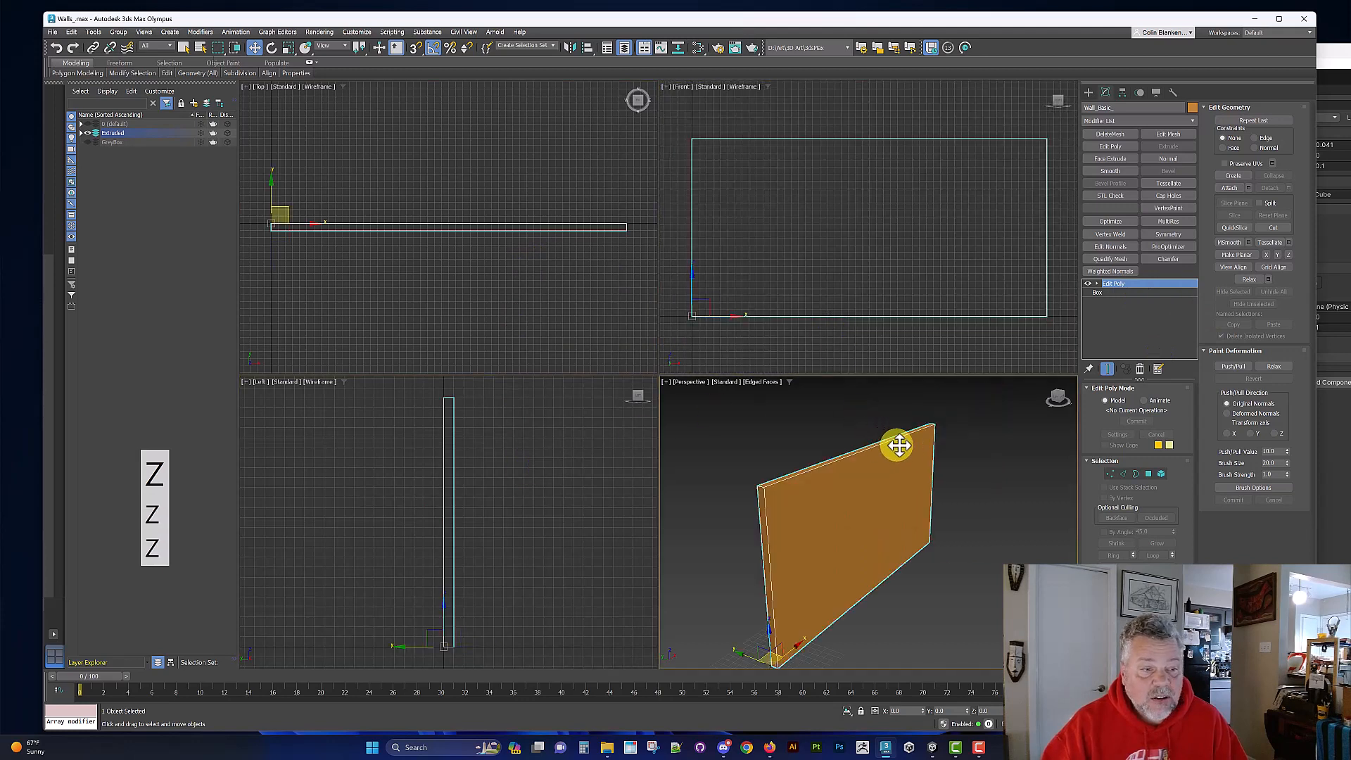
{"action": "middle_click_drag", "start_coordinate": [899, 445], "coordinate": [1013, 386], "text": "alt"}
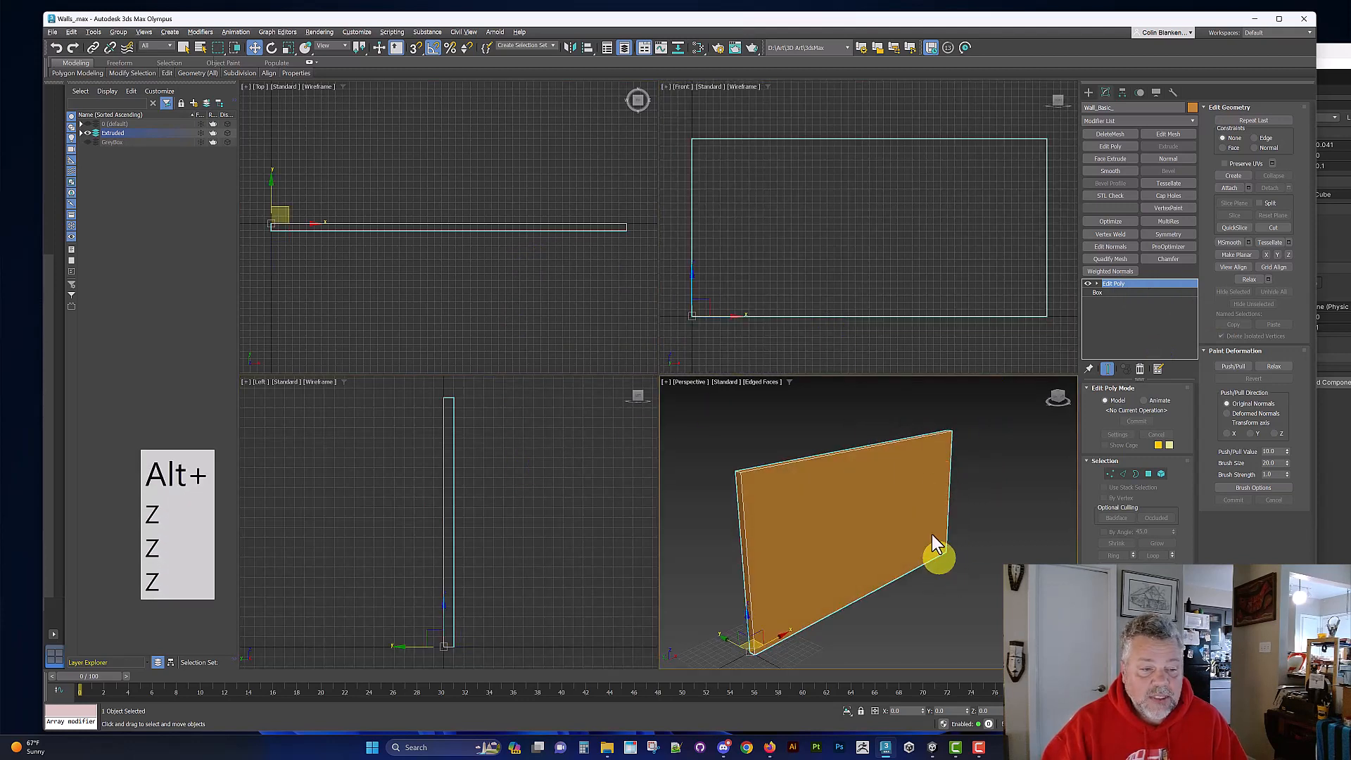
{"action": "right_click", "coordinate": [942, 484]}
{"action": "left_click", "coordinate": [943, 484]}
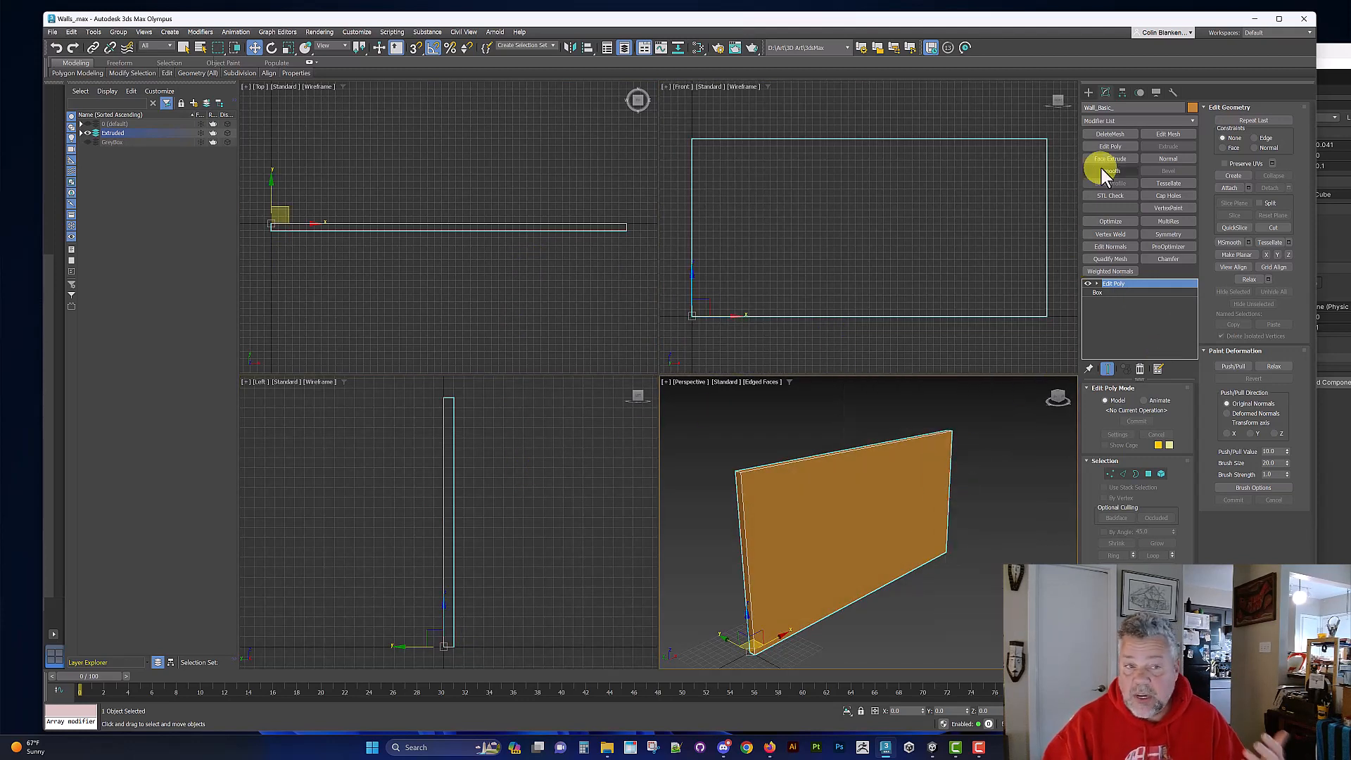
{"action": "right_click", "coordinate": [1166, 121]}
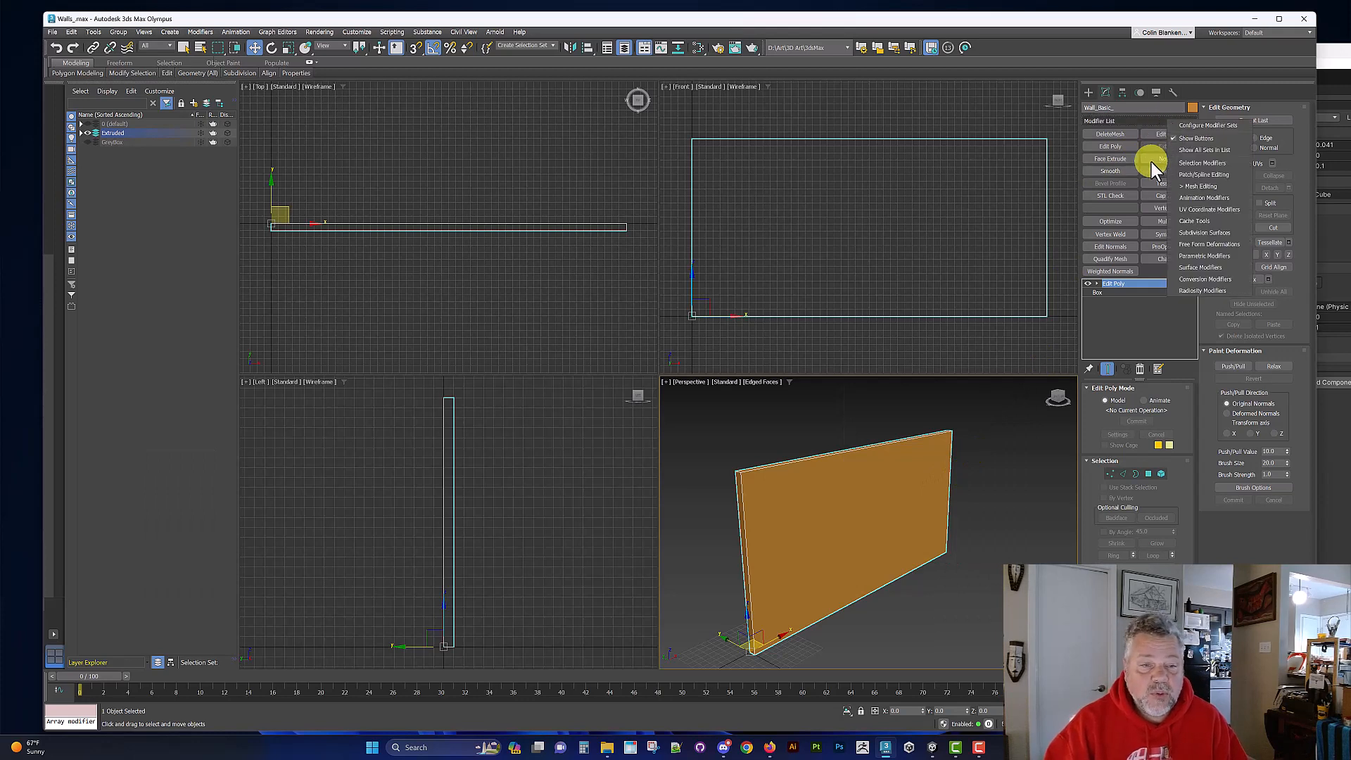
{"action": "left_click", "coordinate": [1201, 209]}
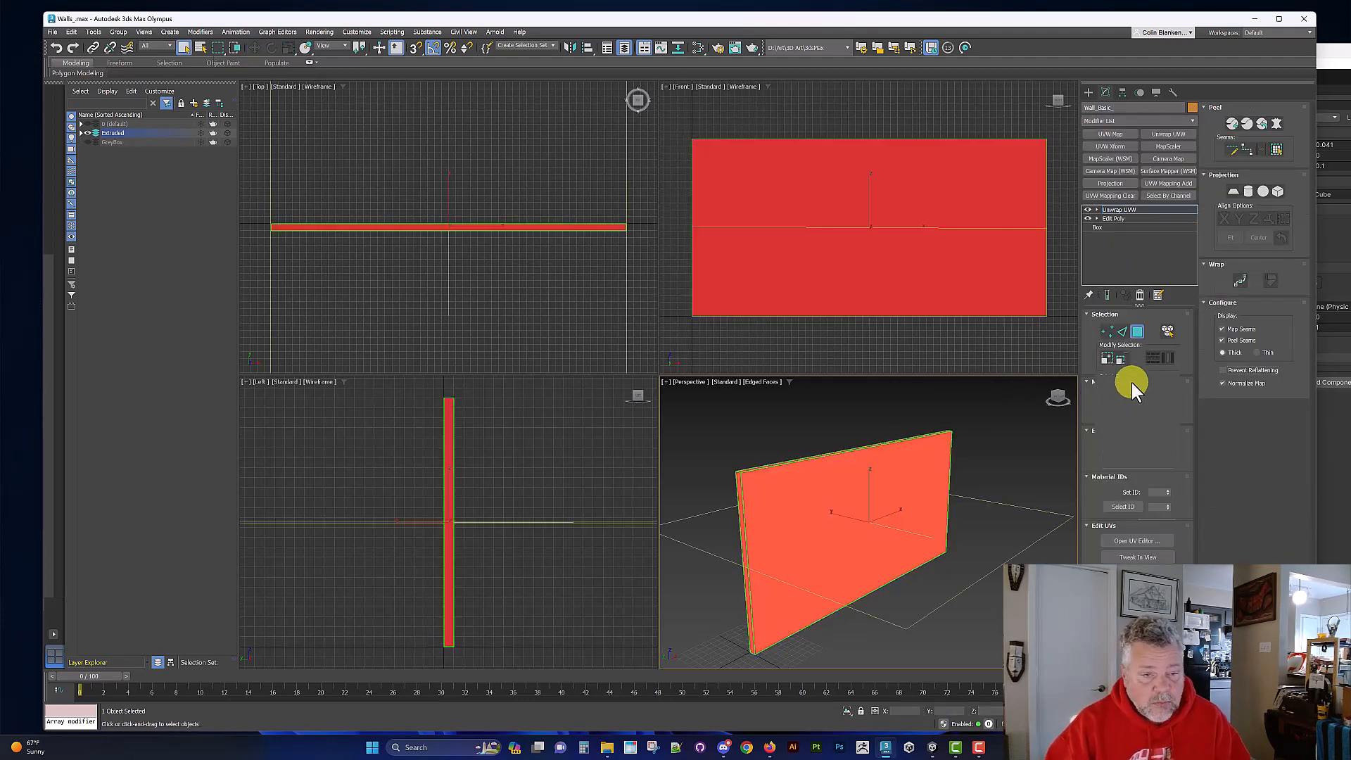
Step: Open the UV editor with all the wall's polygons selected and apply Flatten Mapping to them
{"action": "left_click", "coordinate": [1138, 329]}
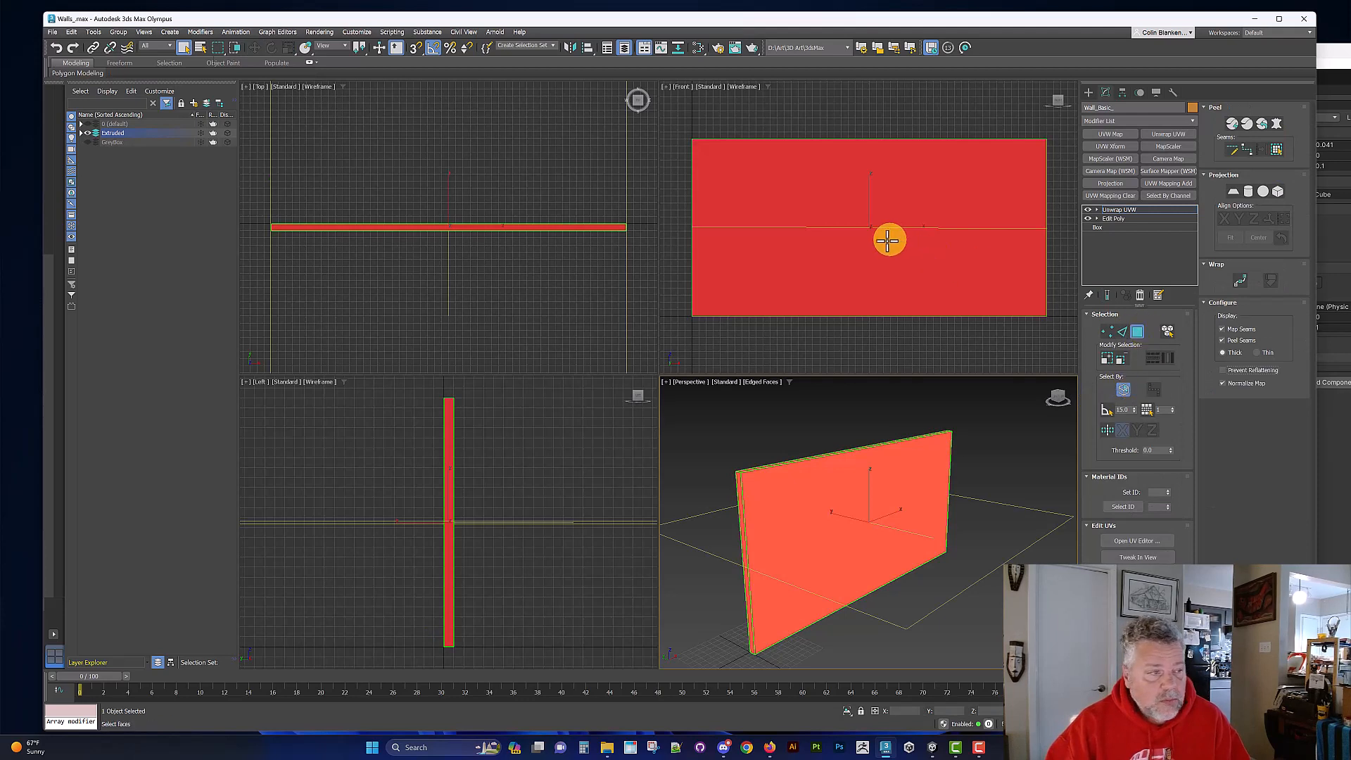
{"action": "left_click", "coordinate": [1137, 539]}
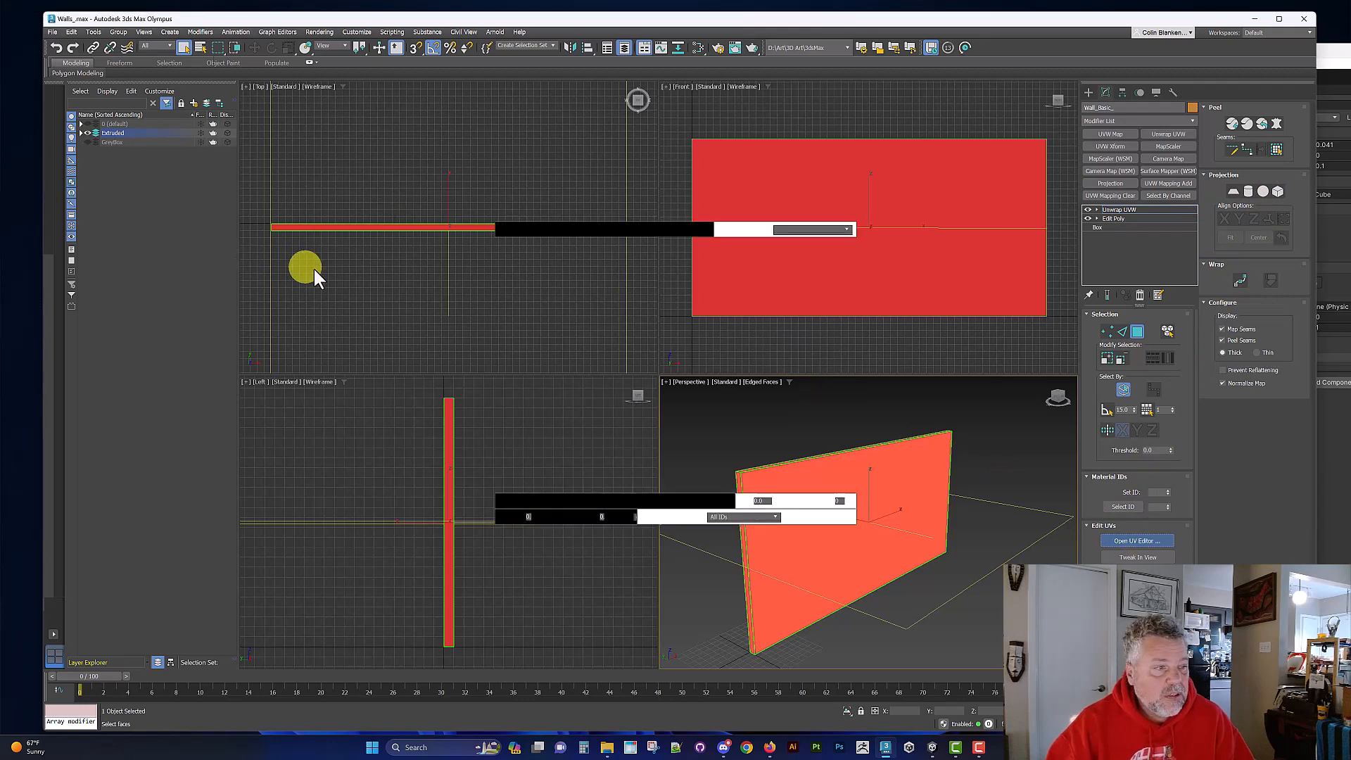
{"action": "scroll", "coordinate": [331, 281], "scroll_direction": "down", "scroll_amount": 2}
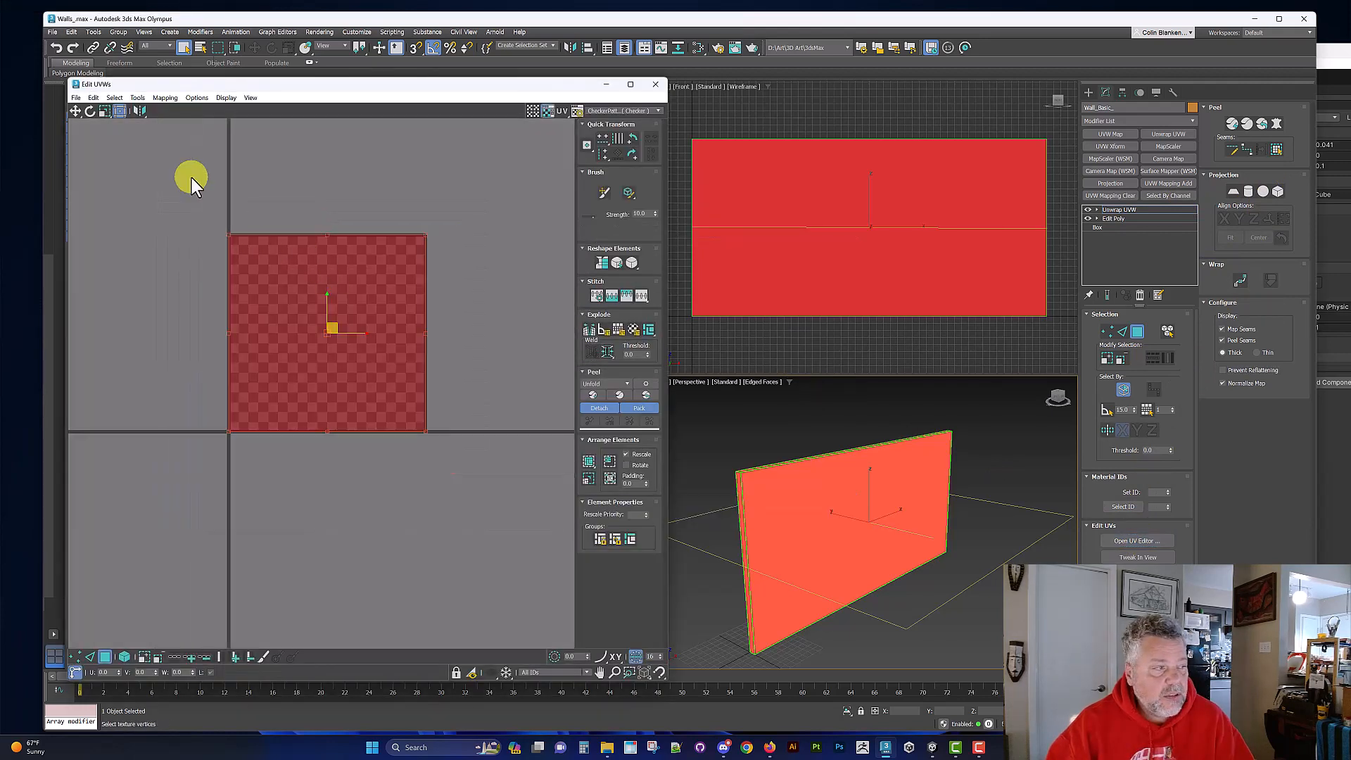
{"action": "left_click", "coordinate": [163, 98]}
{"action": "left_click", "coordinate": [169, 112]}
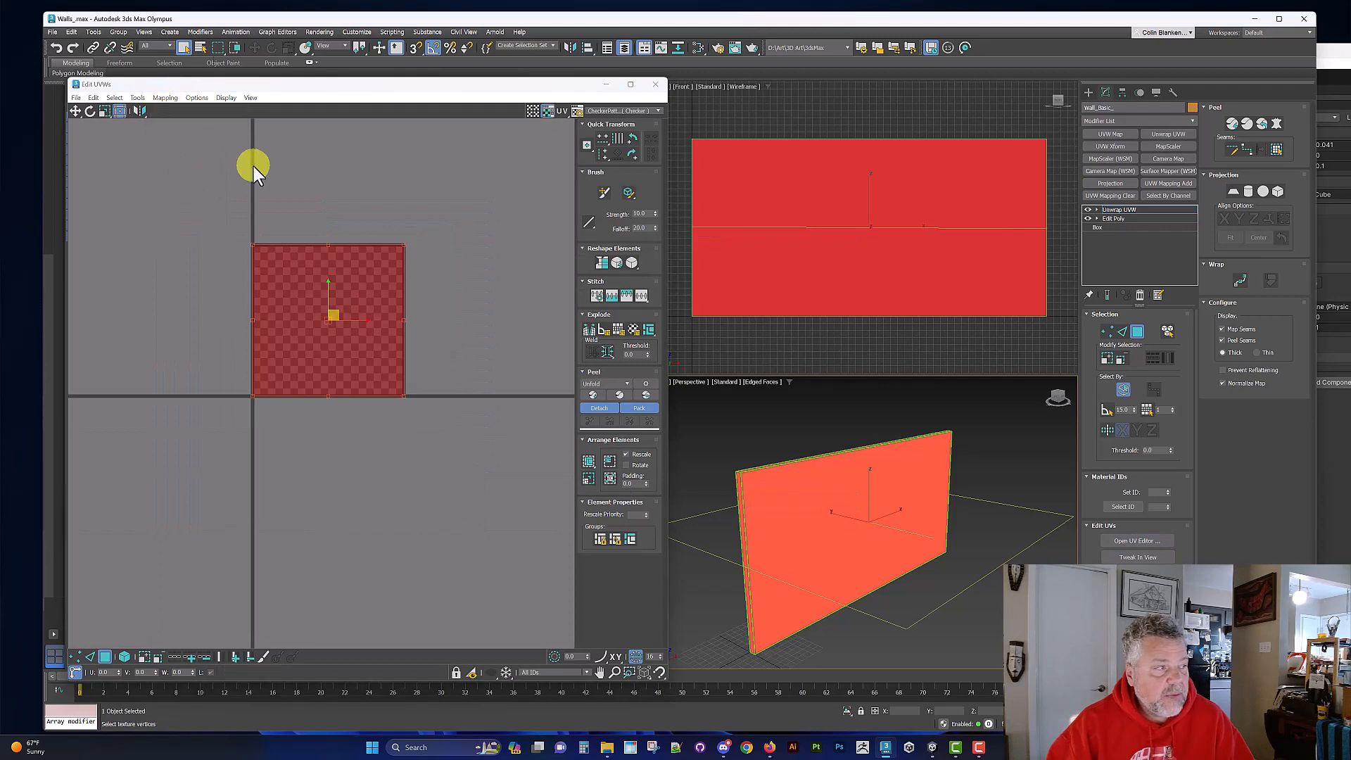
{"action": "left_click", "coordinate": [175, 100]}
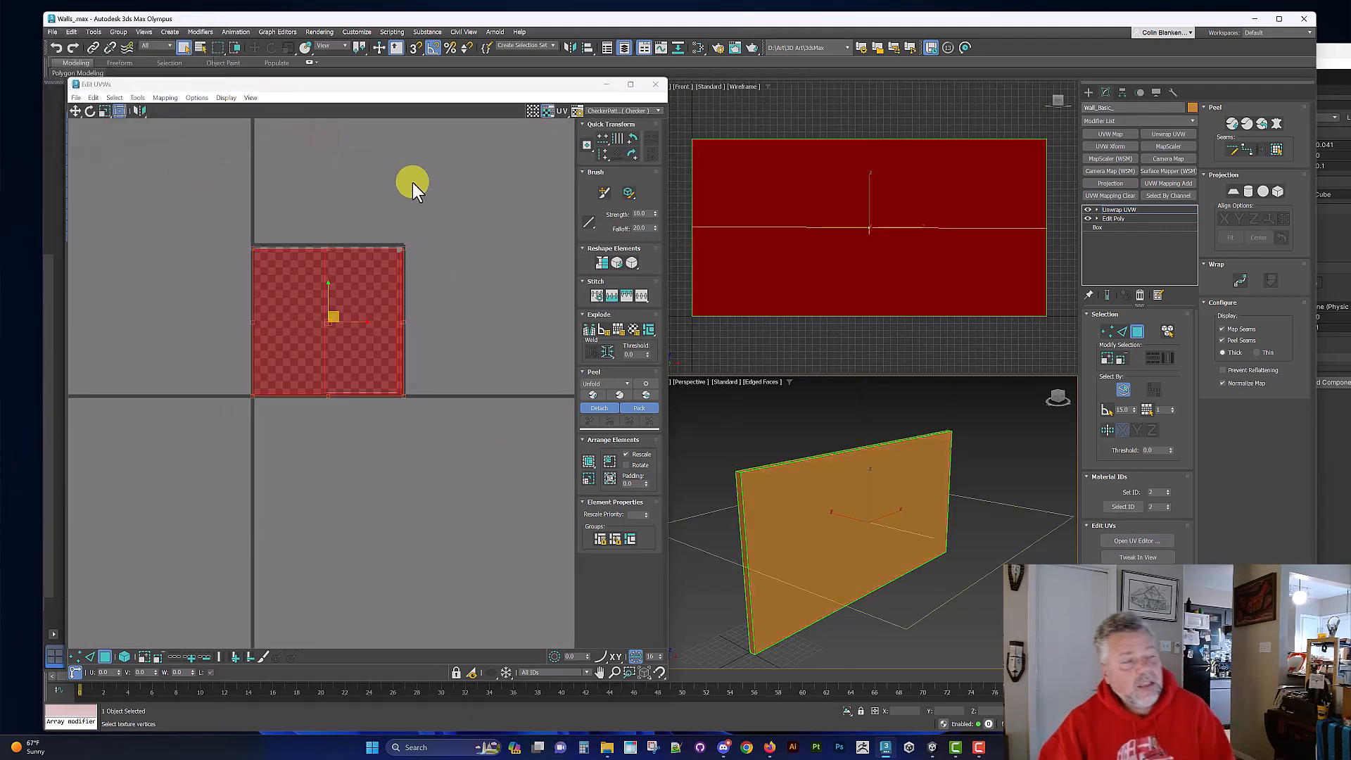
Step: Identify the UV shell of the wall's large face, then rotate all shells 90 degrees clockwise so the large shells lie horizontally
{"action": "scroll", "coordinate": [441, 251], "scroll_direction": "up", "scroll_amount": 1}
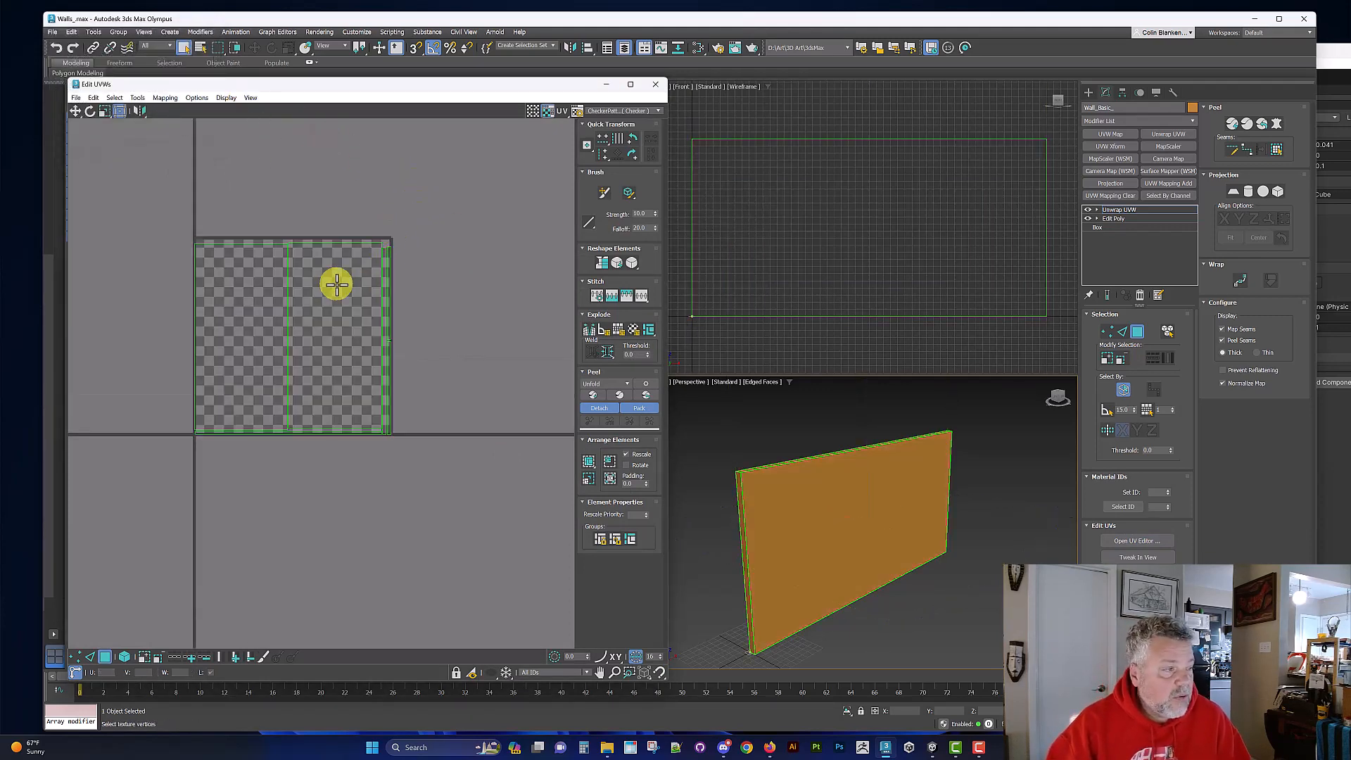
{"action": "middle_click_drag", "start_coordinate": [844, 555], "coordinate": [877, 516], "text": "alt"}
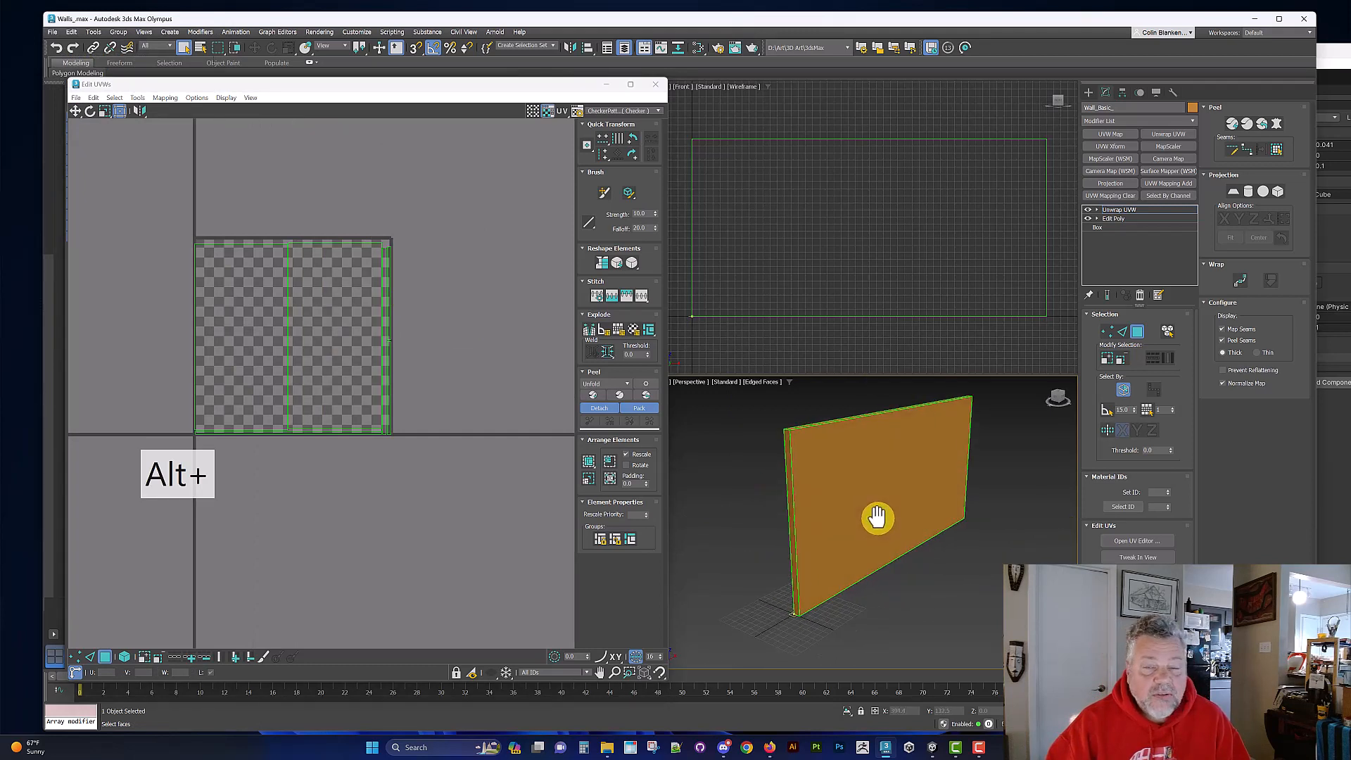
{"action": "left_click", "coordinate": [915, 501]}
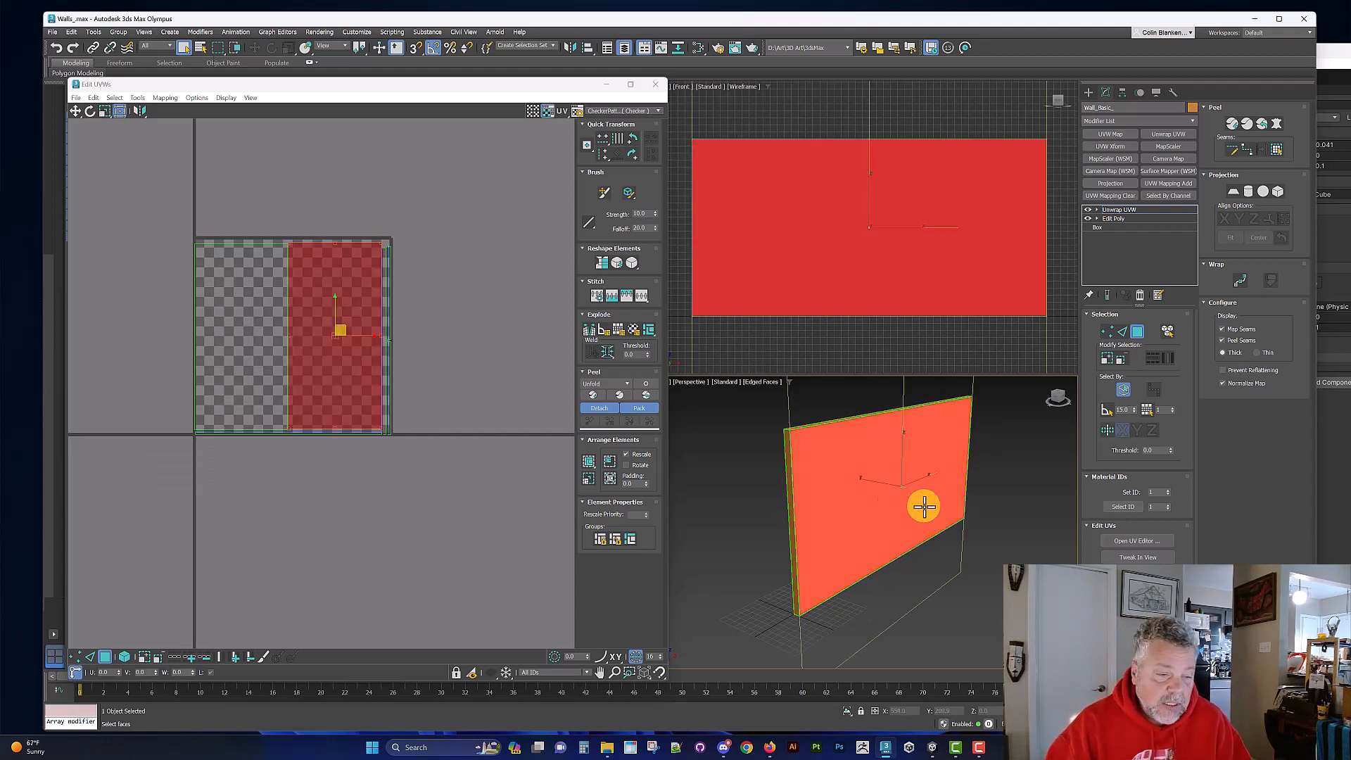
{"action": "middle_click_drag", "start_coordinate": [913, 504], "coordinate": [880, 504], "text": "alt"}
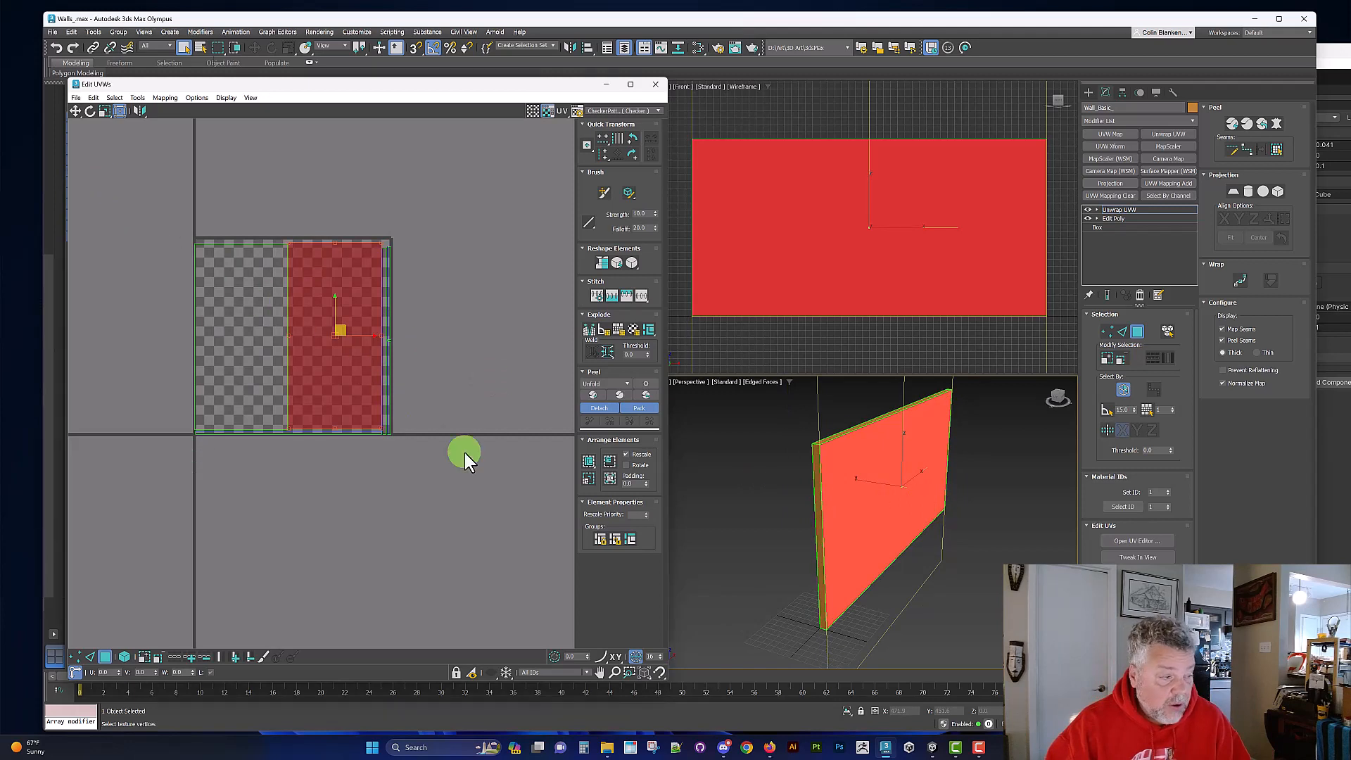
{"action": "left_click", "coordinate": [626, 137]}
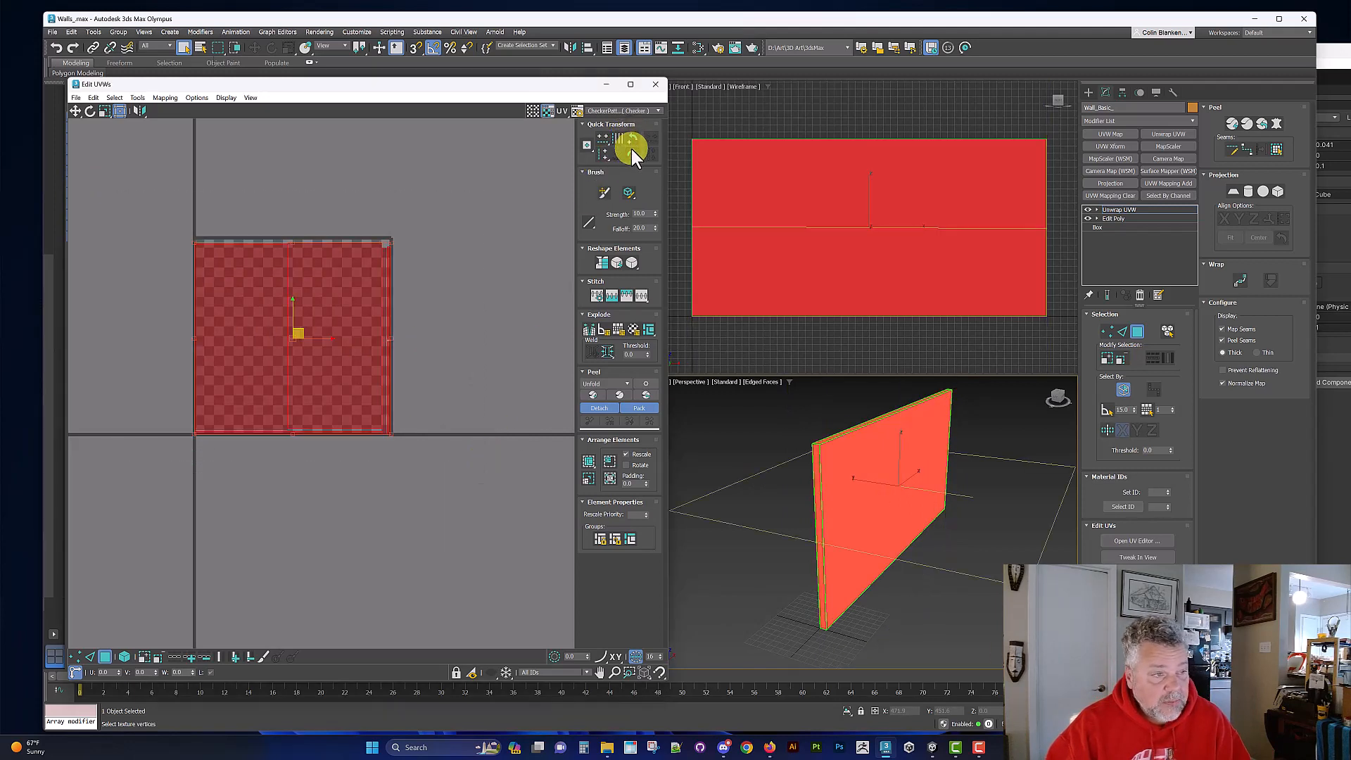
{"action": "scroll", "coordinate": [359, 263], "scroll_direction": "up", "scroll_amount": 2}
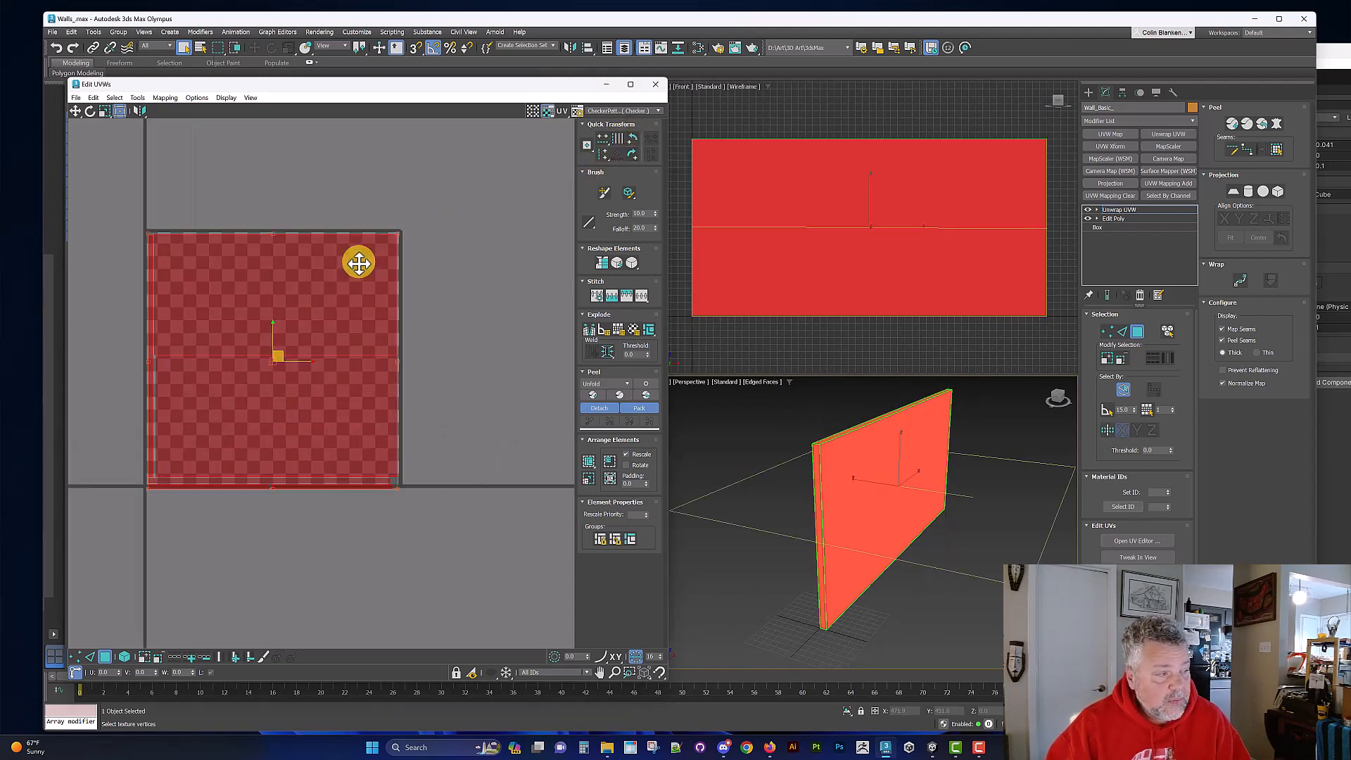
Step: Move the thin vertical shell and two thin horizontal shells out of the texture tile into the empty space on its right
{"action": "left_click", "coordinate": [440, 299]}
{"action": "middle_click_drag", "start_coordinate": [491, 287], "coordinate": [496, 293]}
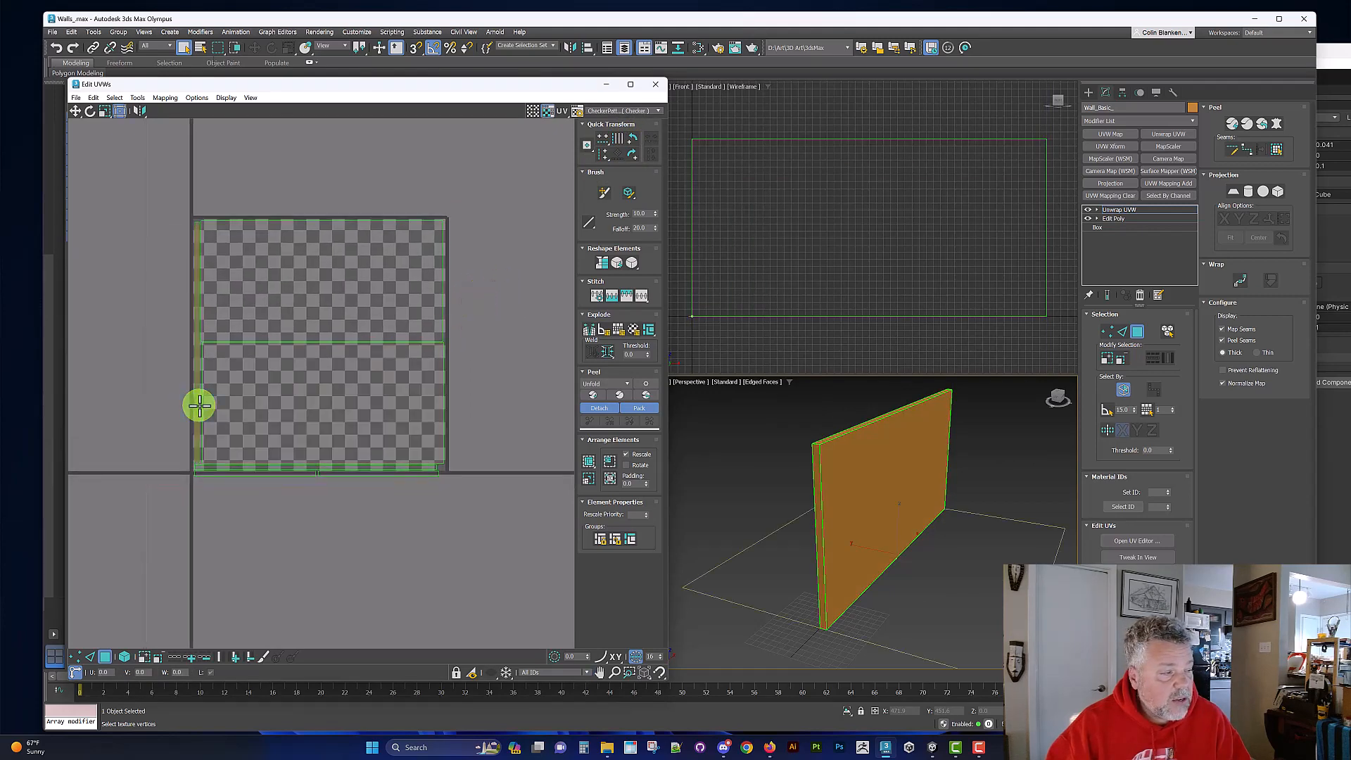
{"action": "left_click_drag", "start_coordinate": [197, 404], "coordinate": [511, 269]}
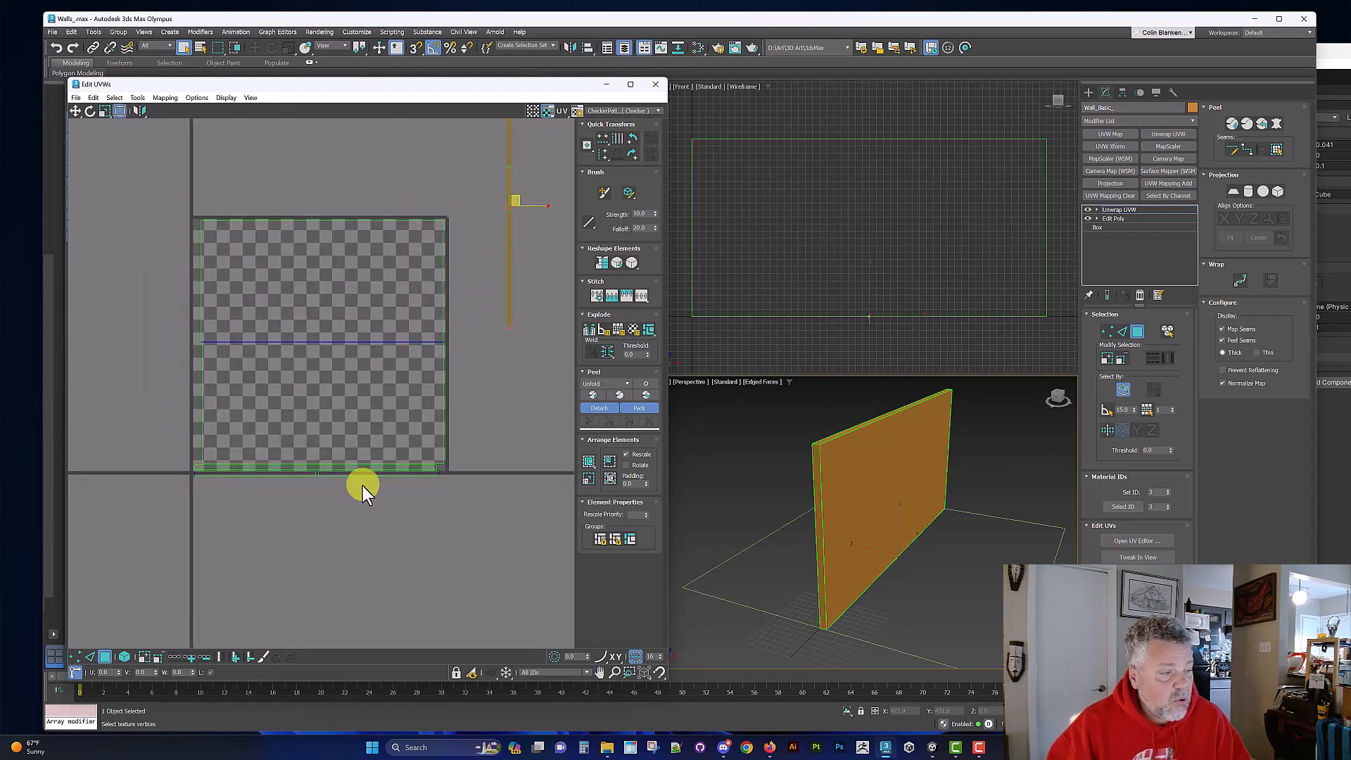
{"action": "left_click_drag", "start_coordinate": [371, 472], "coordinate": [528, 394]}
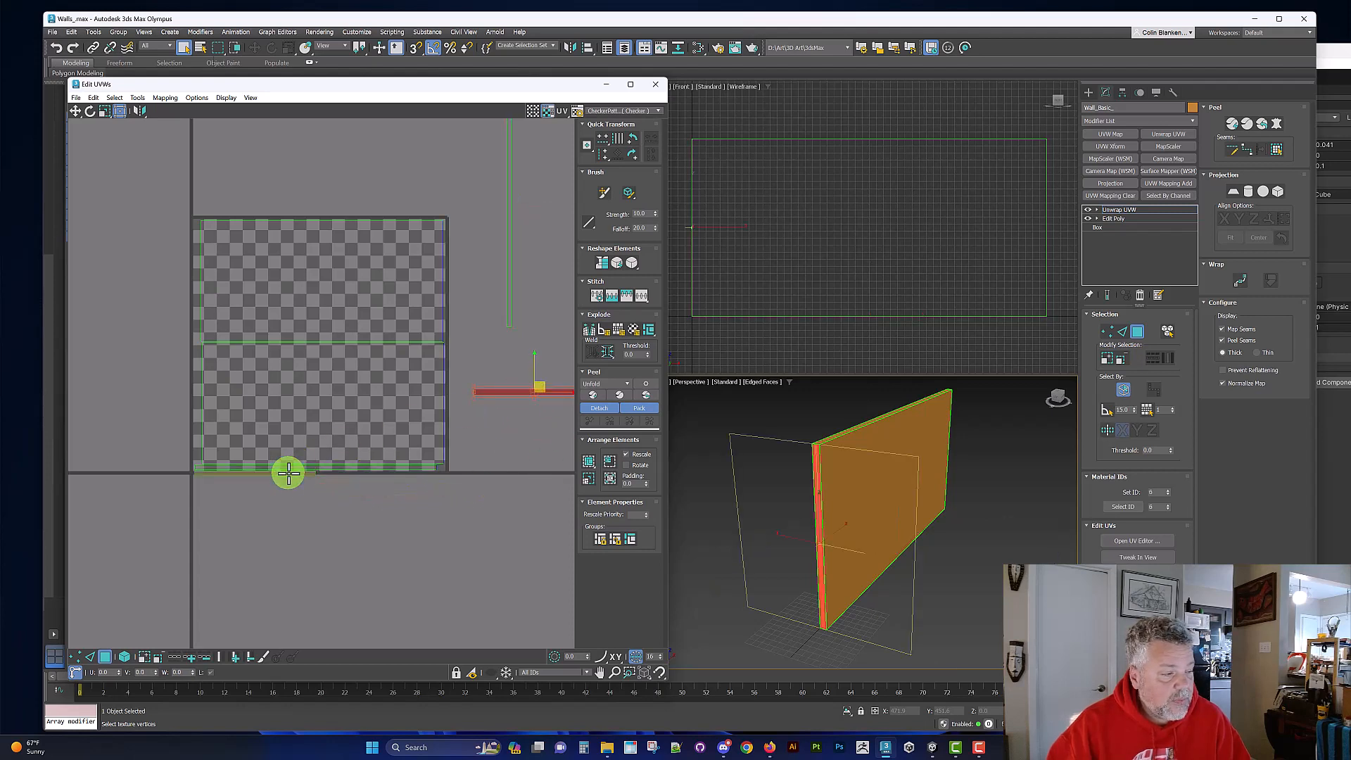
{"action": "left_click_drag", "start_coordinate": [288, 473], "coordinate": [519, 345]}
Step: Move the thin shell of the wall's top face from the tile's bottom edge to its top edge
{"action": "mouse_move", "coordinate": [371, 466]}
{"action": "left_mouse_down"}
{"action": "mouse_move", "coordinate": [373, 479]}
{"action": "mouse_move", "coordinate": [382, 463]}
{"action": "left_mouse_up"}
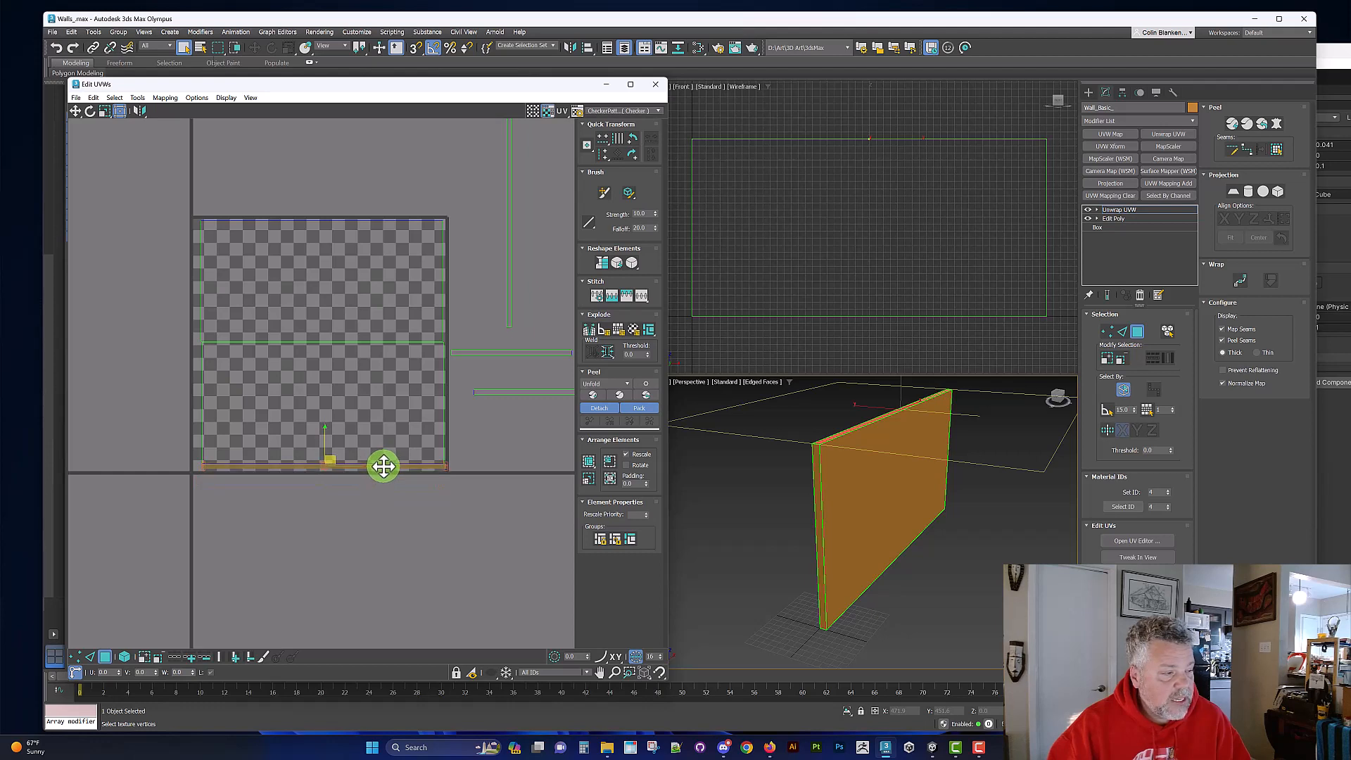
{"action": "left_click_drag", "start_coordinate": [384, 466], "coordinate": [383, 468]}
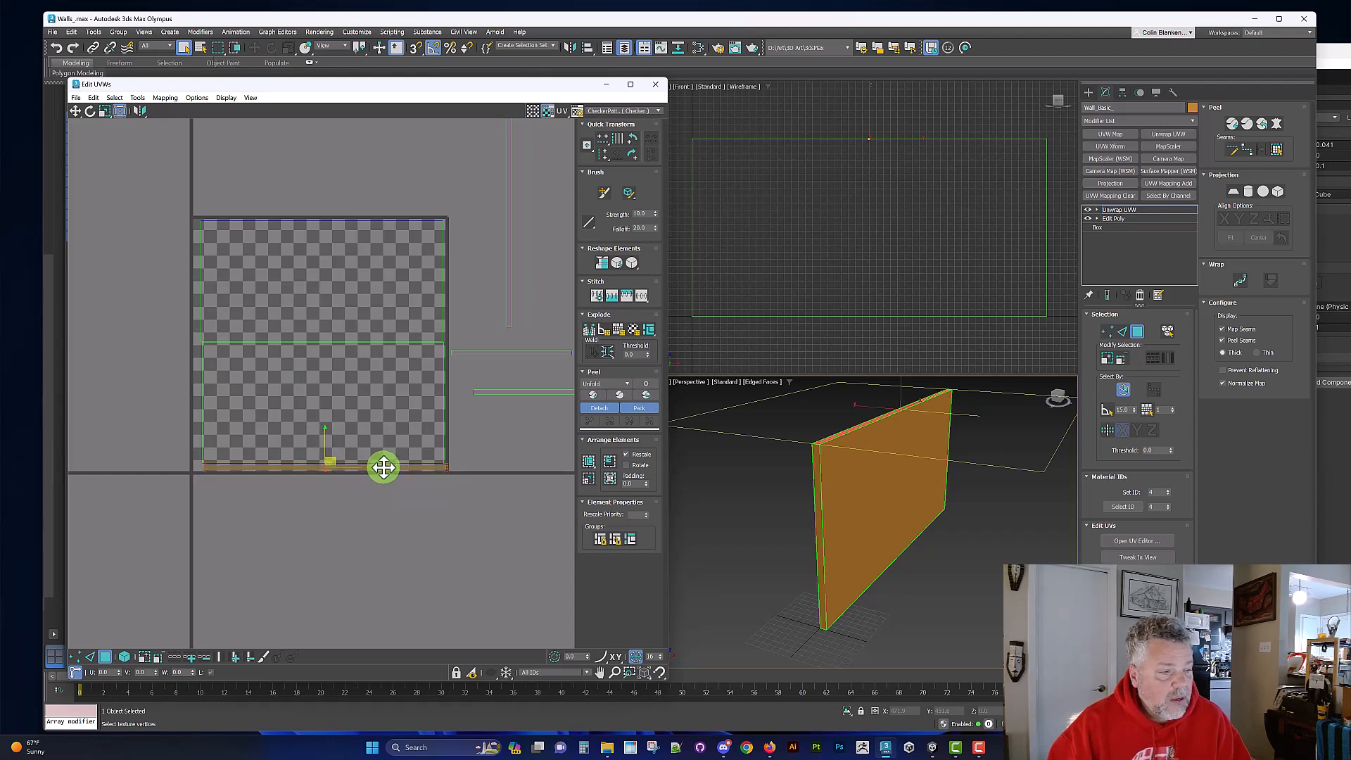
{"action": "key", "text": "alt"}
{"action": "middle_click_drag", "start_coordinate": [777, 481], "coordinate": [780, 477], "text": "alt"}
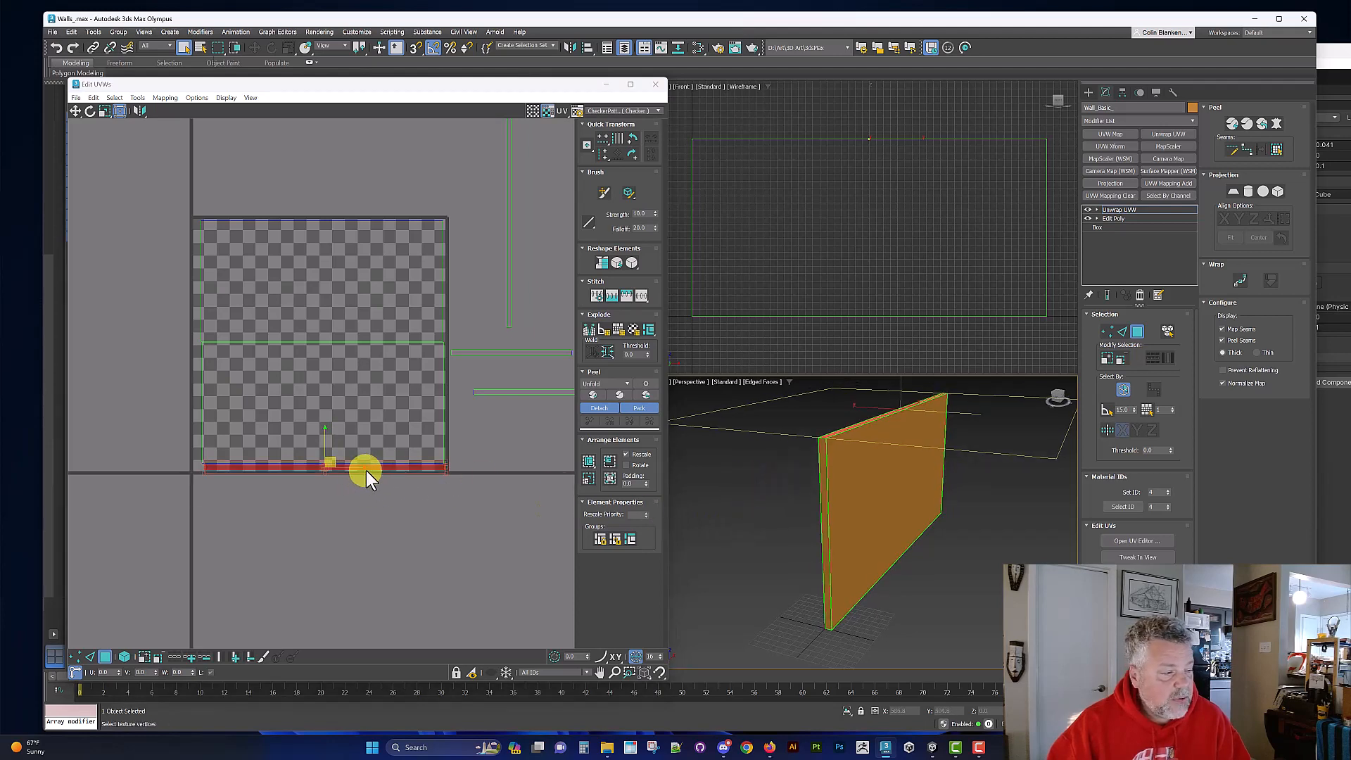
{"action": "left_click_drag", "start_coordinate": [372, 467], "coordinate": [373, 217]}
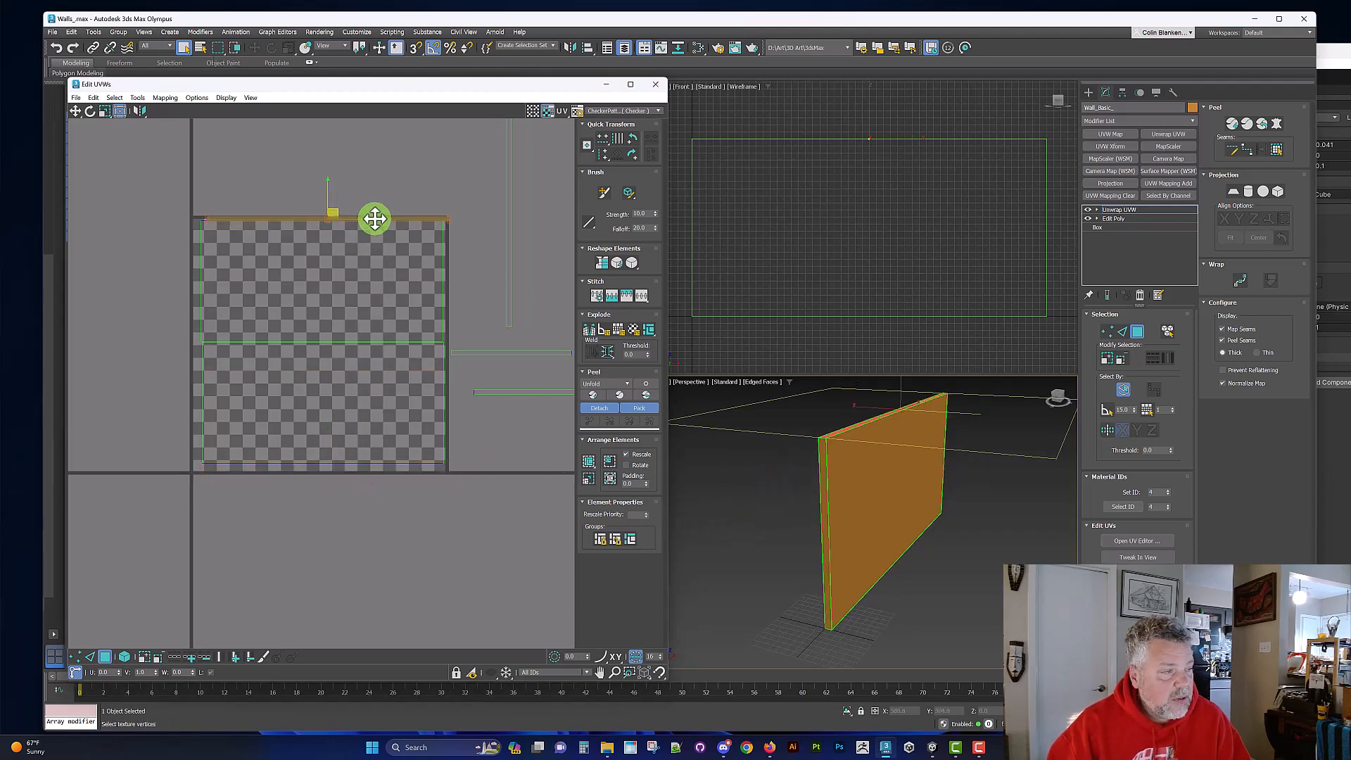
Step: Select the two large UV shells in turn to check which one belongs to the wall's front face
{"action": "left_click", "coordinate": [370, 288]}
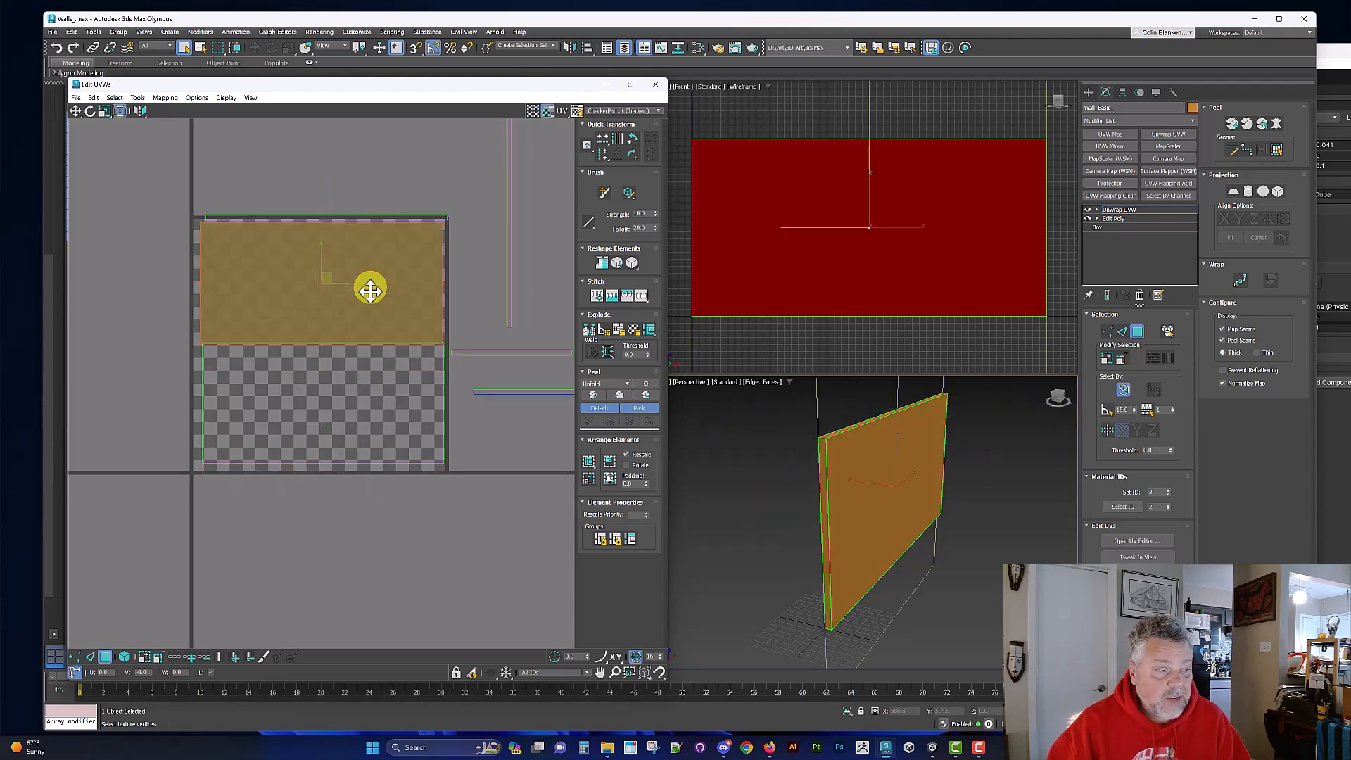
{"action": "left_click", "coordinate": [854, 473]}
{"action": "left_click", "coordinate": [333, 391]}
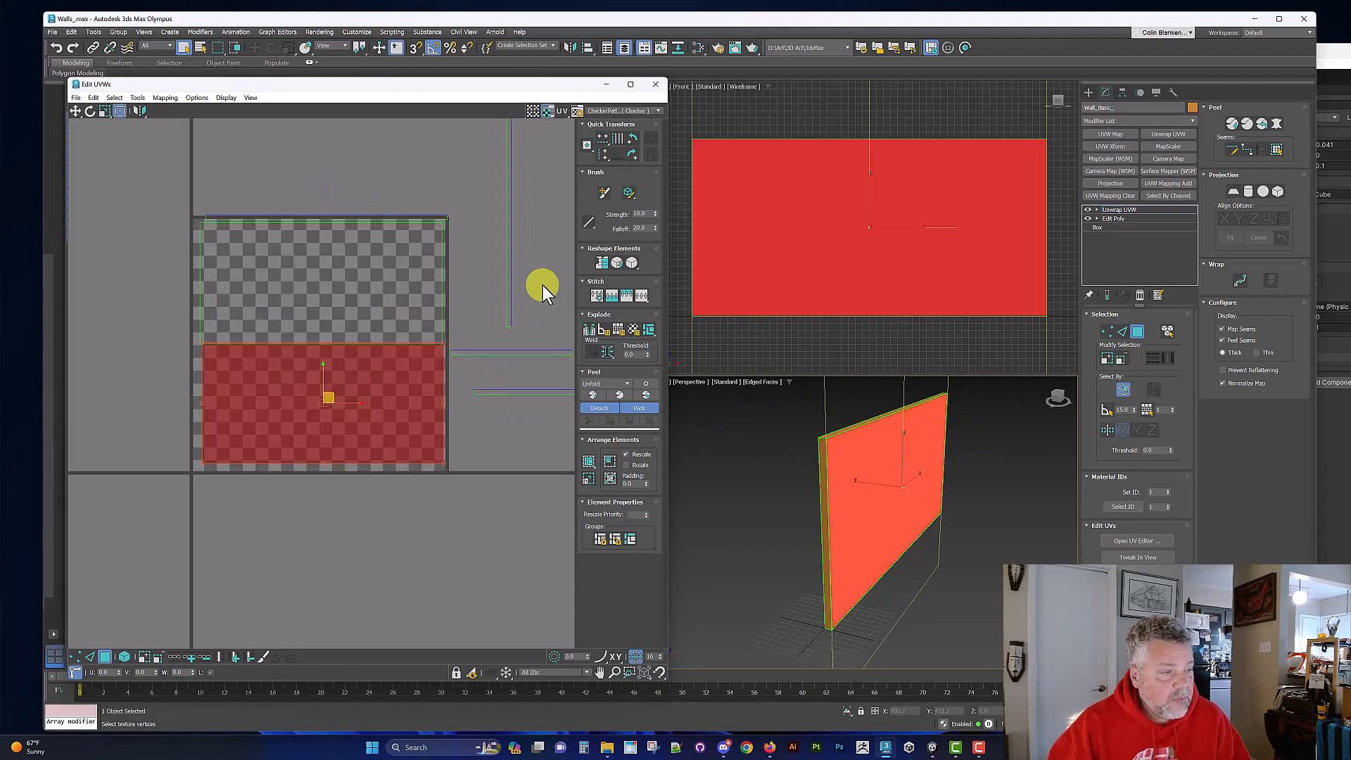
Step: Rotate the thin vertical UV shell of the wall's bottom face 90 degrees and place it just below the texture tile
{"action": "left_click", "coordinate": [507, 267]}
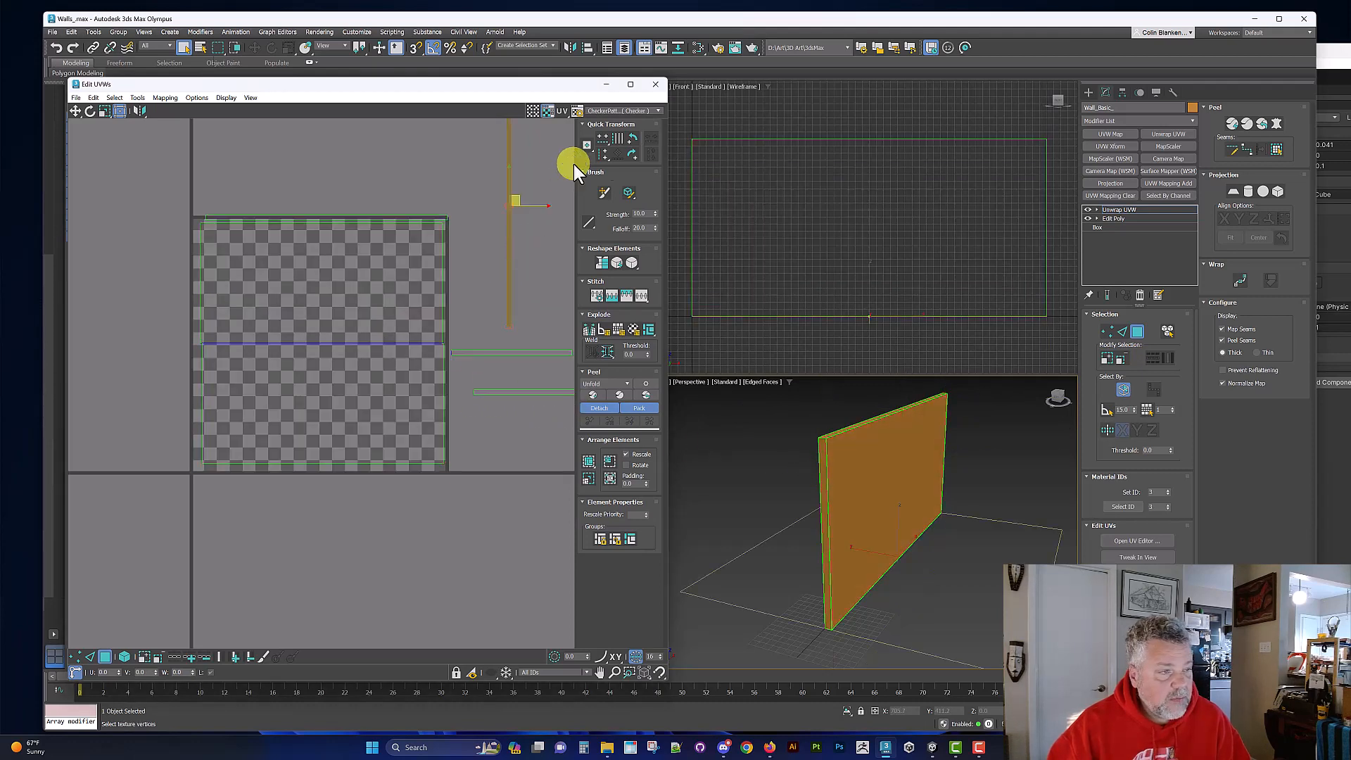
{"action": "left_click", "coordinate": [633, 141]}
{"action": "left_click_drag", "start_coordinate": [481, 203], "coordinate": [310, 487]}
Step: Show the Texture Checker map in the UV editor and on the wall, with the shading of selected faces off to check its orientation
{"action": "left_click", "coordinate": [287, 405]}
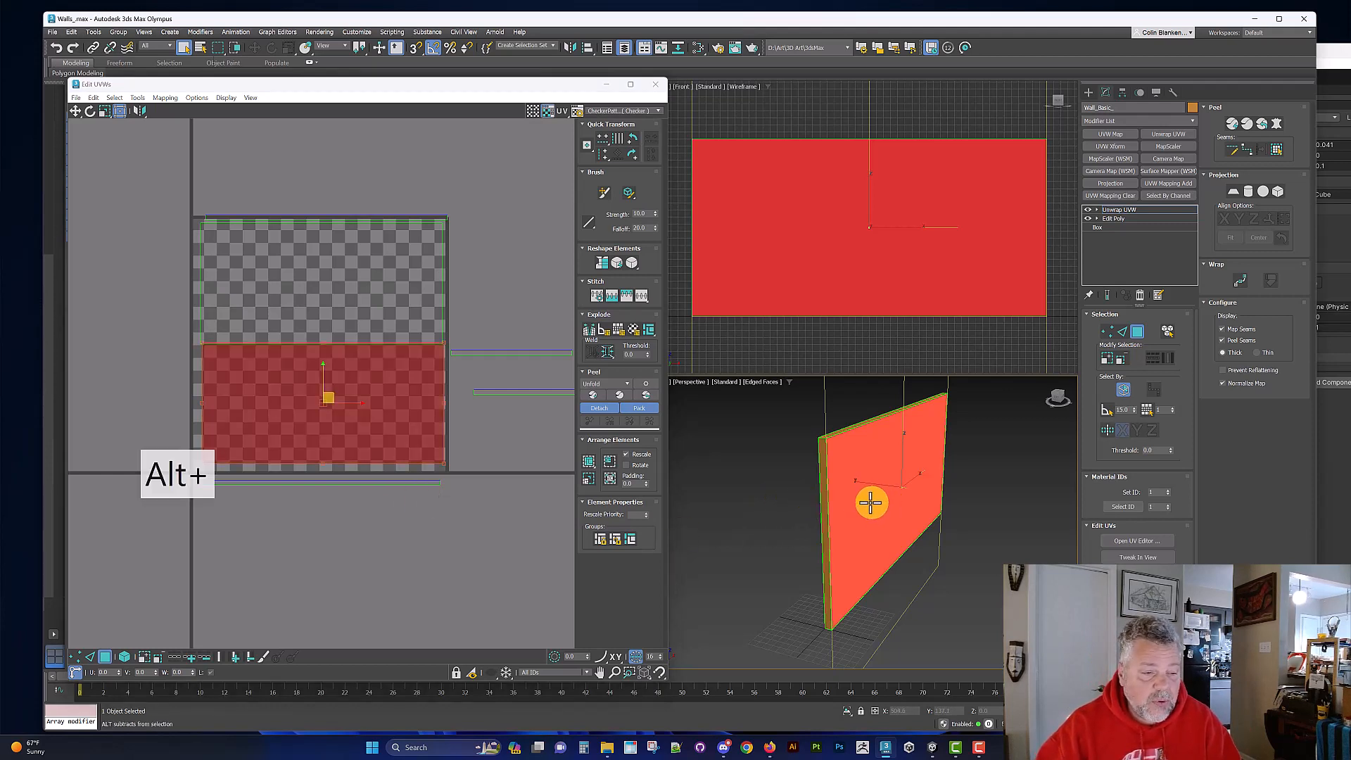
{"action": "middle_click_drag", "start_coordinate": [871, 501], "coordinate": [1040, 504], "text": "alt"}
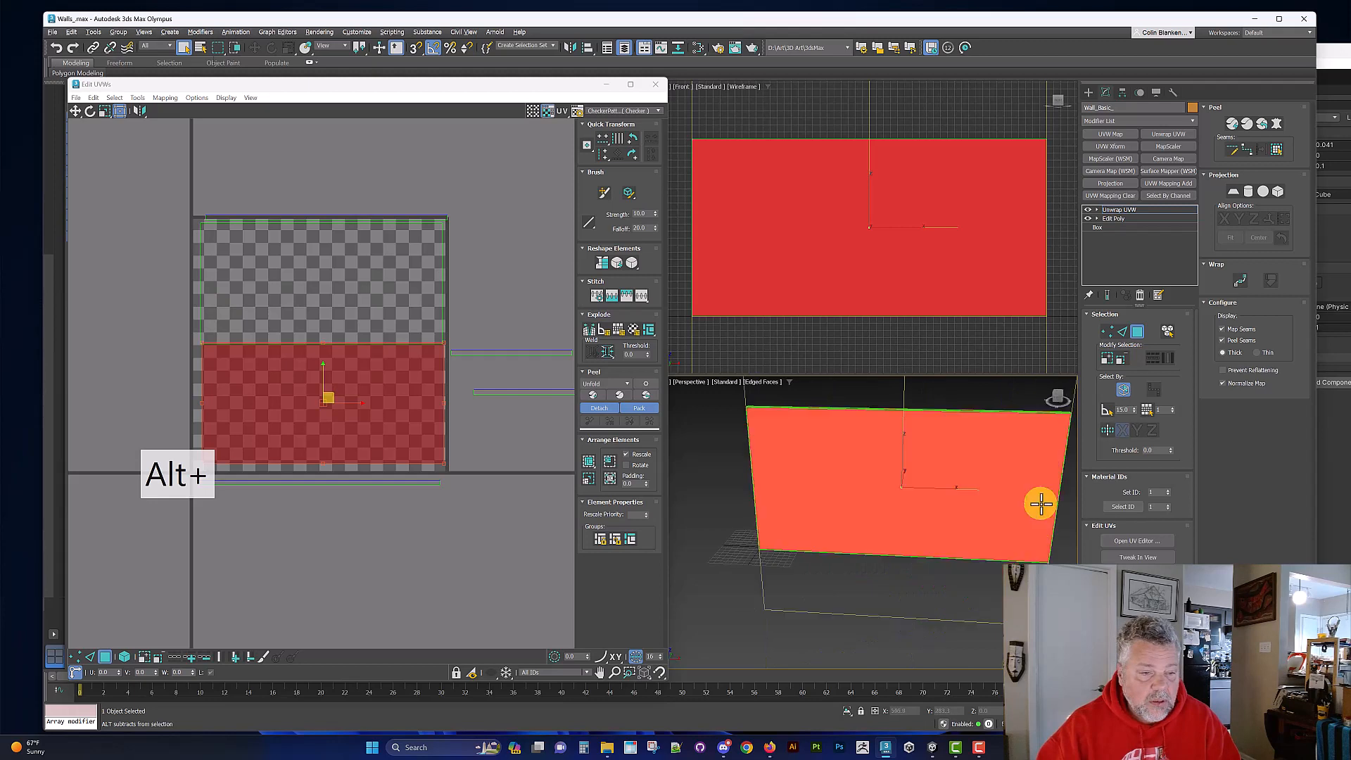
{"action": "left_click", "coordinate": [605, 111]}
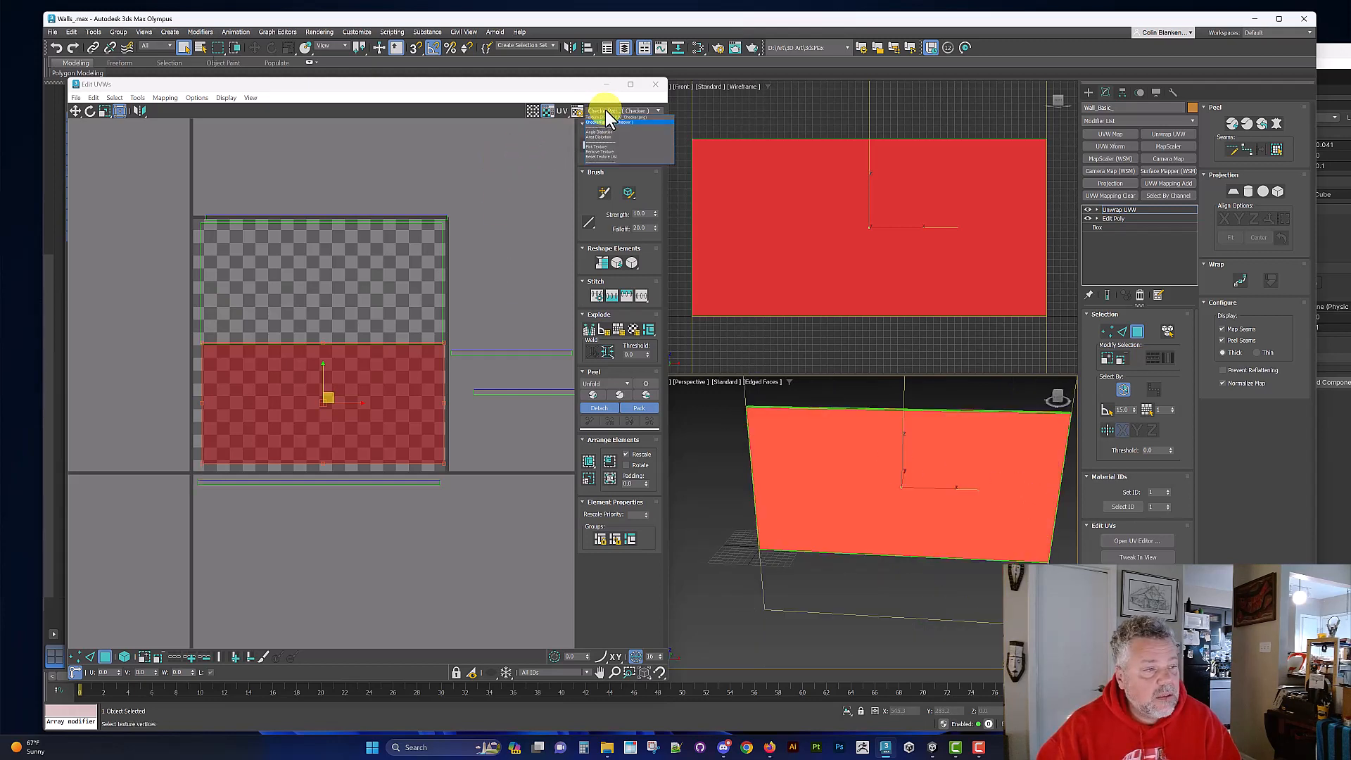
{"action": "left_click", "coordinate": [653, 118]}
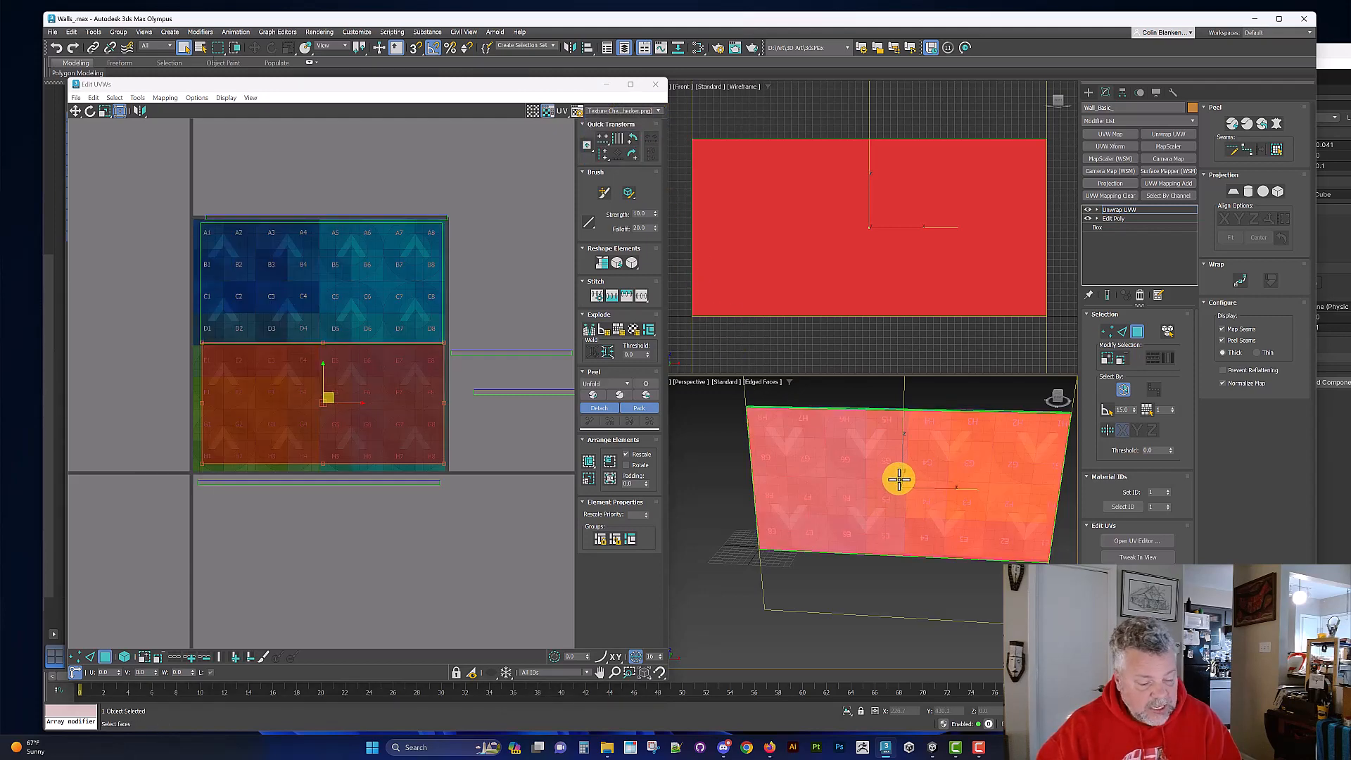
{"action": "key", "text": "F2"}
{"action": "scroll", "coordinate": [900, 472], "scroll_direction": "up", "scroll_amount": 4}
{"action": "middle_click_drag", "start_coordinate": [895, 463], "coordinate": [892, 461], "text": "alt"}
{"action": "scroll", "coordinate": [953, 475], "scroll_direction": "down", "scroll_amount": 3}
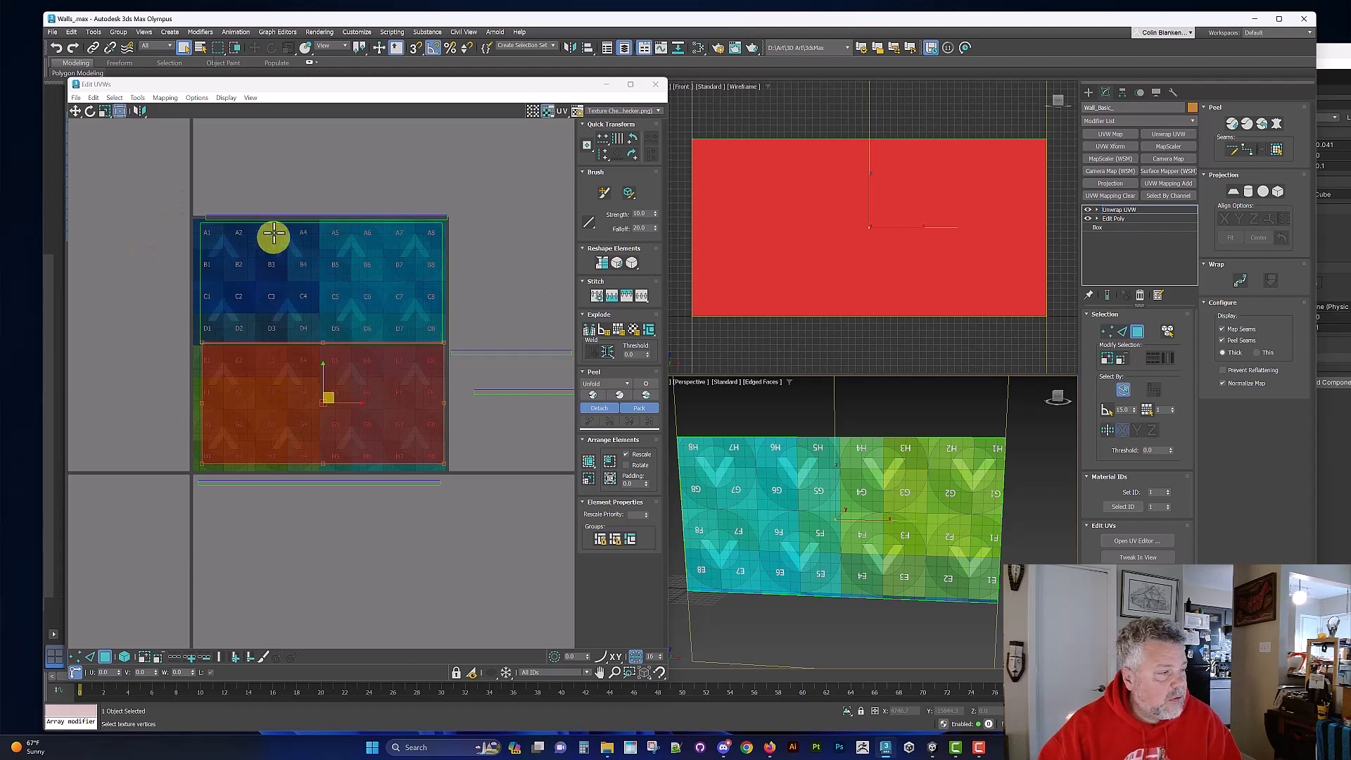
Step: Rotate the lower large UV shell 180 degrees, then select the upper large shell and check the checker's orientation on the wall's opposite face
{"action": "left_click", "coordinate": [628, 136]}
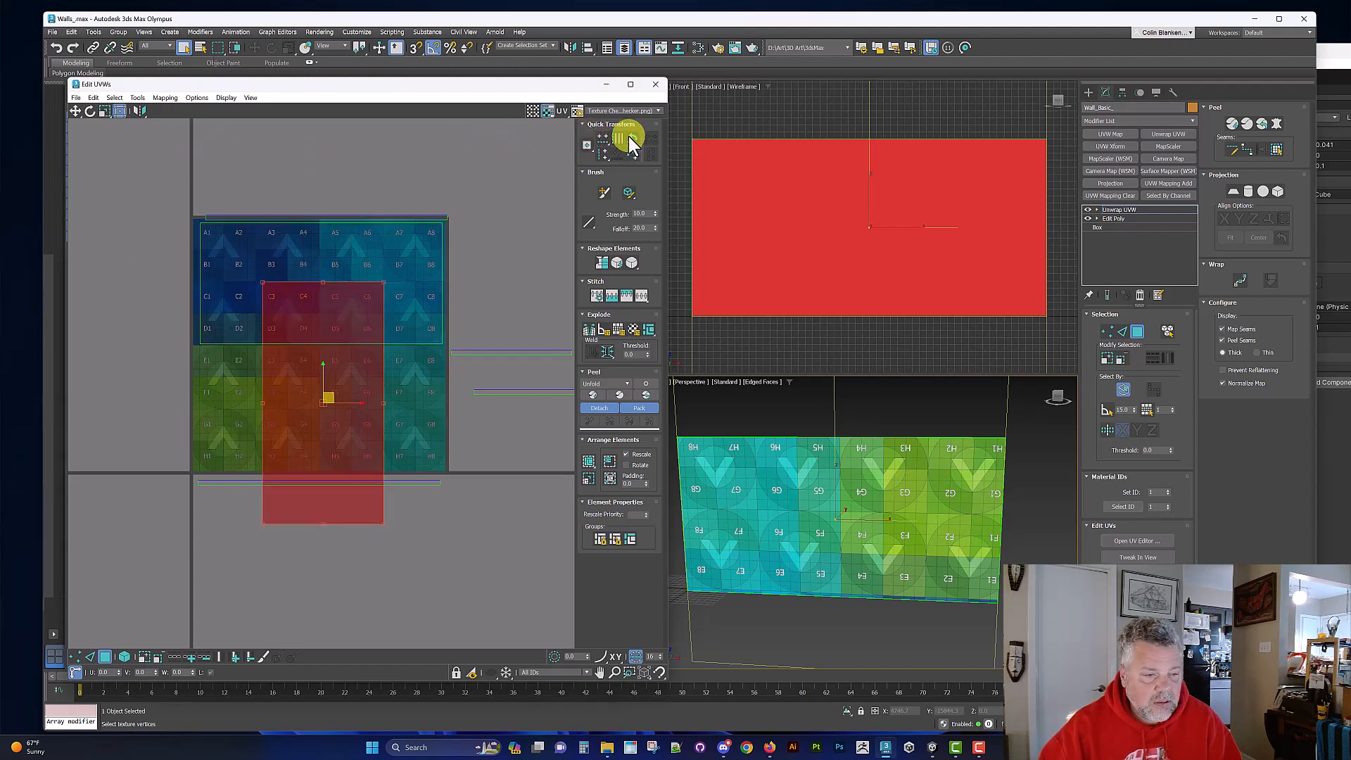
{"action": "left_click", "coordinate": [628, 136]}
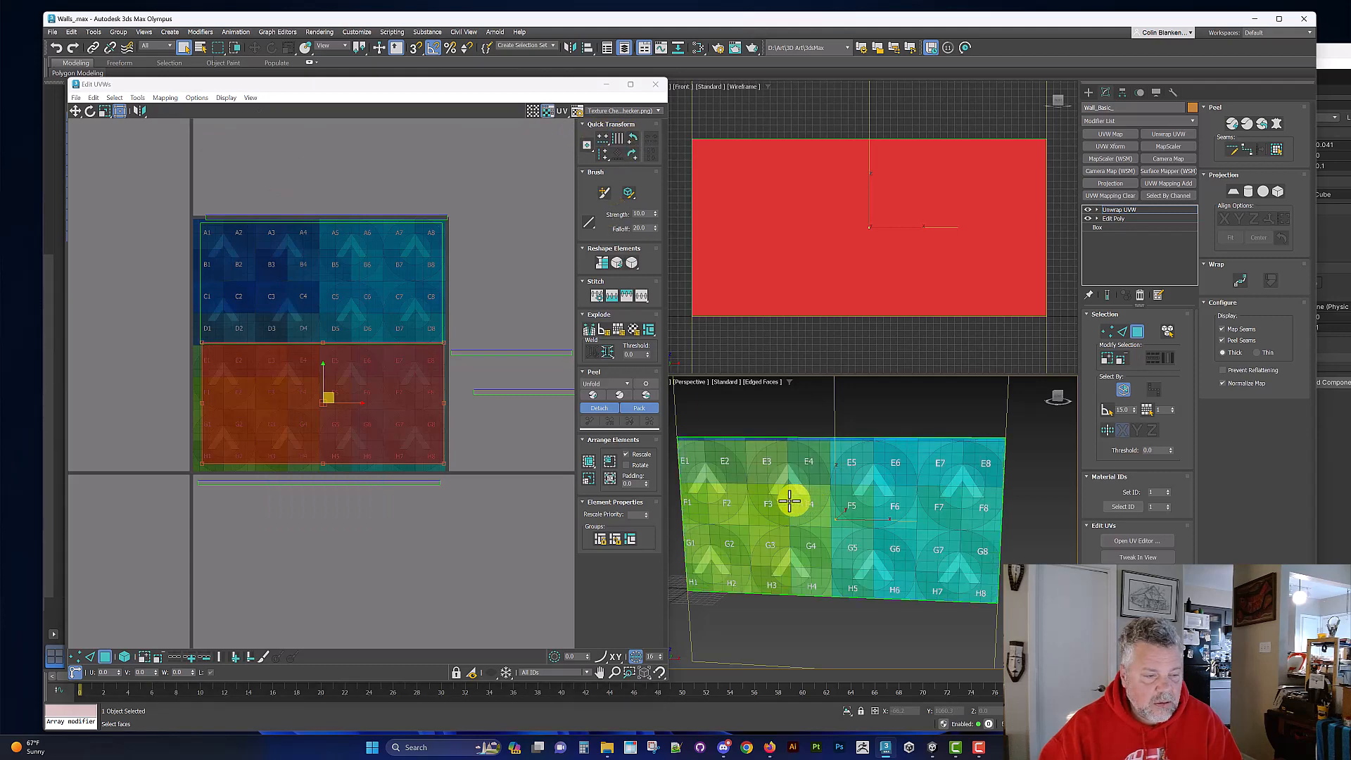
{"action": "left_click", "coordinate": [306, 269]}
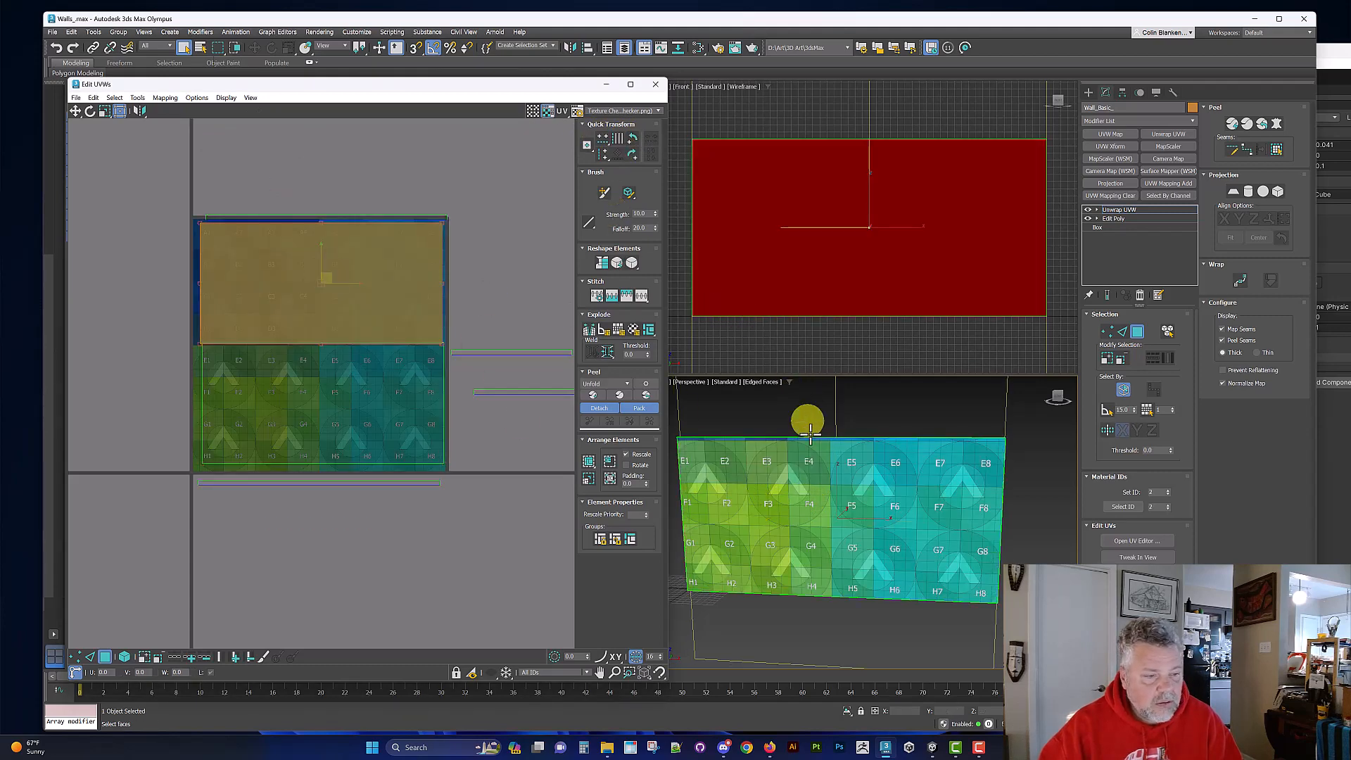
{"action": "middle_click_drag", "start_coordinate": [906, 482], "coordinate": [1004, 482], "text": "alt"}
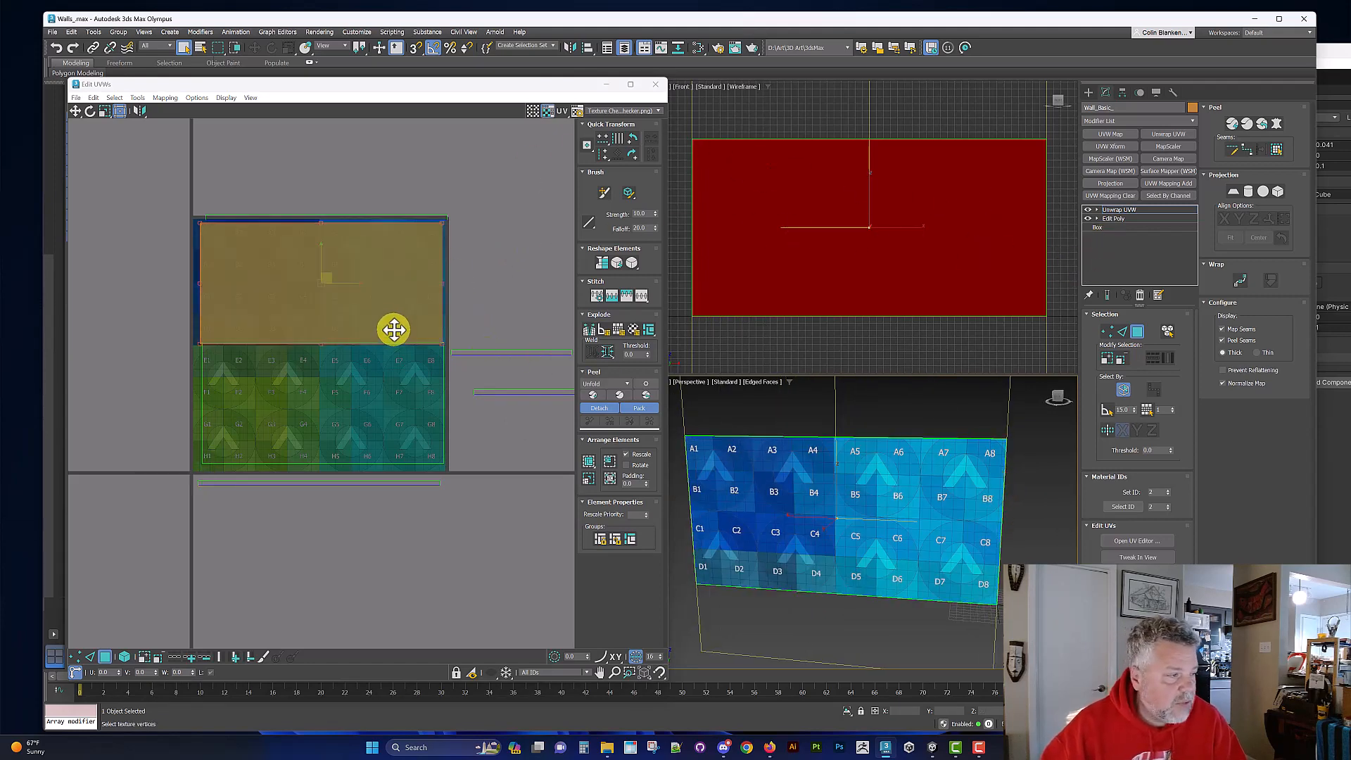
Step: Stitch the matching thin shells onto the right and top edges of the upper large UV shell
{"action": "scroll", "coordinate": [422, 310], "scroll_direction": "up", "scroll_amount": 1}
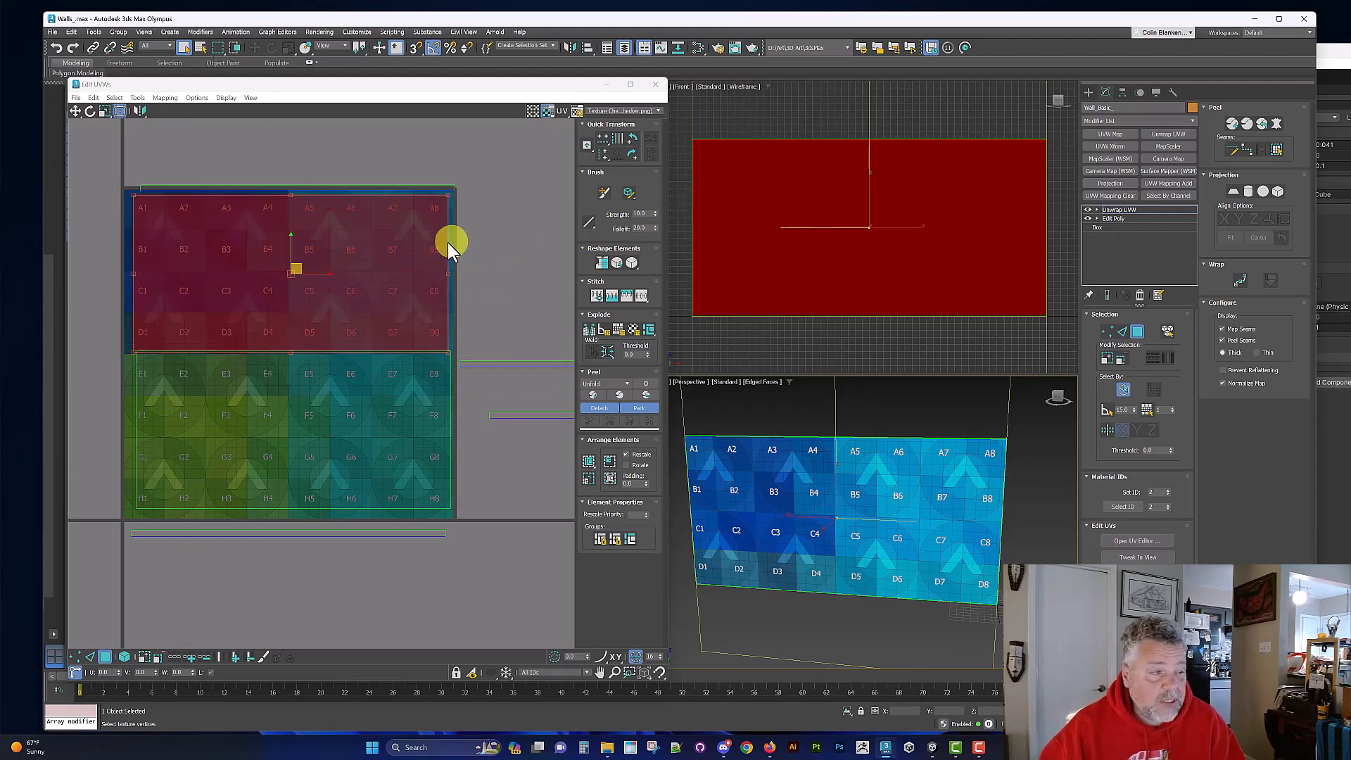
{"action": "key", "text": "2"}
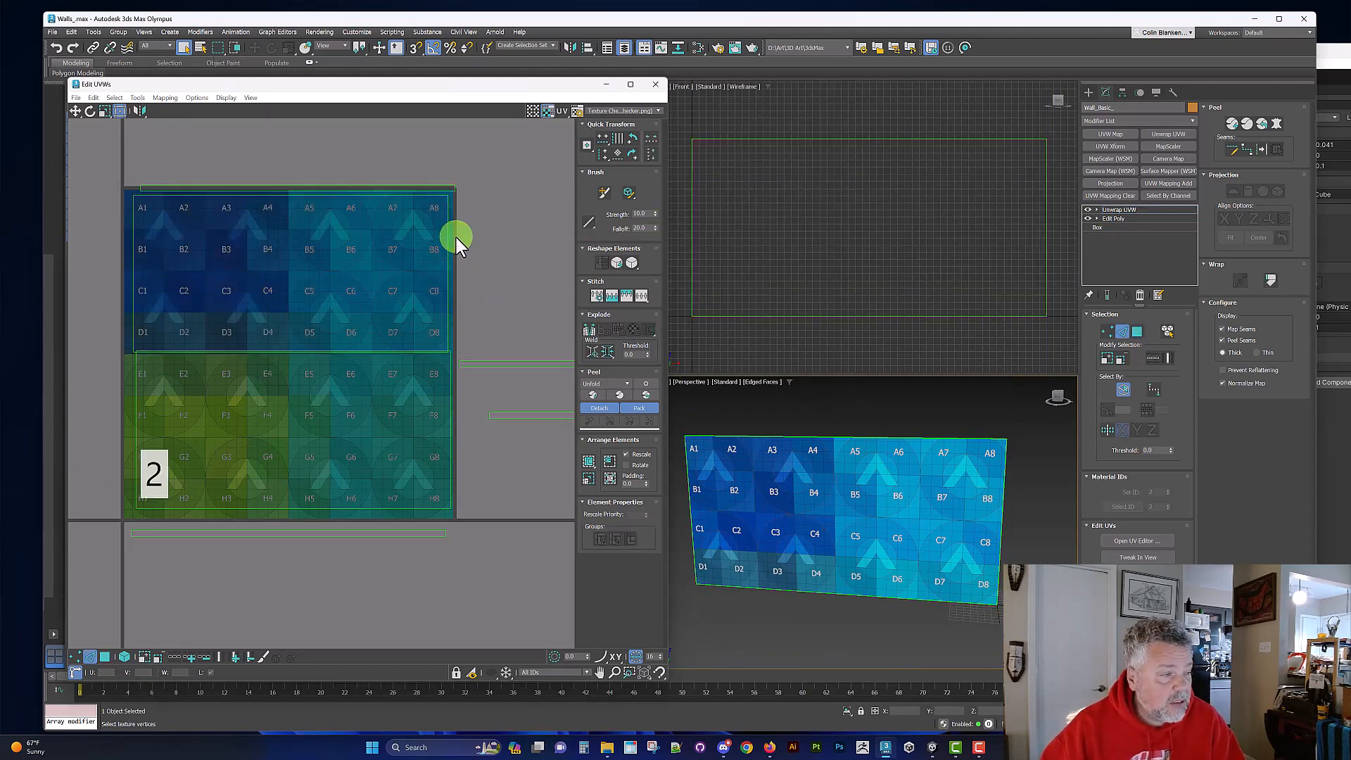
{"action": "right_click", "coordinate": [425, 255]}
{"action": "left_click", "coordinate": [425, 260]}
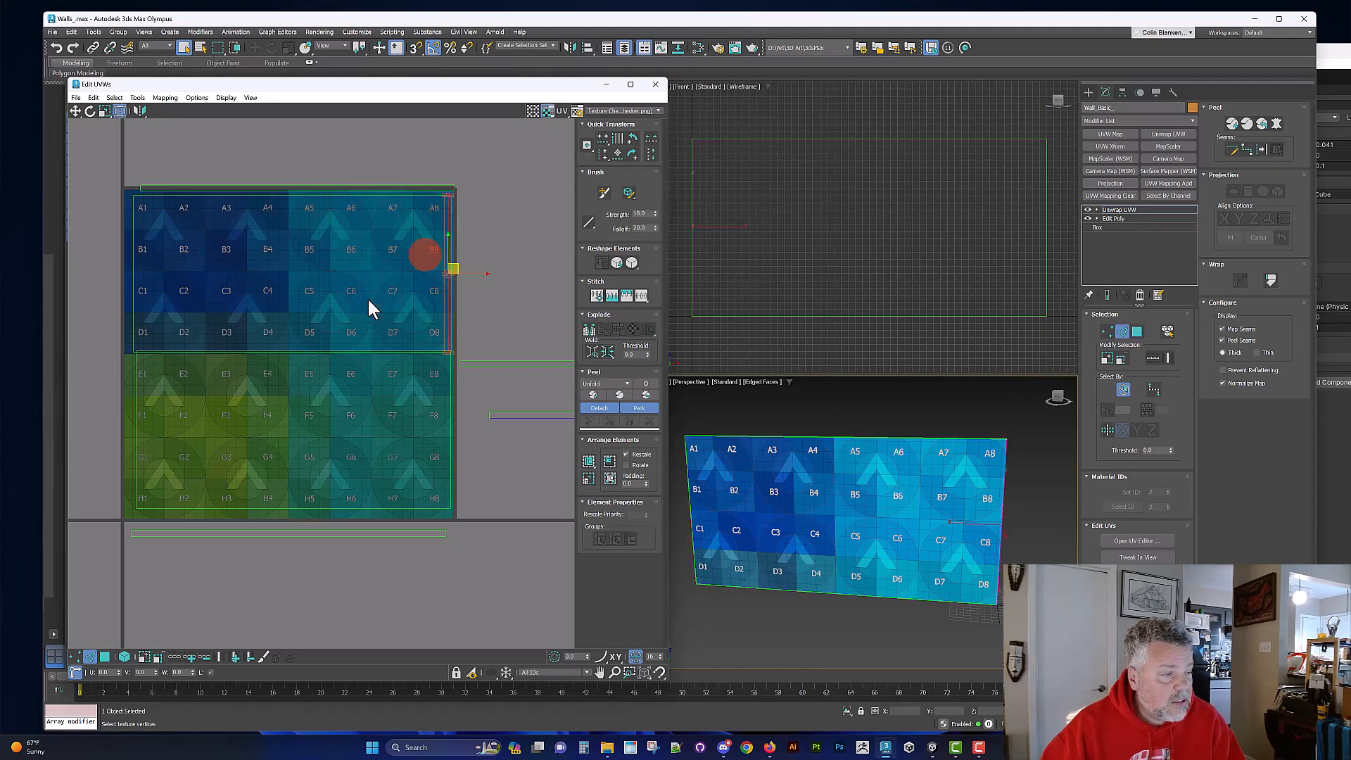
{"action": "left_click", "coordinate": [323, 196]}
{"action": "right_click", "coordinate": [320, 198]}
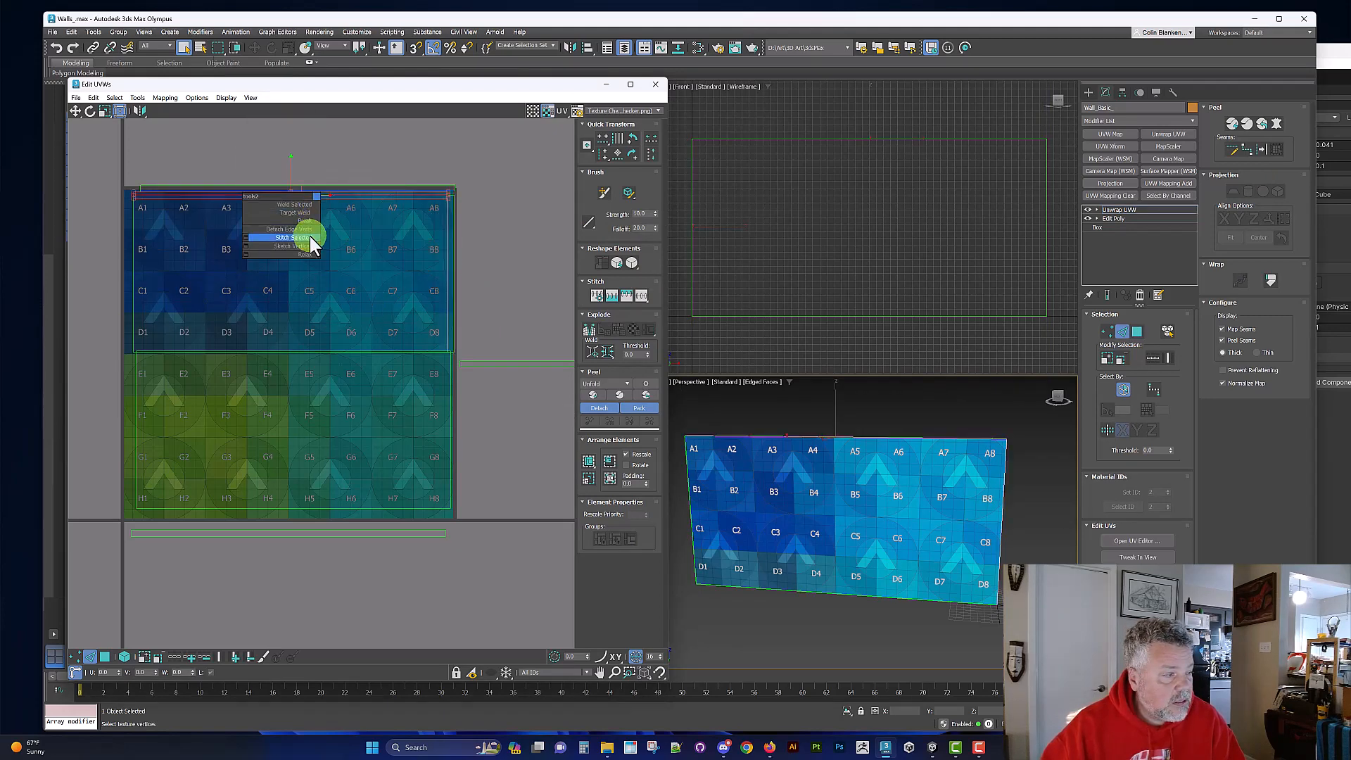
{"action": "left_click", "coordinate": [310, 230]}
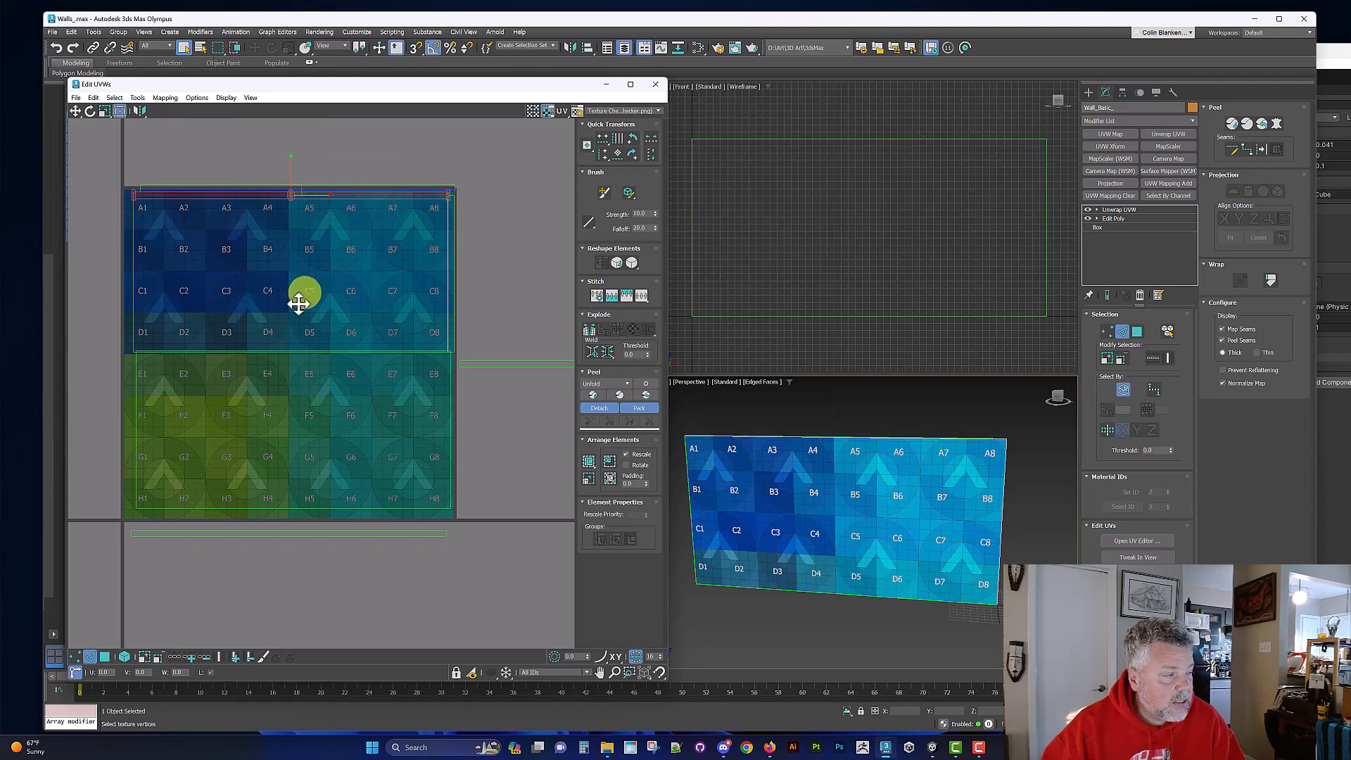
Step: Stitch the thin bottom-face shell onto the bottom edge of the lower large UV shell
{"action": "left_click", "coordinate": [260, 508]}
{"action": "right_click", "coordinate": [257, 514]}
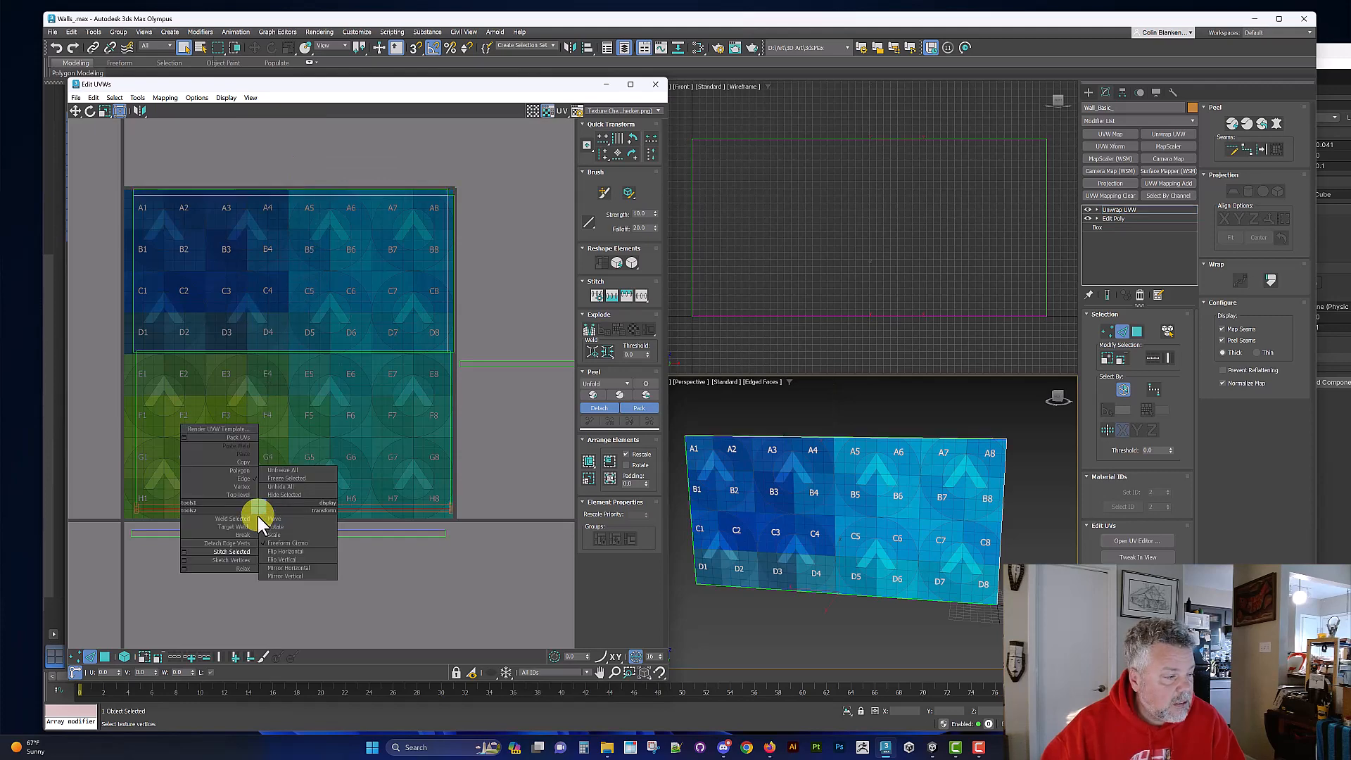
{"action": "left_click", "coordinate": [230, 551]}
{"action": "key", "text": "s"}
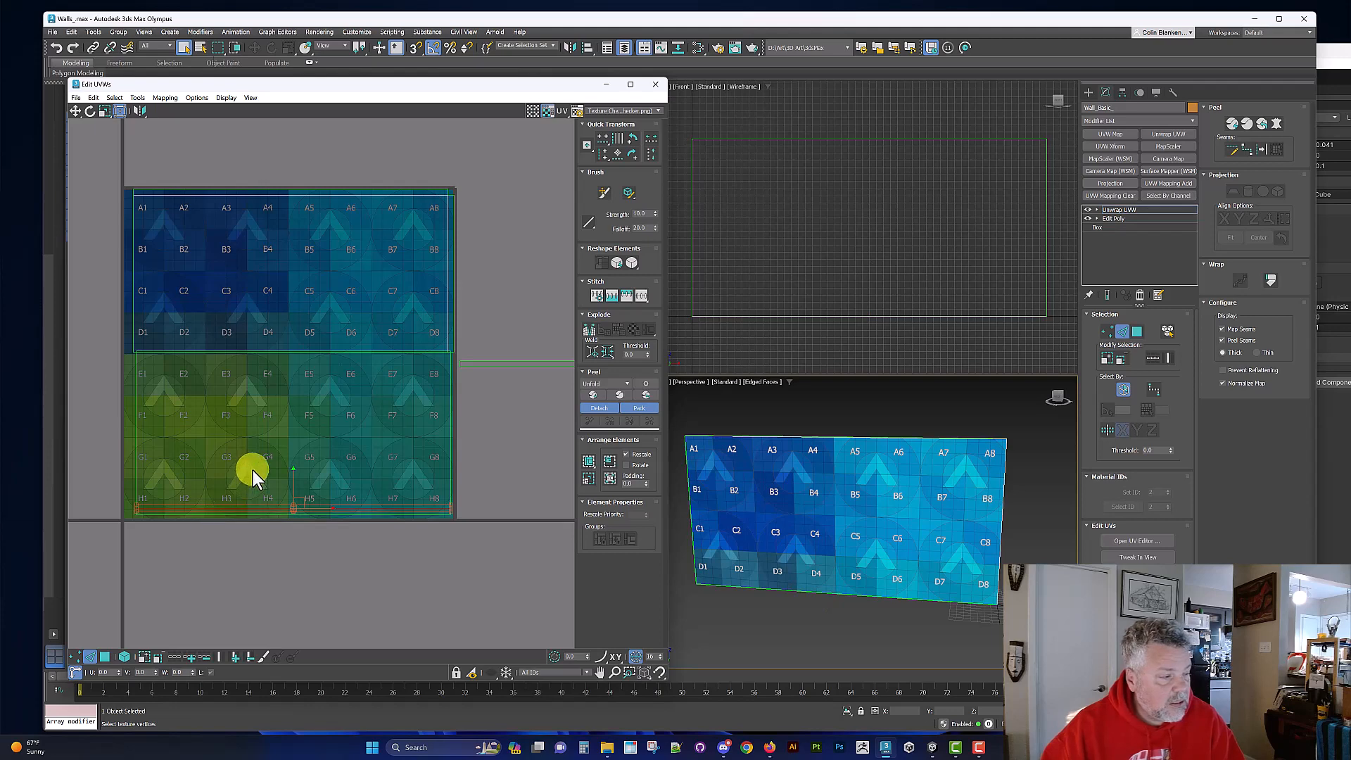
Step: Try to stitch the lower large shell's left edge with whole-element selection on, and undo the attempt
{"action": "key", "text": "4"}
{"action": "key", "text": "3"}
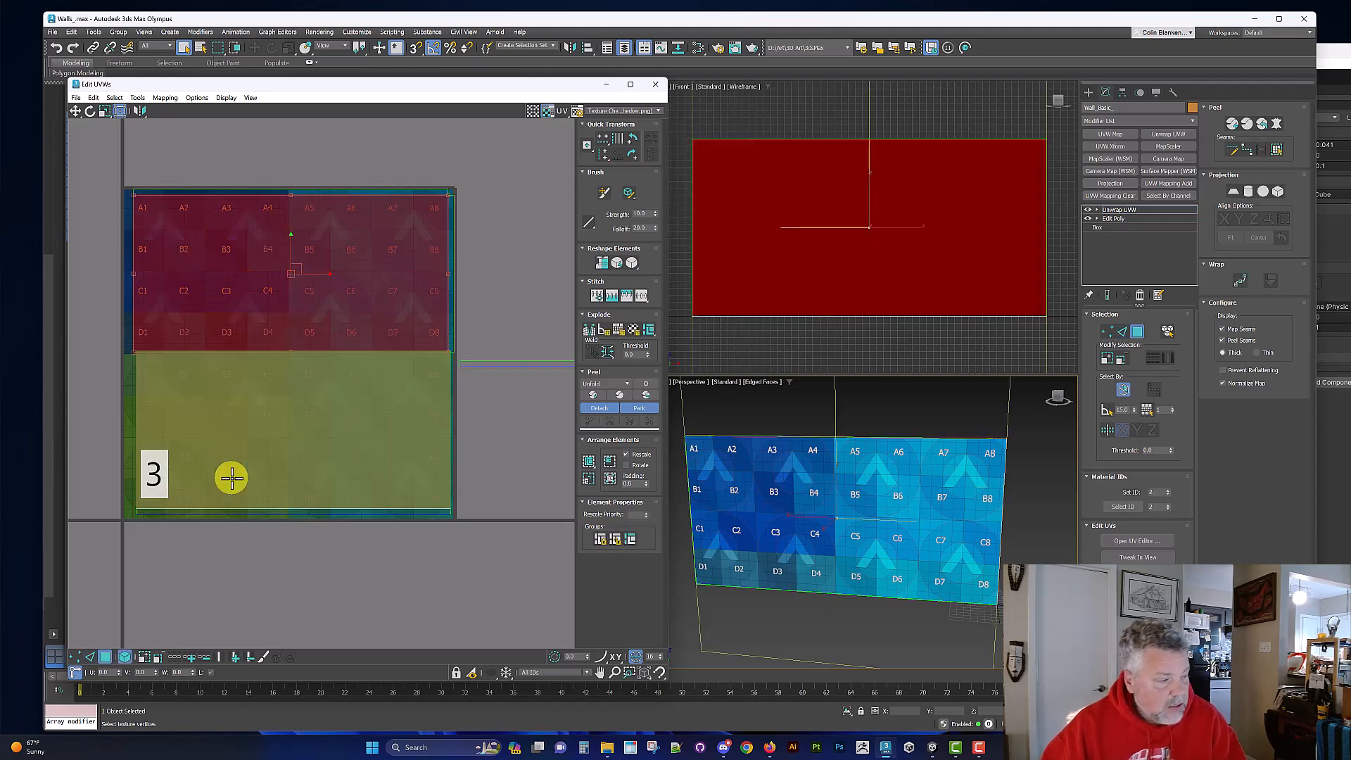
{"action": "left_click", "coordinate": [233, 465]}
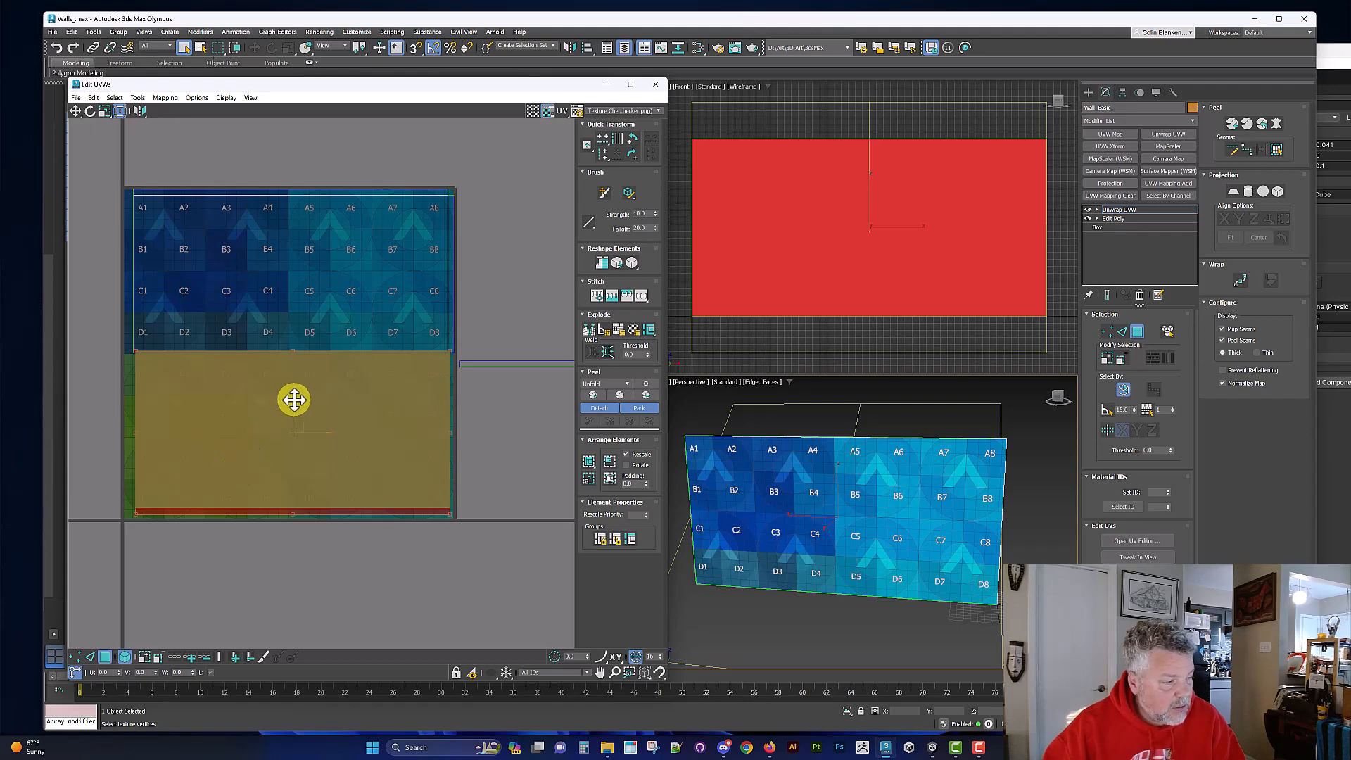
{"action": "left_click", "coordinate": [147, 366]}
{"action": "key", "text": "ctrl+z"}
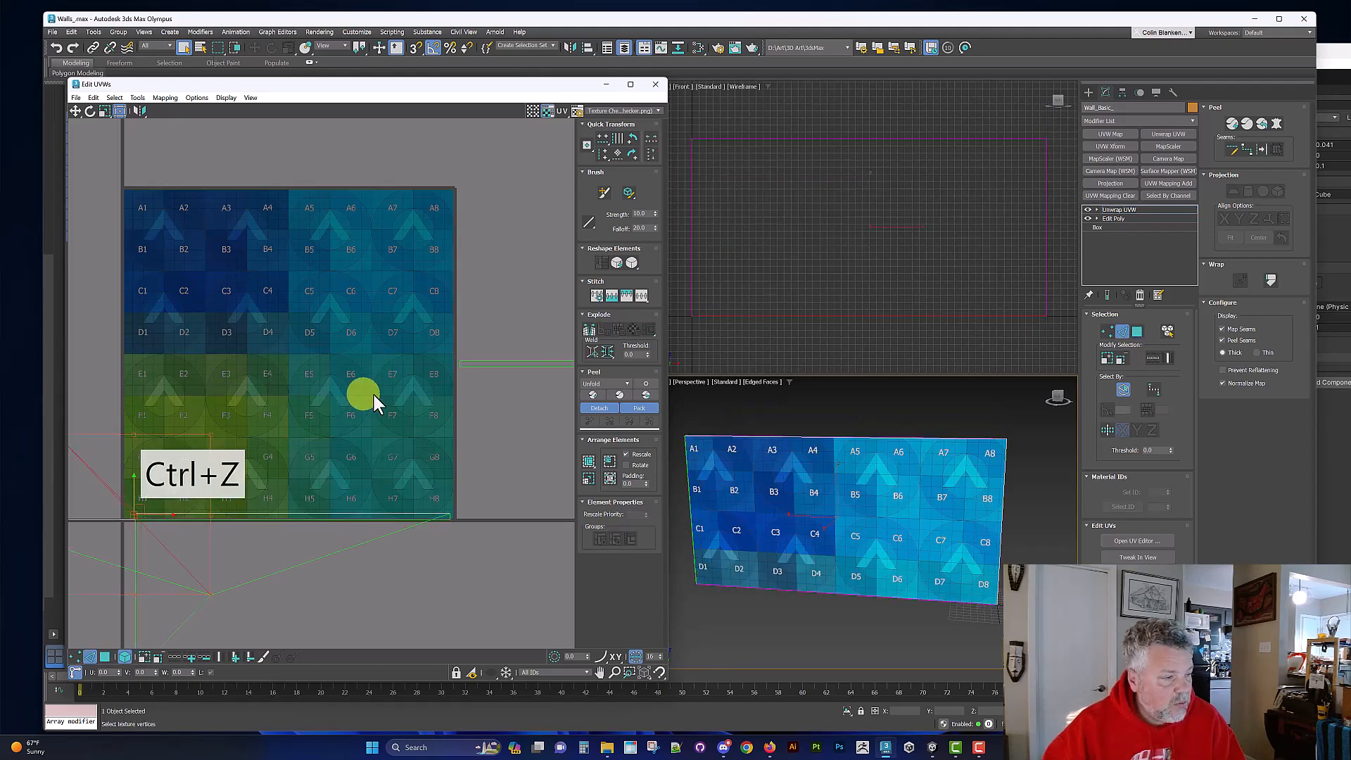
{"action": "scroll", "coordinate": [401, 391], "scroll_direction": "down", "scroll_amount": 2}
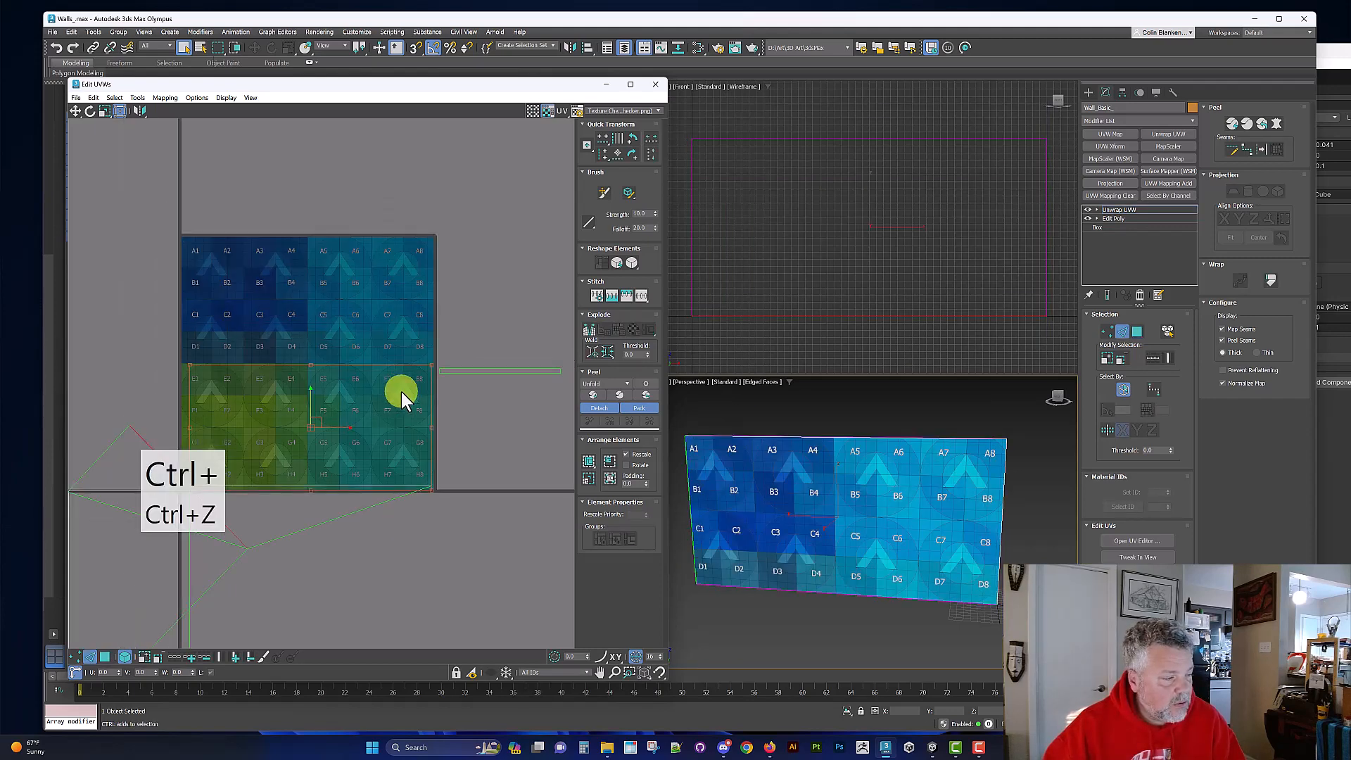
{"action": "key", "text": "ctrl+z"}
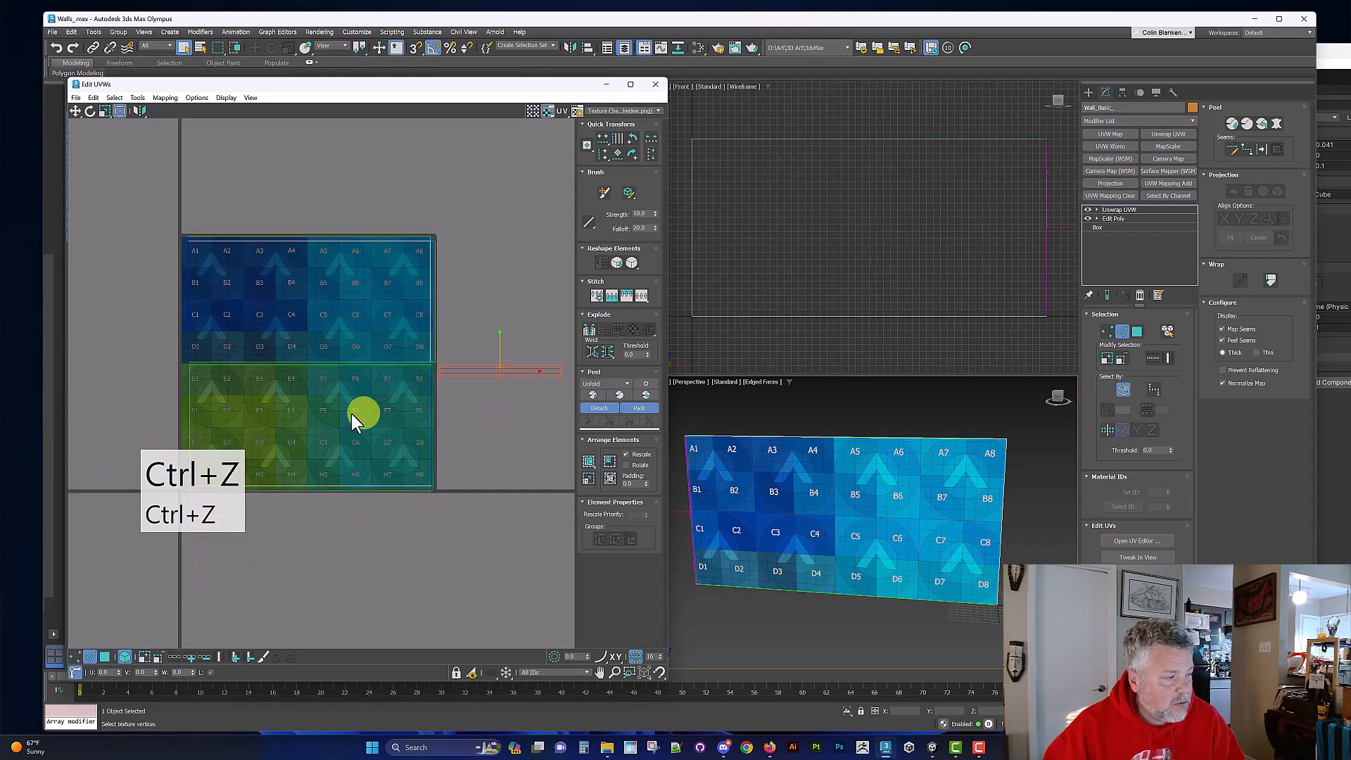
Step: Select only the left edge of the upper large UV shell and stitch the remaining thin side shell onto it
{"action": "scroll", "coordinate": [183, 328], "scroll_direction": "up", "scroll_amount": 2}
{"action": "right_click", "coordinate": [221, 301]}
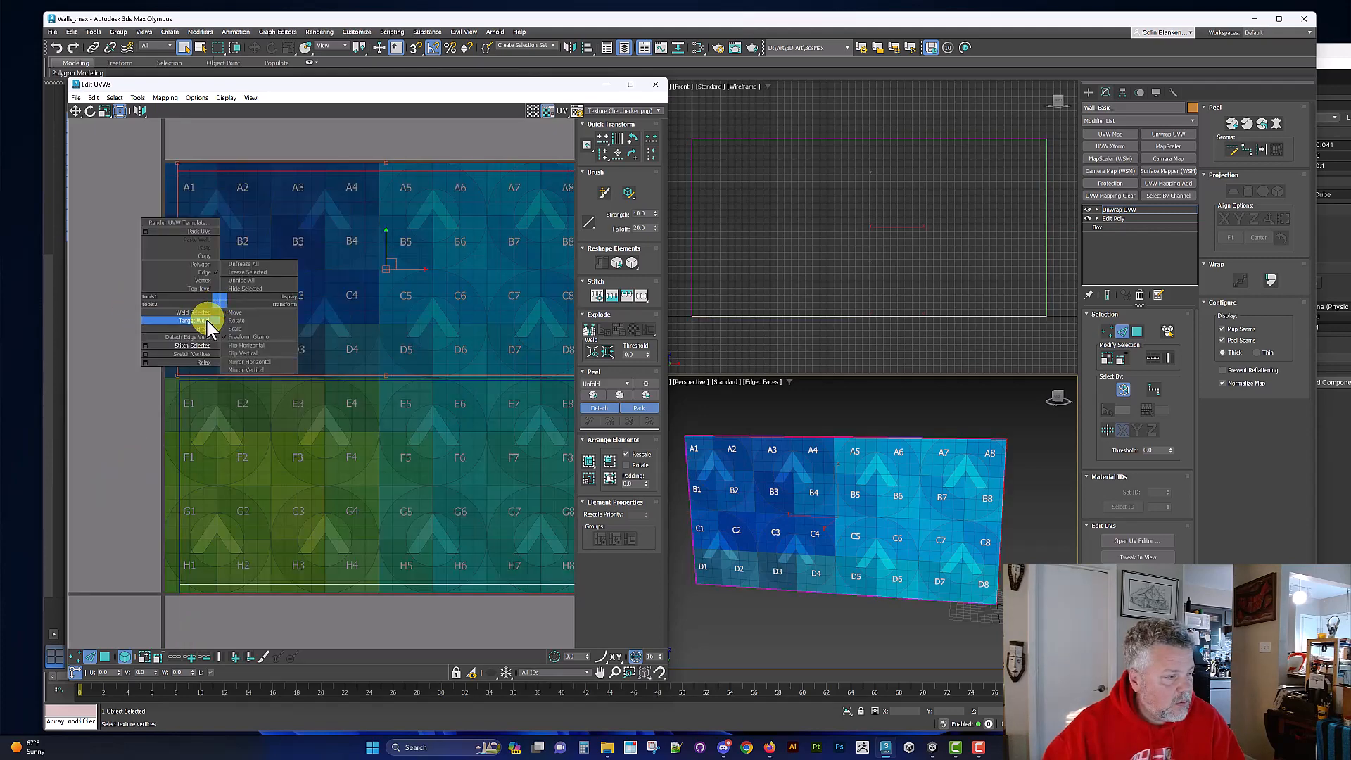
{"action": "left_click", "coordinate": [206, 315]}
{"action": "key", "text": "4"}
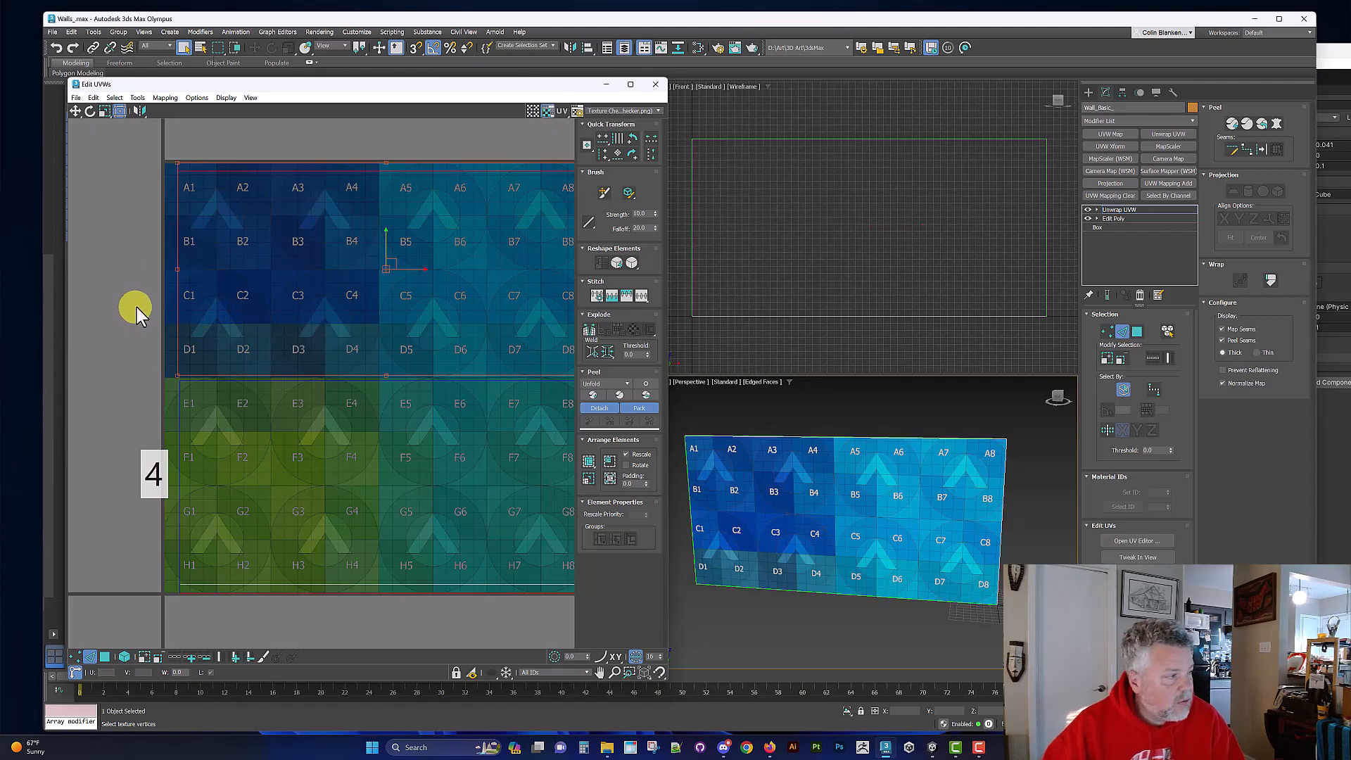
{"action": "left_click_drag", "start_coordinate": [152, 285], "coordinate": [224, 295]}
{"action": "right_click", "coordinate": [224, 296]}
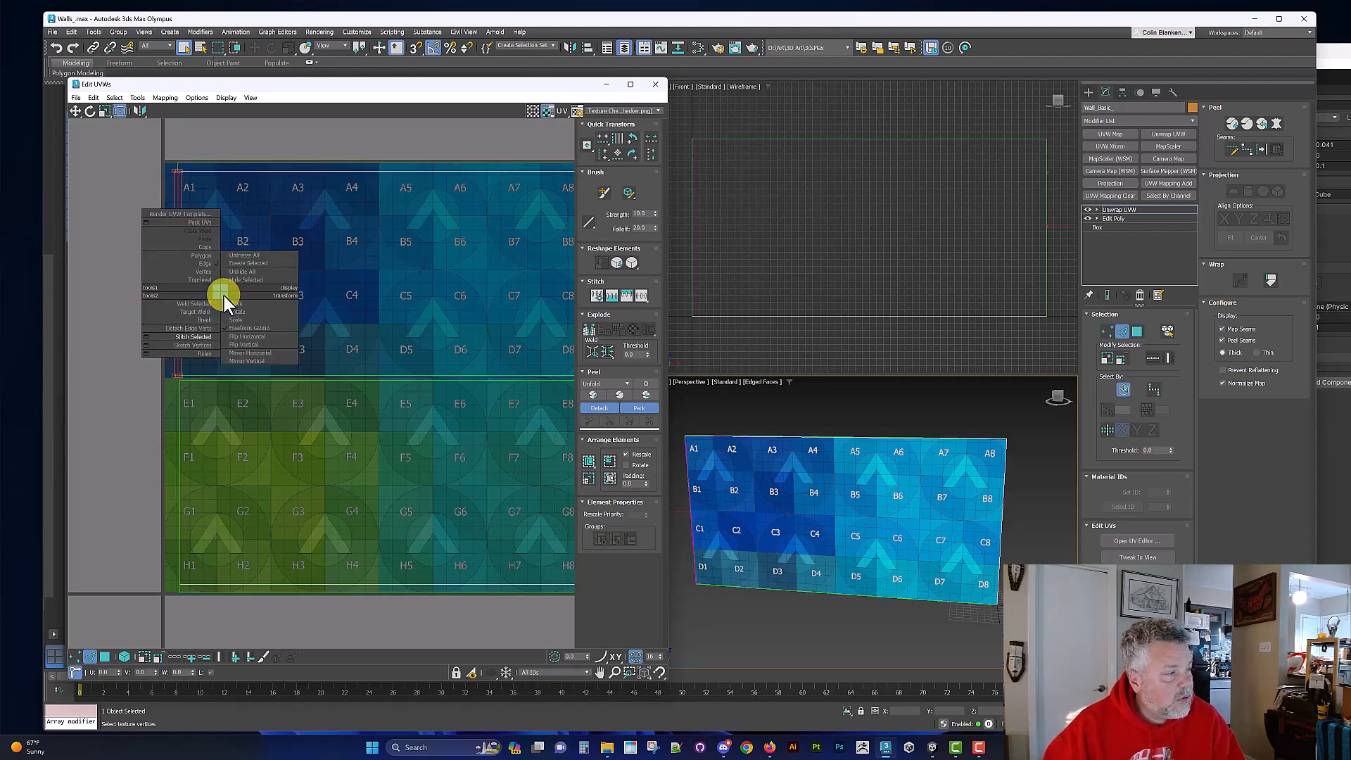
{"action": "left_click", "coordinate": [190, 328]}
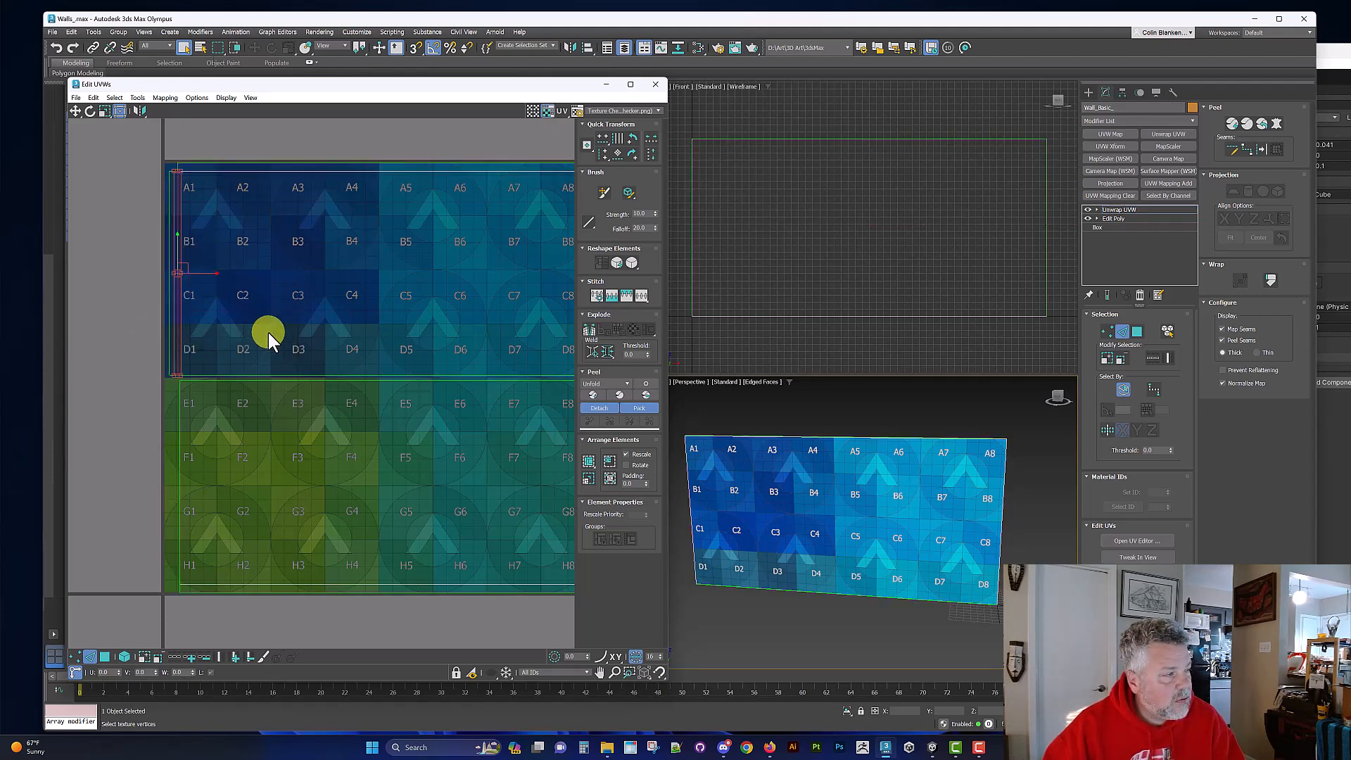
{"action": "scroll", "coordinate": [268, 332], "scroll_direction": "down", "scroll_amount": 5}
{"action": "scroll", "coordinate": [293, 322], "scroll_direction": "up", "scroll_amount": 2}
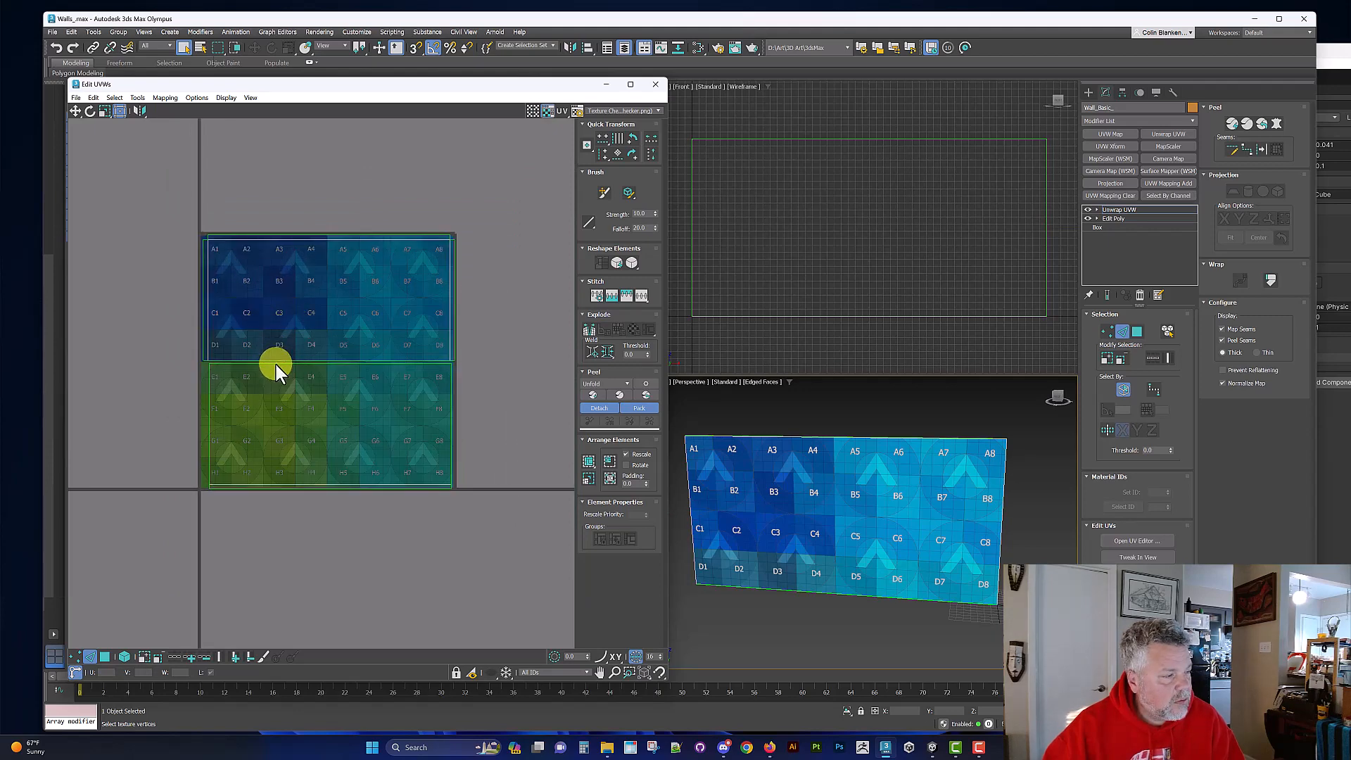
{"action": "scroll", "coordinate": [252, 372], "scroll_direction": "down", "scroll_amount": 2}
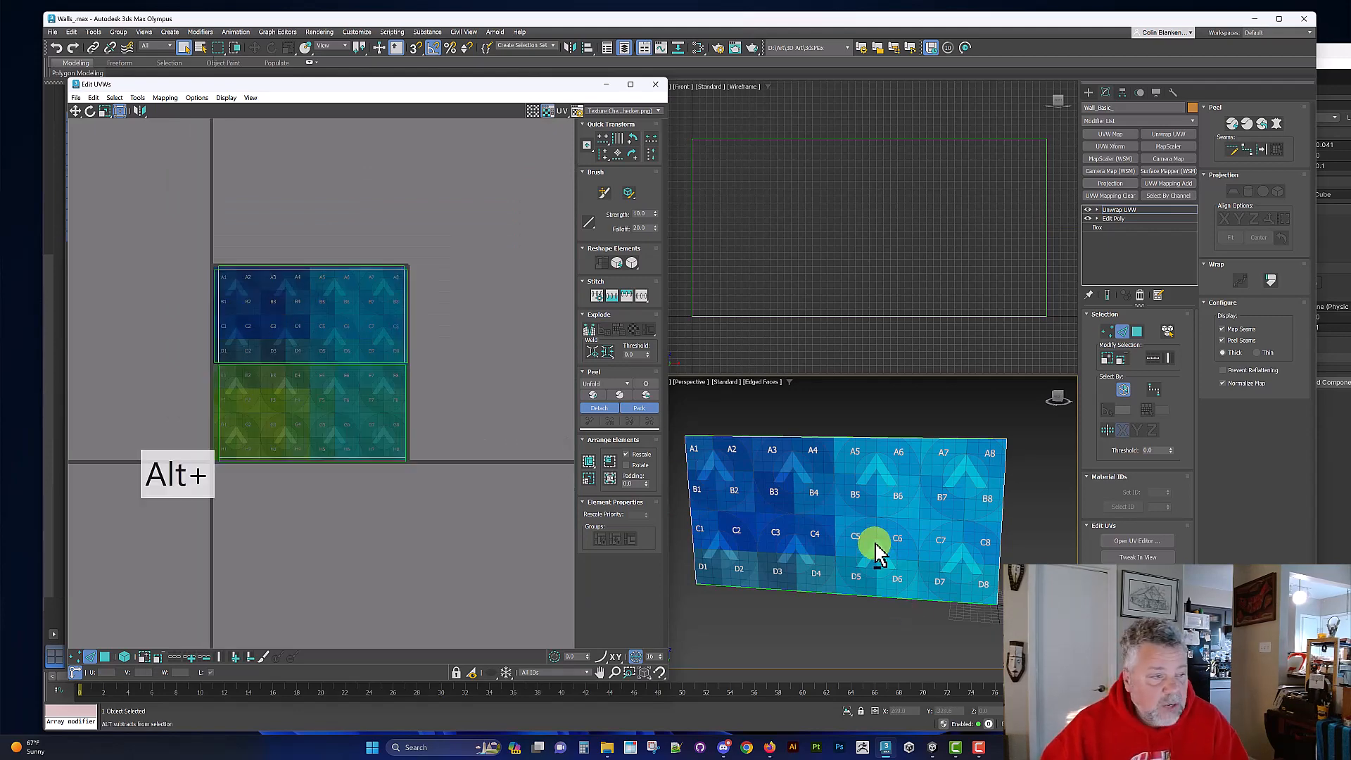
Step: Collapse the wall's modifier stack from Unwrap UVW down into an Editable Poly and save the scene
{"action": "left_click", "coordinate": [1117, 218]}
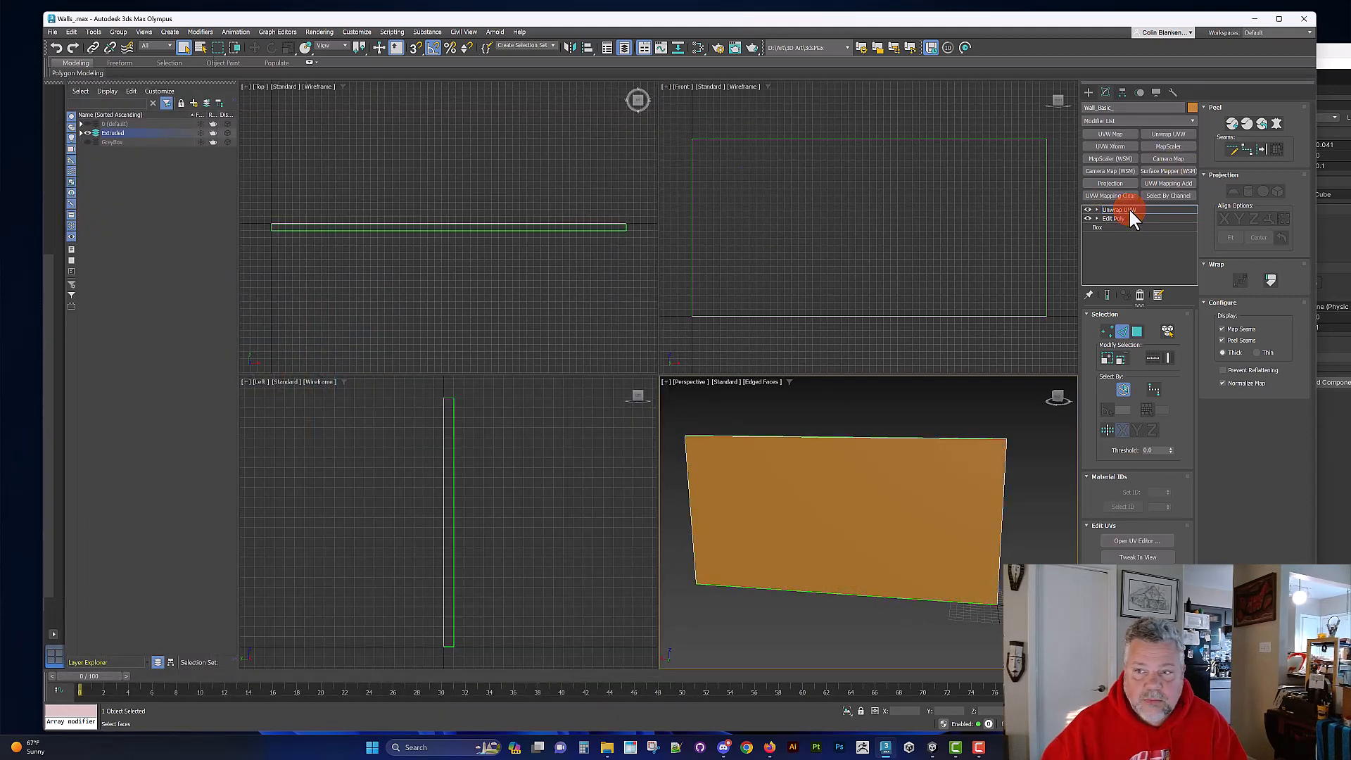
{"action": "right_click", "coordinate": [1128, 208]}
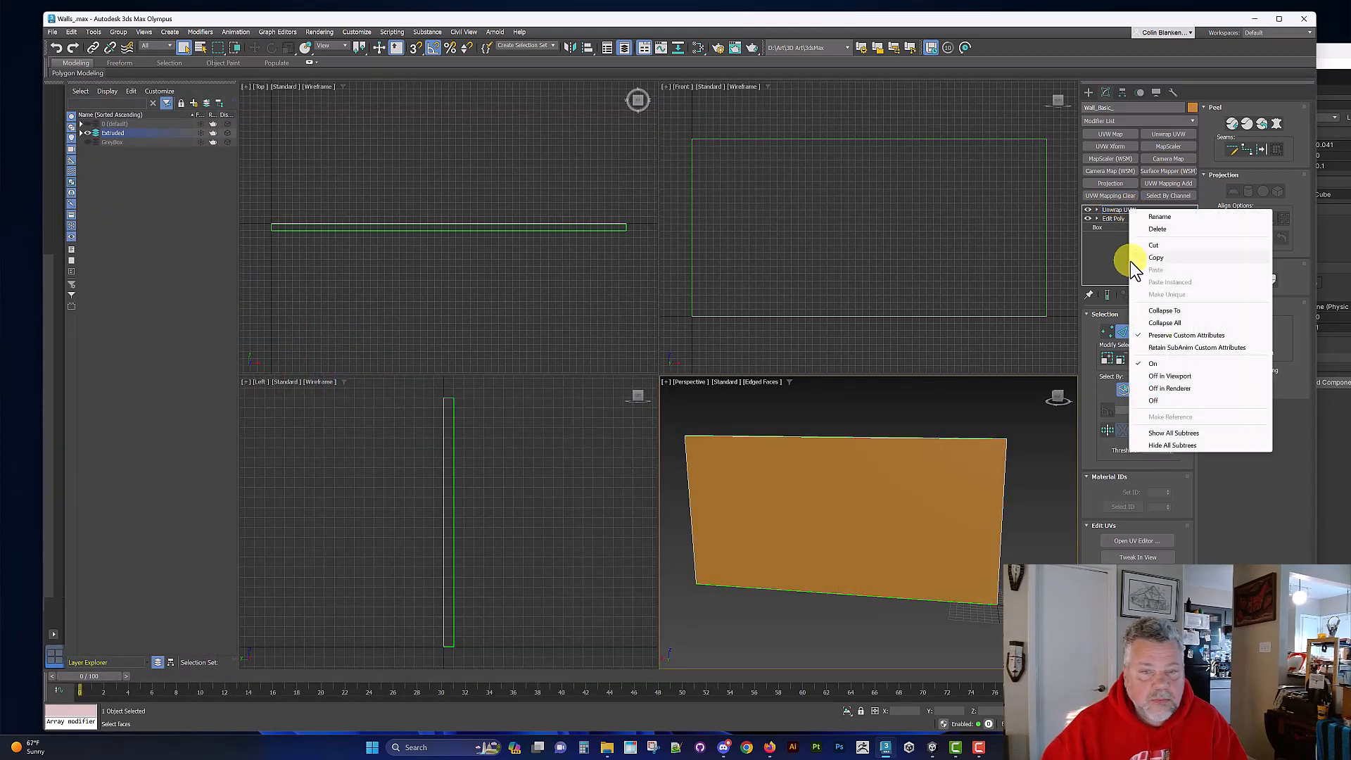
{"action": "left_click", "coordinate": [1182, 311]}
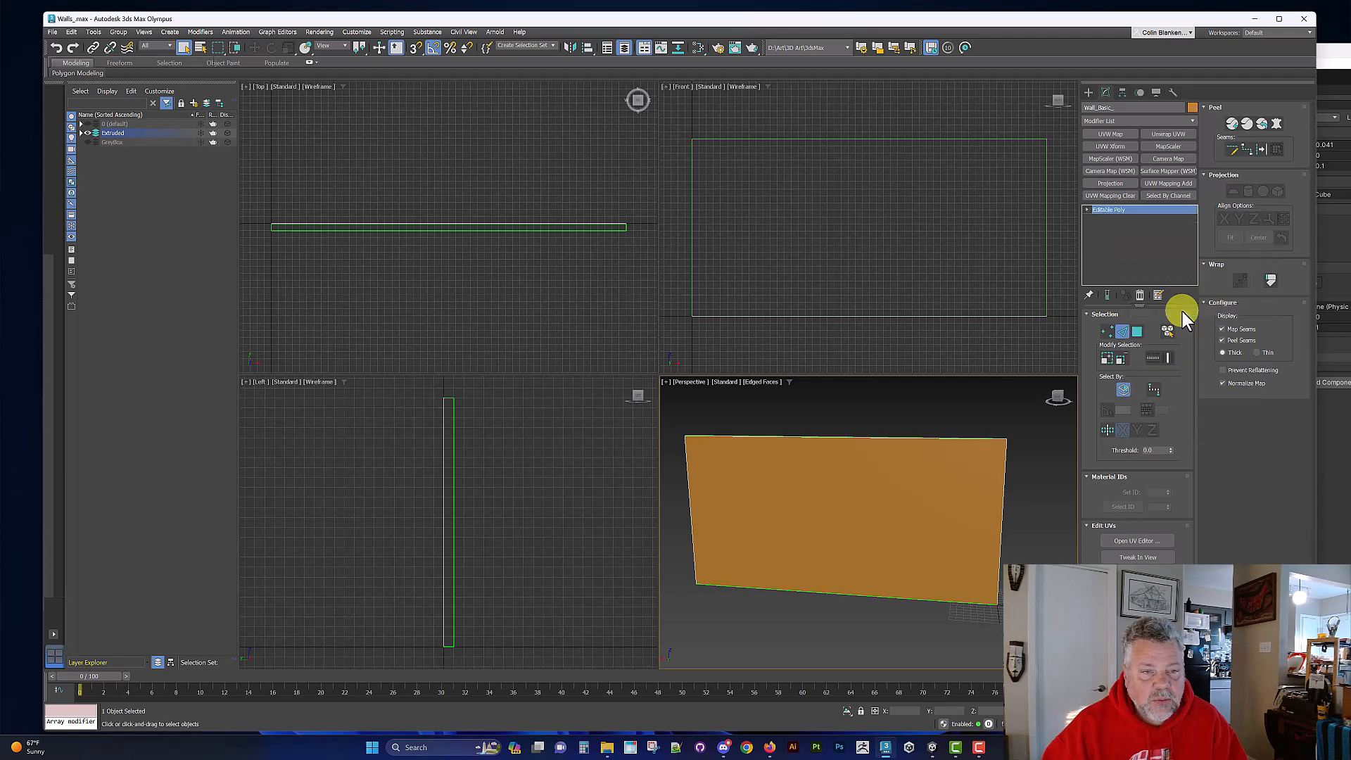
{"action": "left_click", "coordinate": [57, 33]}
{"action": "left_click", "coordinate": [60, 118]}
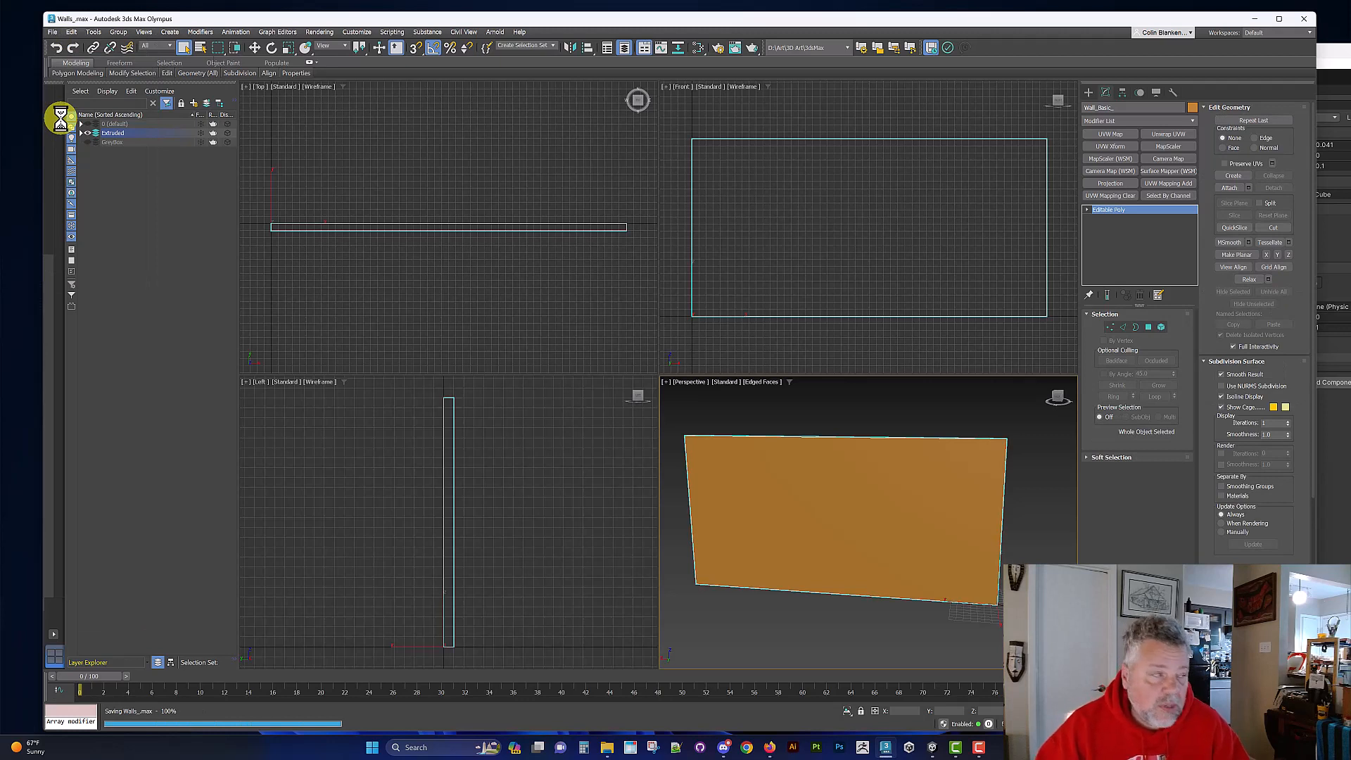
Step: Export the selected wall as an FBX named Wall_Basic_ into the StoneBuilding export folder, keeping the current export settings
{"action": "left_click", "coordinate": [51, 33]}
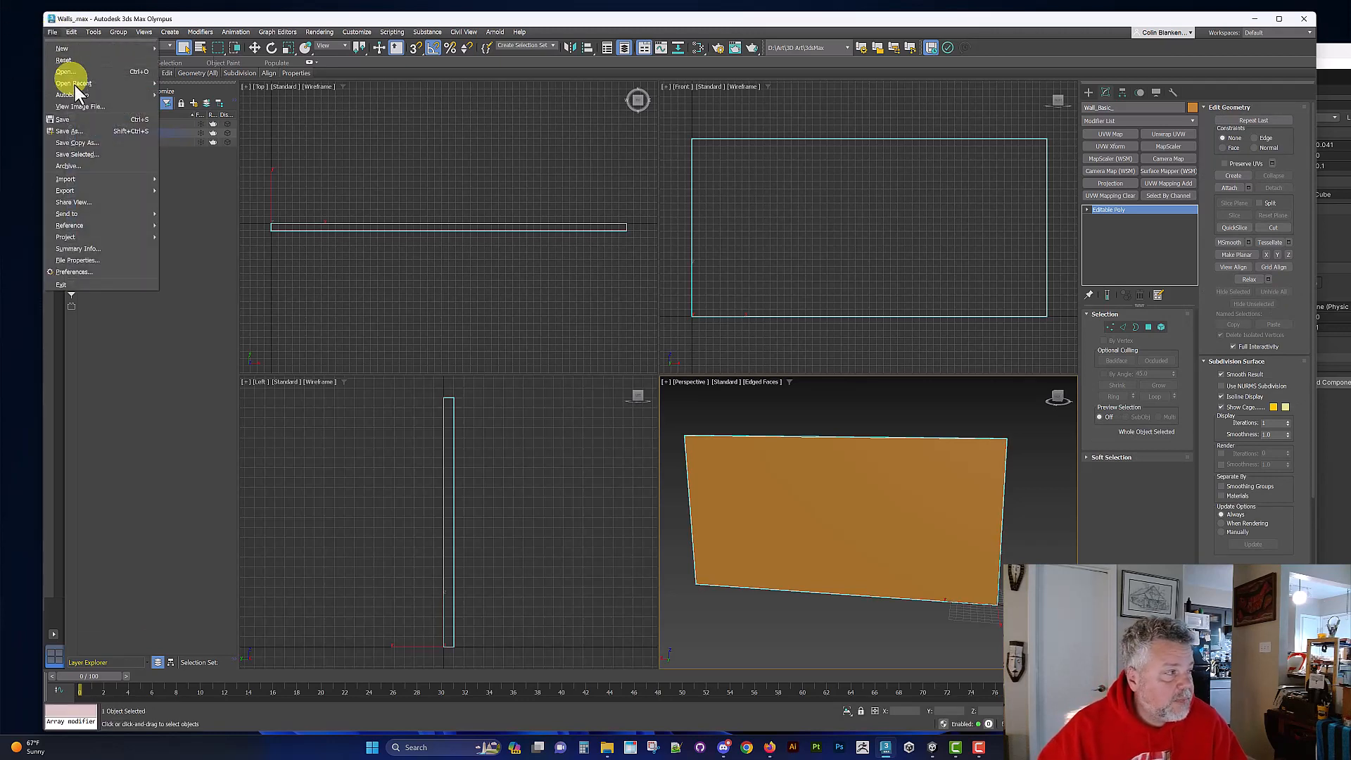
{"action": "mouse_move", "coordinate": [97, 189]}
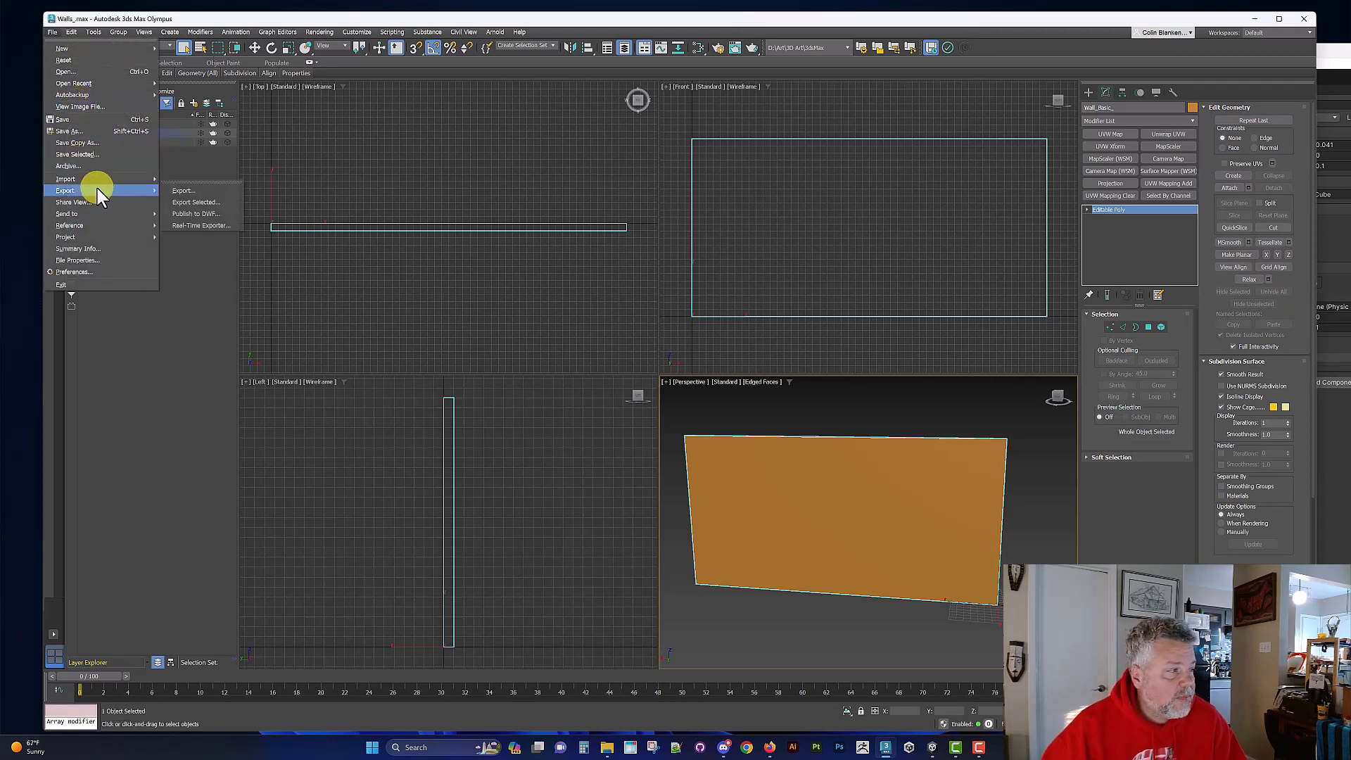
{"action": "left_click", "coordinate": [200, 203]}
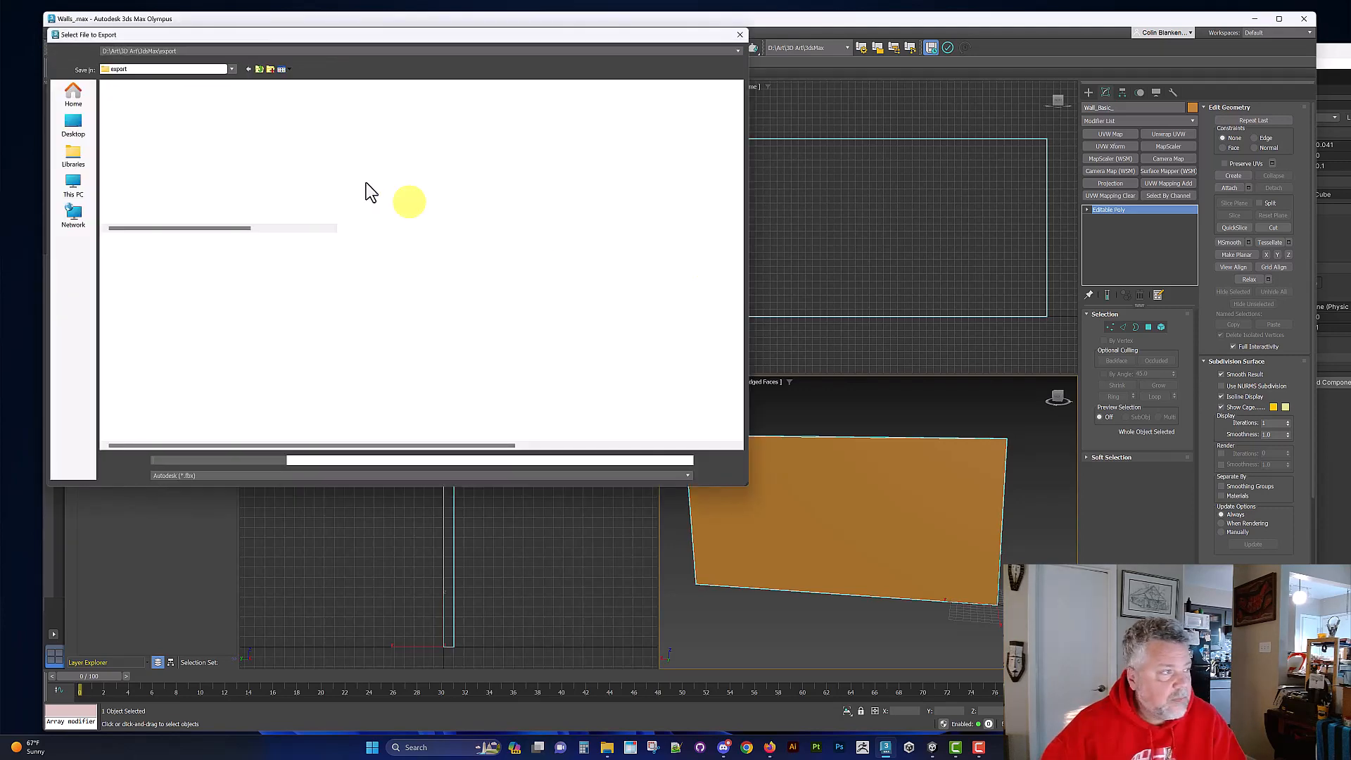
{"action": "left_click_drag", "start_coordinate": [316, 37], "coordinate": [439, 149]}
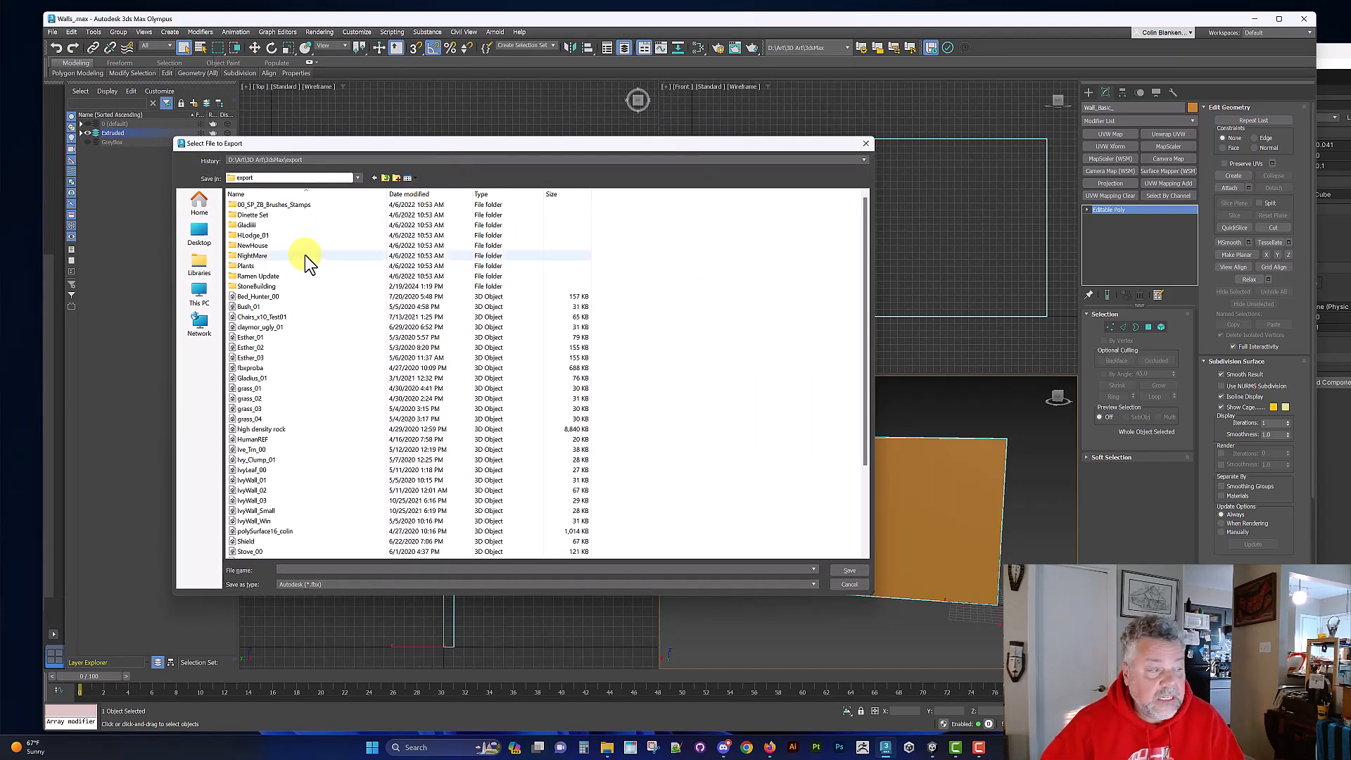
{"action": "double_click", "coordinate": [267, 286]}
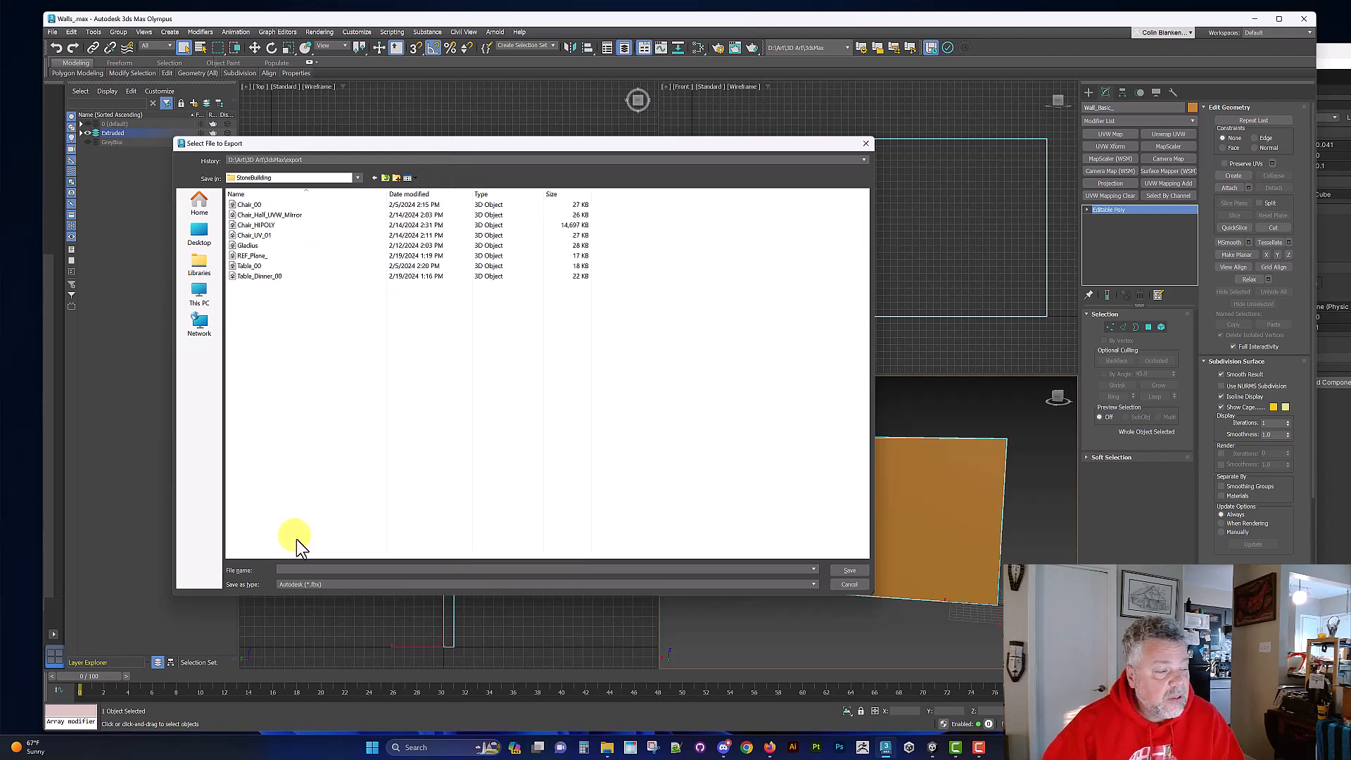
{"action": "type", "text": "W"}
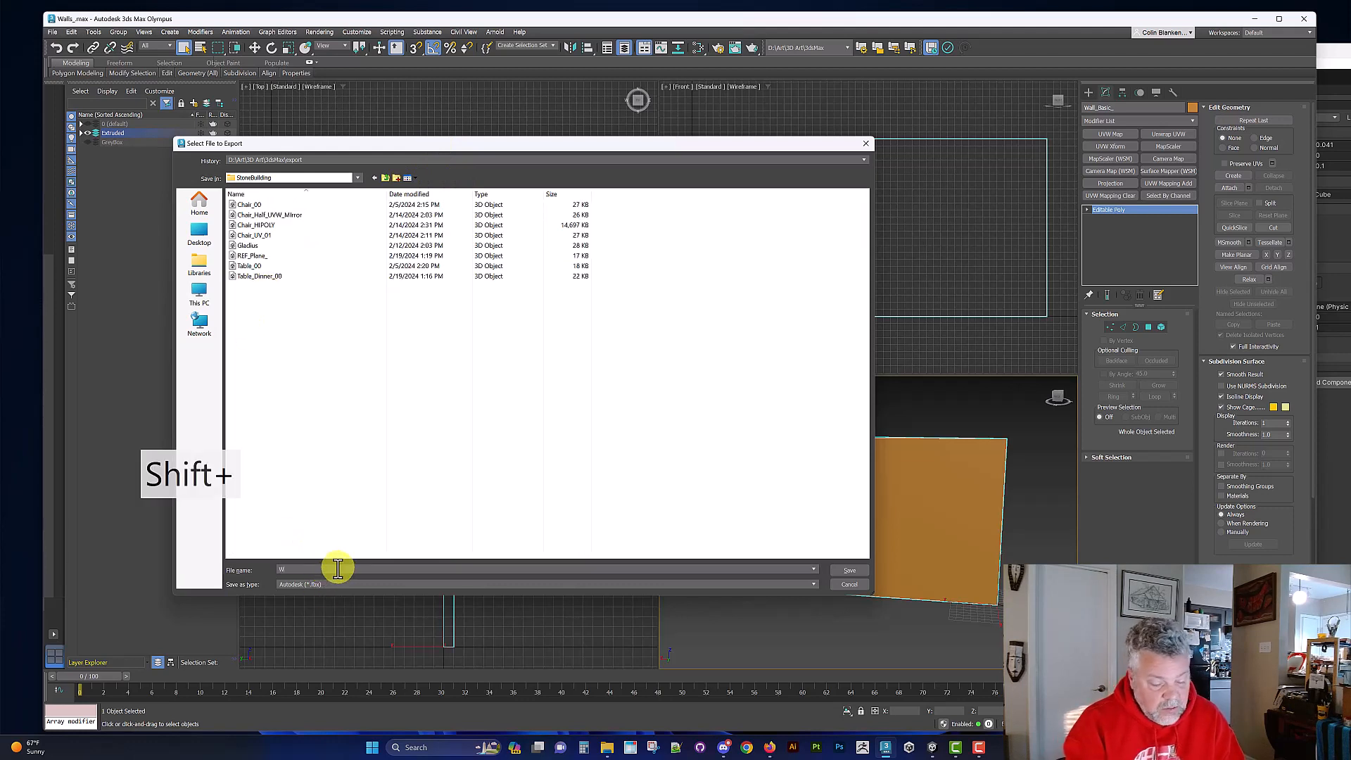
{"action": "type", "text": "all_Basic_"}
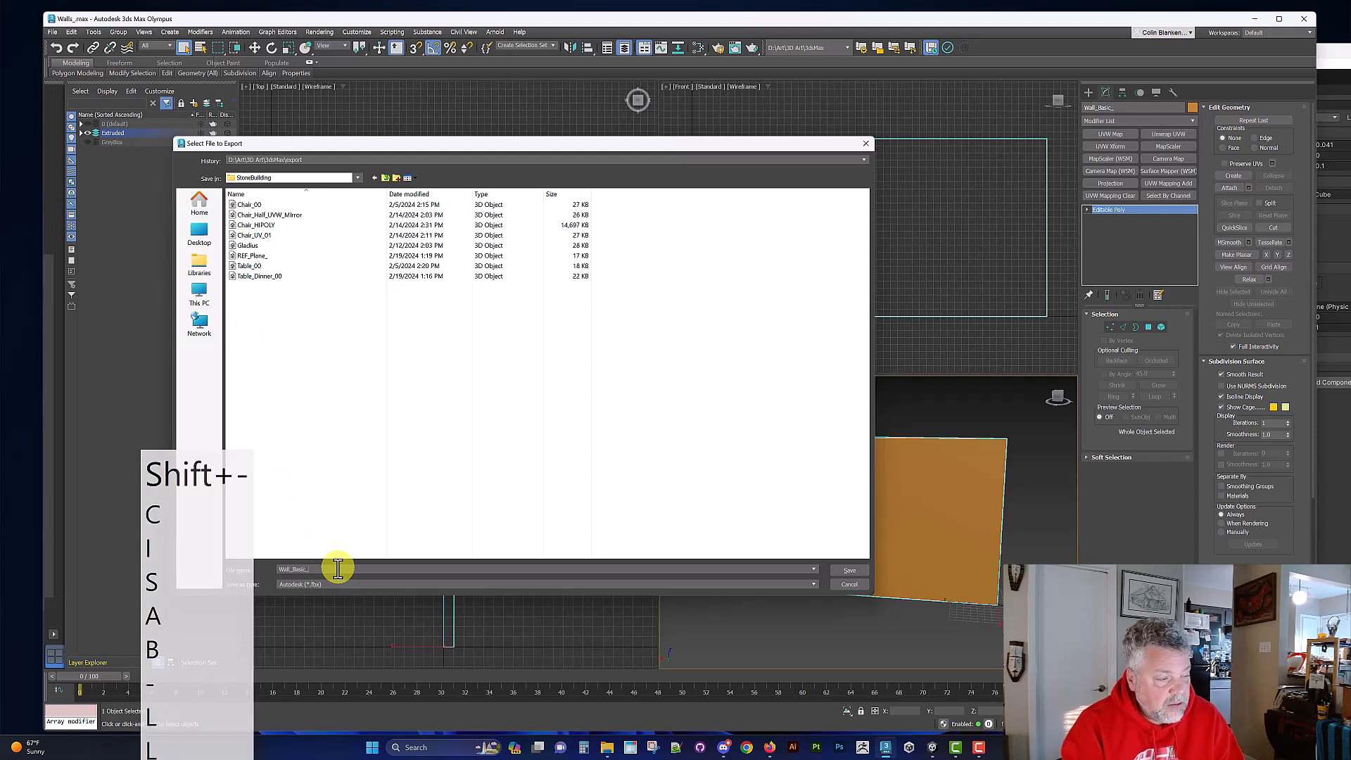
{"action": "key", "text": "Return"}
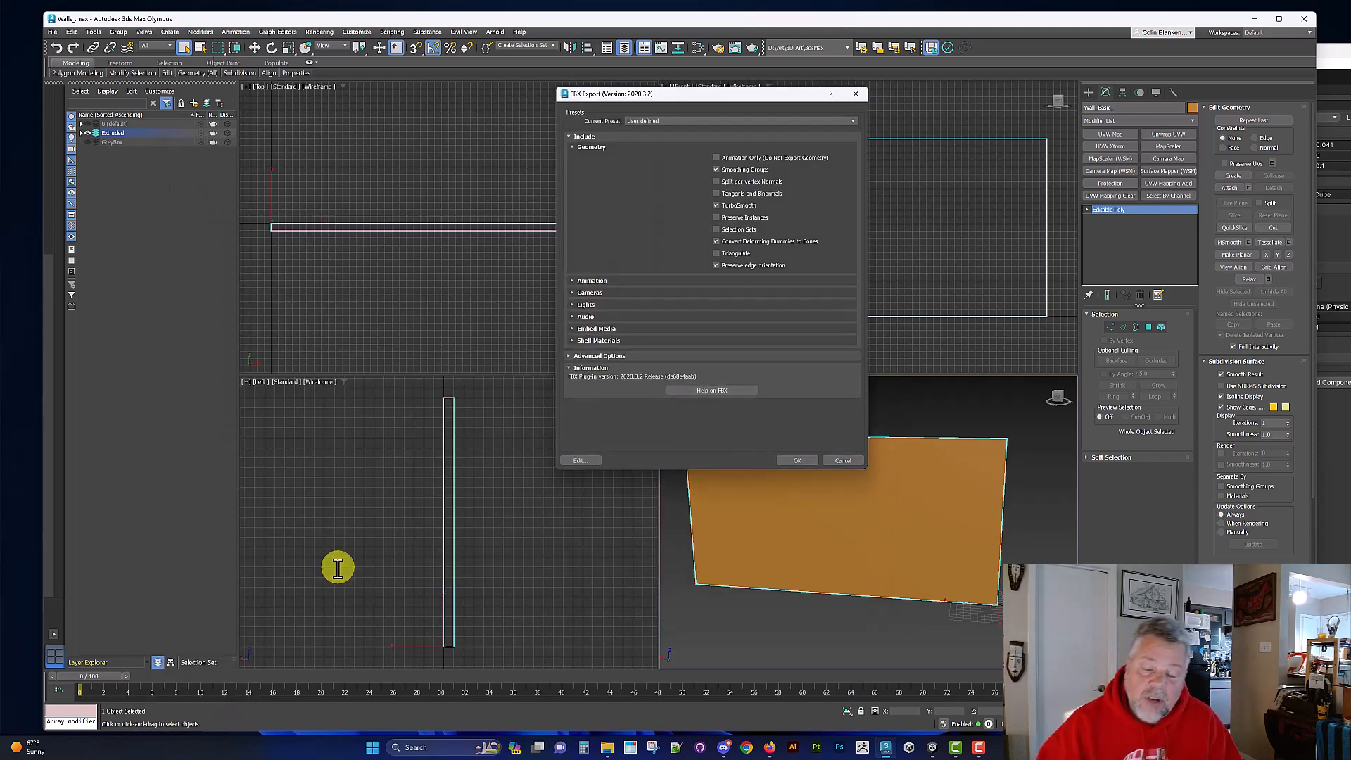
{"action": "left_click", "coordinate": [804, 460]}
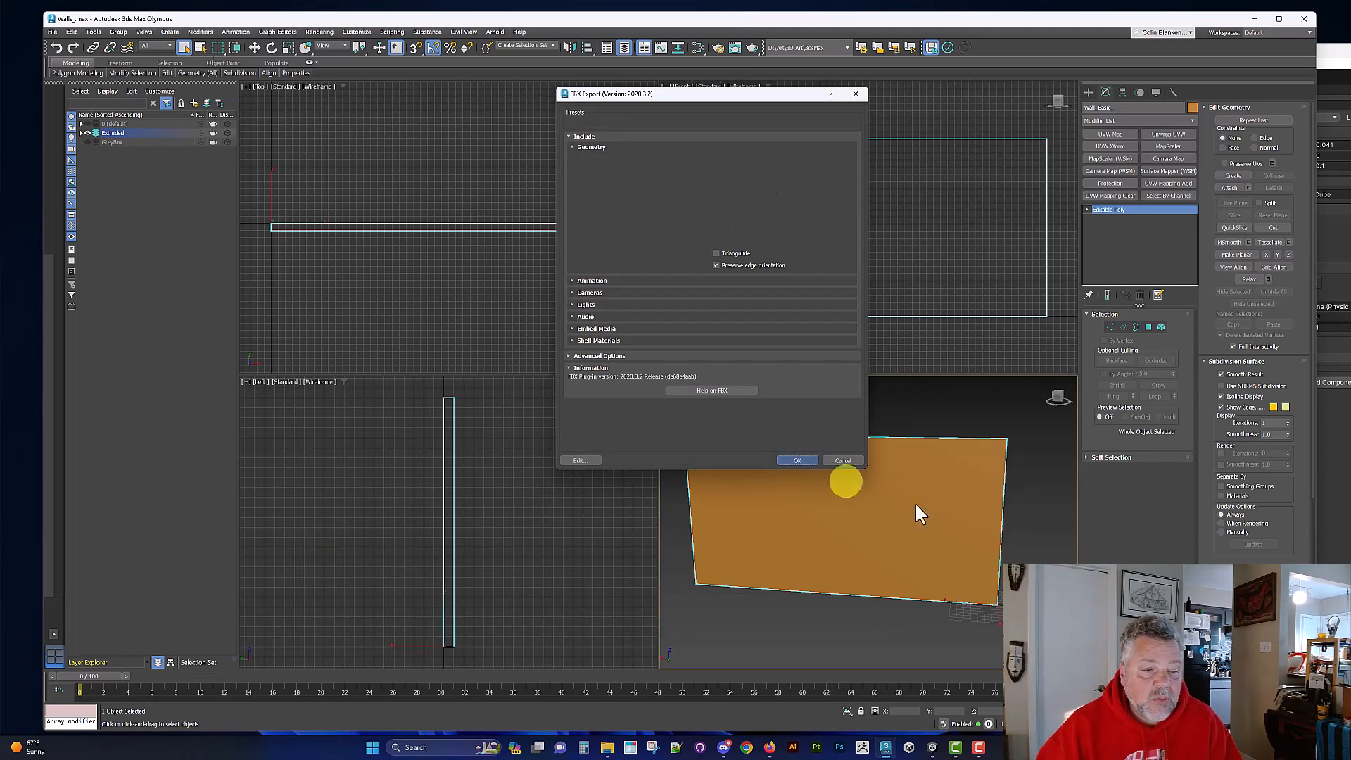
Step: Switch to Unity and import Wall_Basic_ from the 3dsMax export/StoneBuilding folder into SandStone City's Models folder
{"action": "left_click", "coordinate": [1332, 633]}
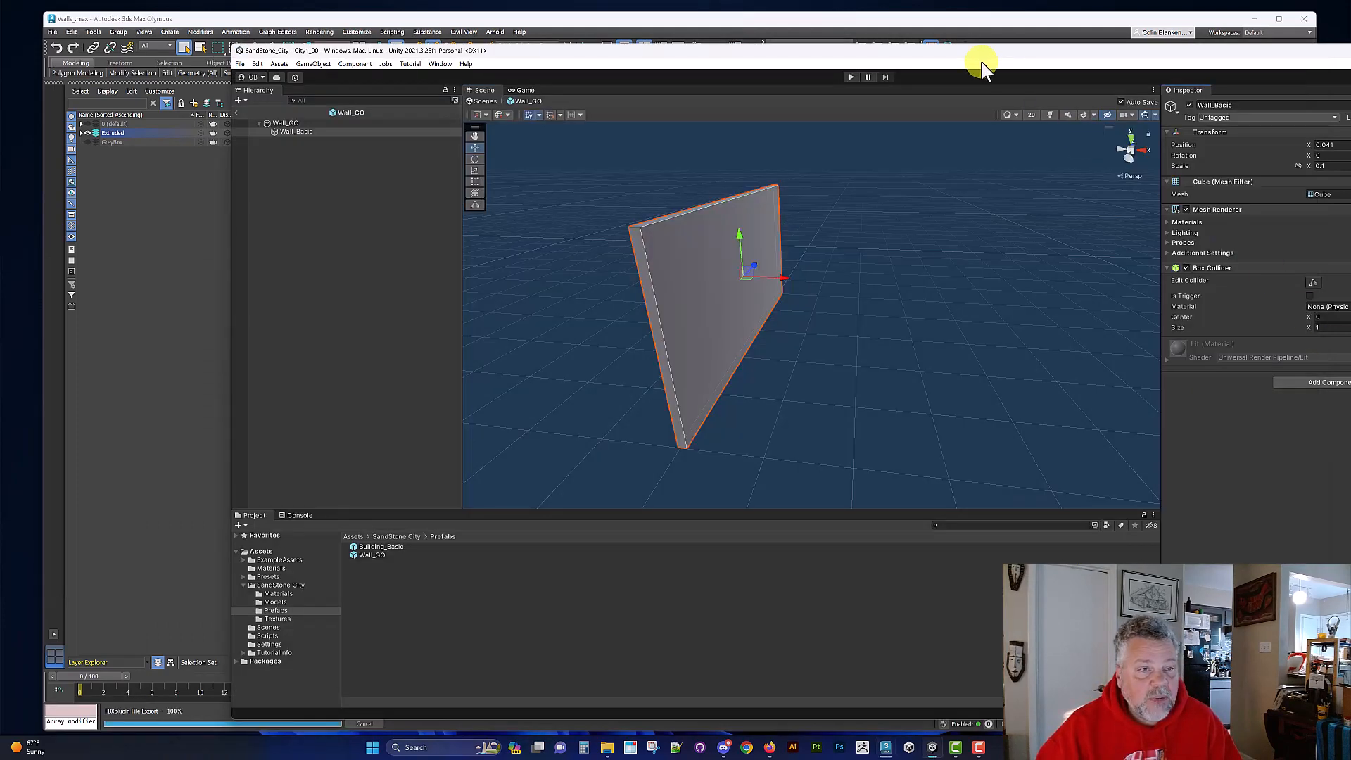
{"action": "left_click_drag", "start_coordinate": [972, 52], "coordinate": [768, 41]}
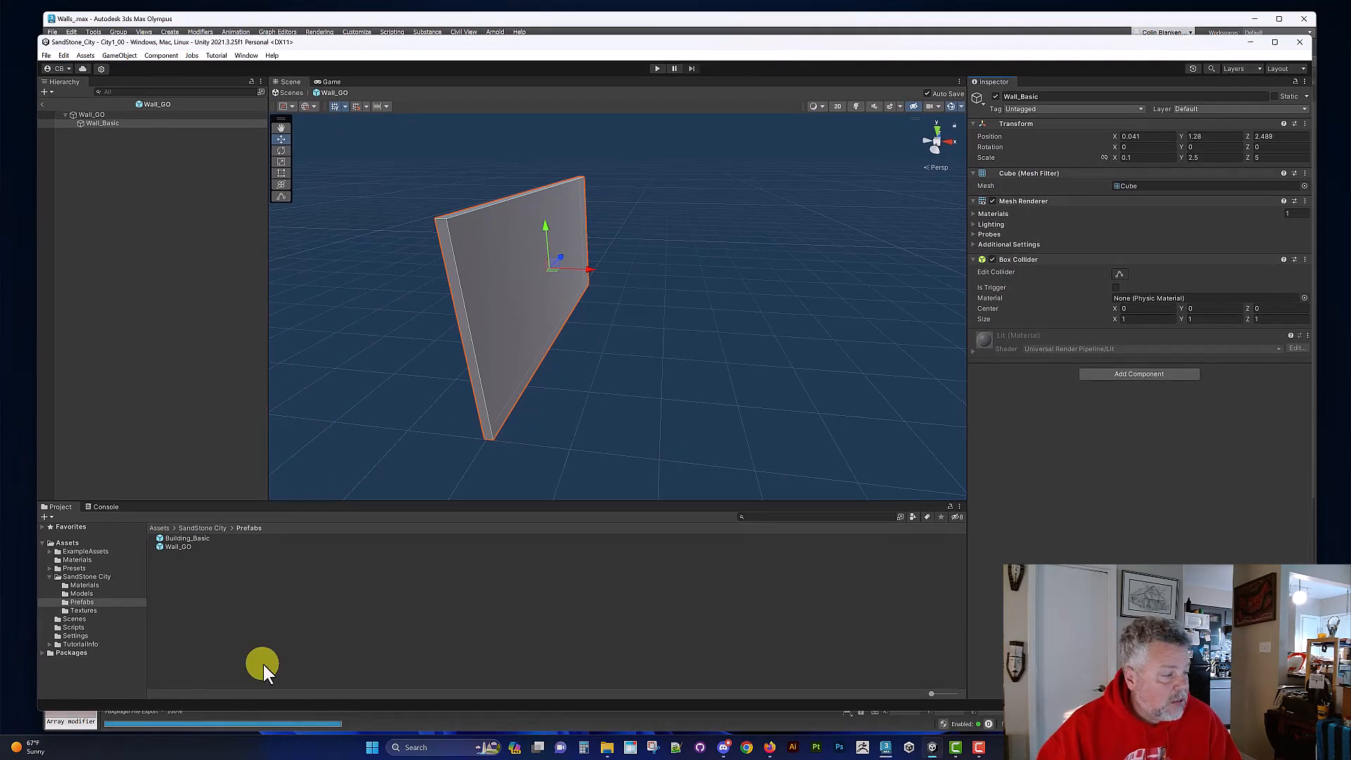
{"action": "left_click", "coordinate": [80, 593]}
{"action": "right_click", "coordinate": [290, 597]}
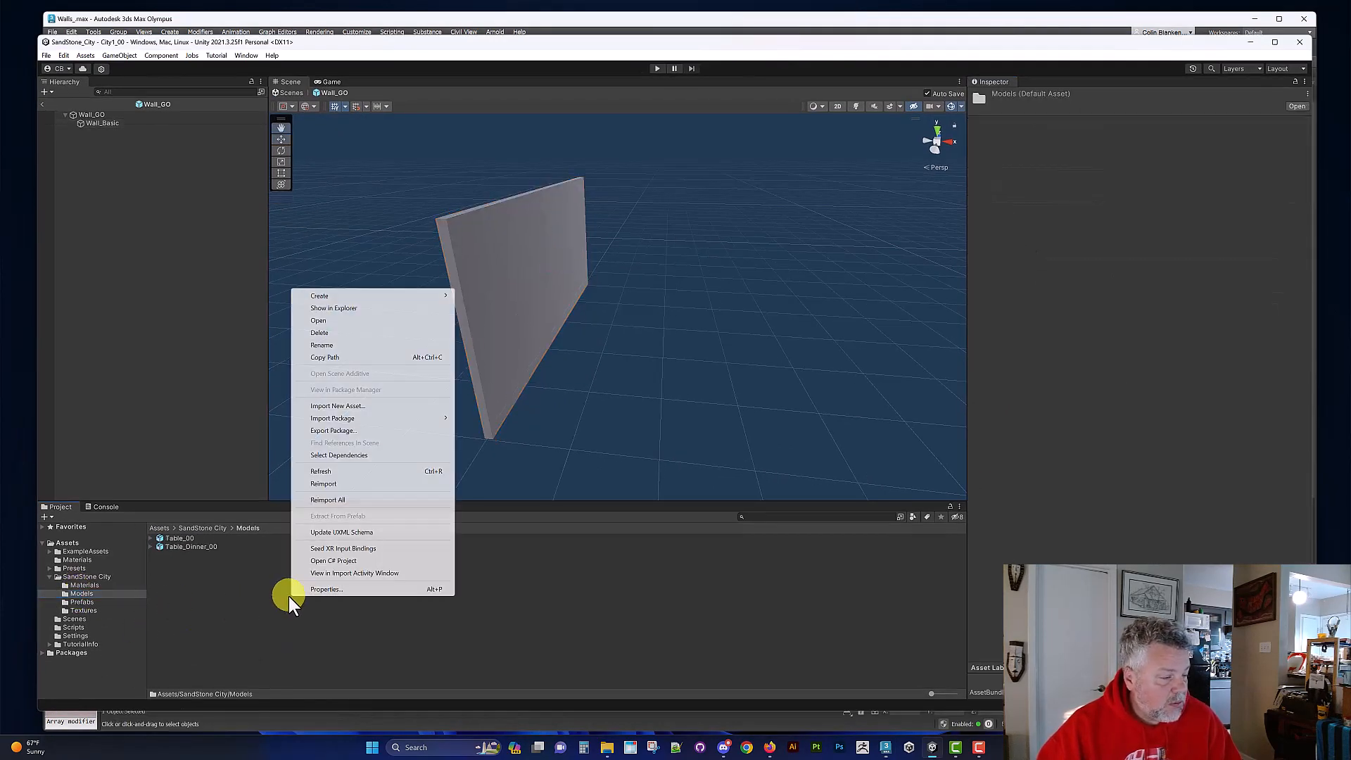
{"action": "left_click", "coordinate": [352, 406]}
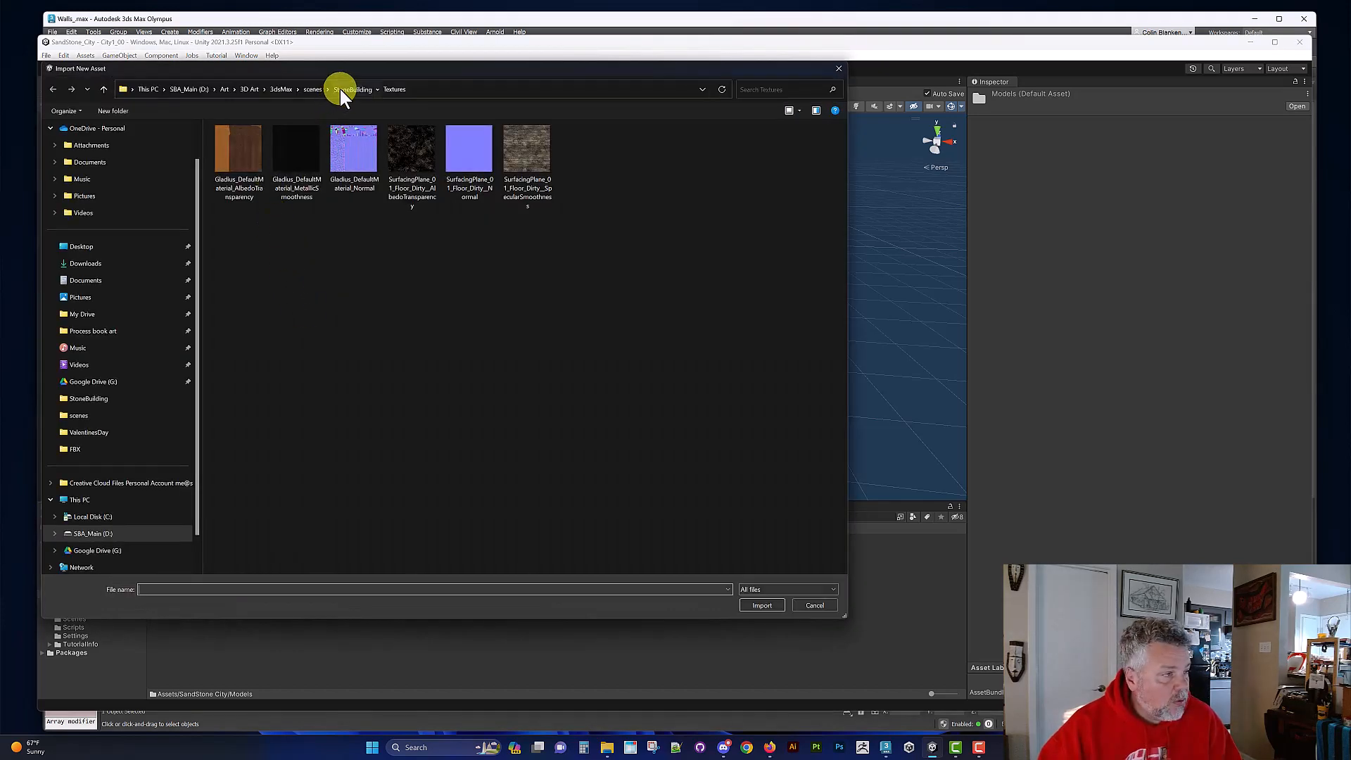
{"action": "left_click", "coordinate": [340, 89]}
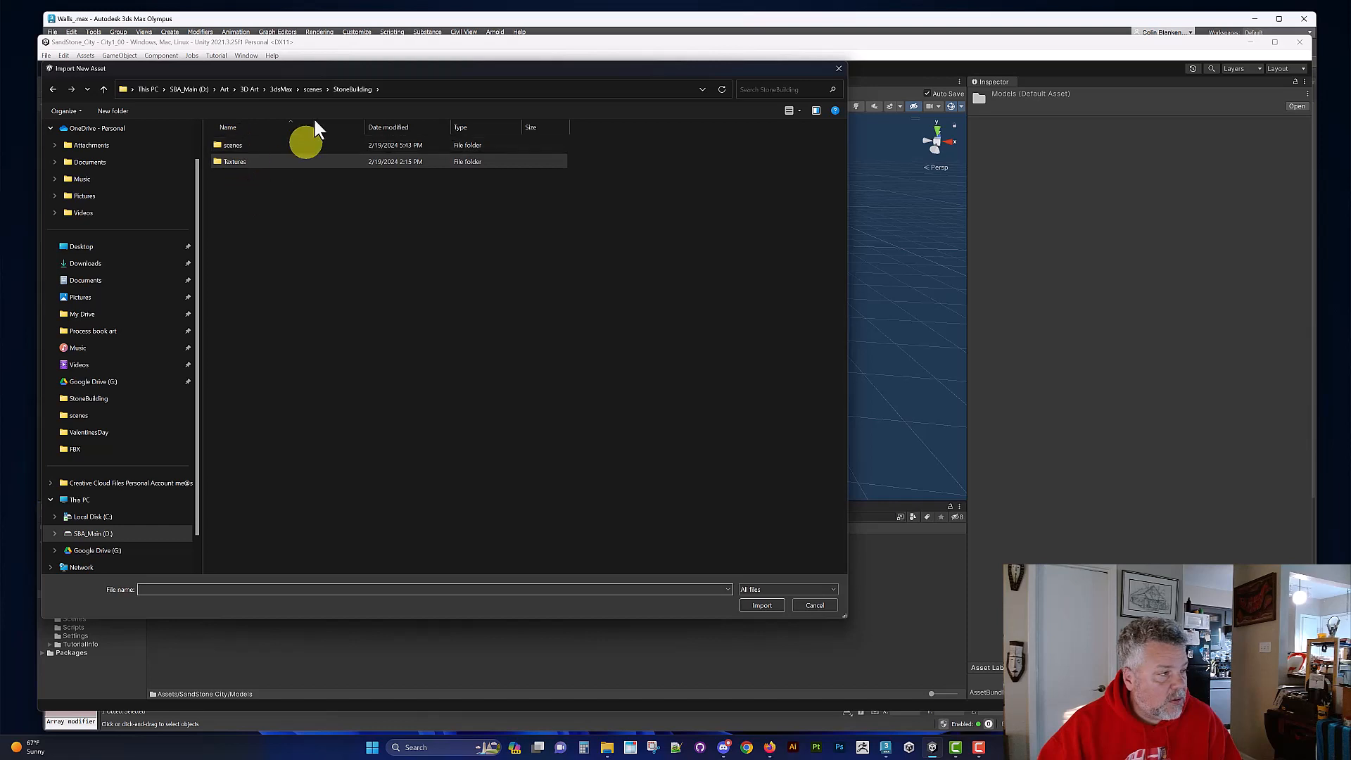
{"action": "left_click", "coordinate": [278, 91]}
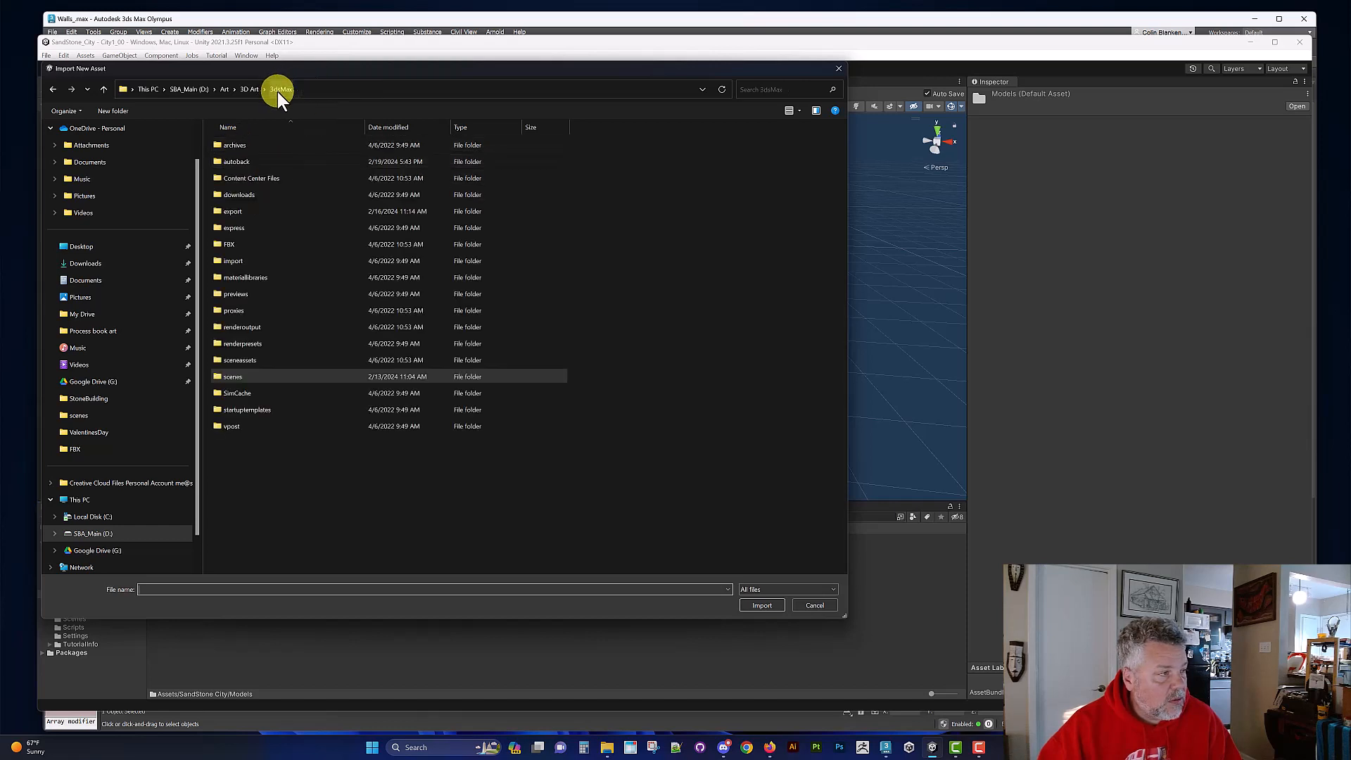
{"action": "double_click", "coordinate": [232, 213]}
{"action": "double_click", "coordinate": [227, 277]}
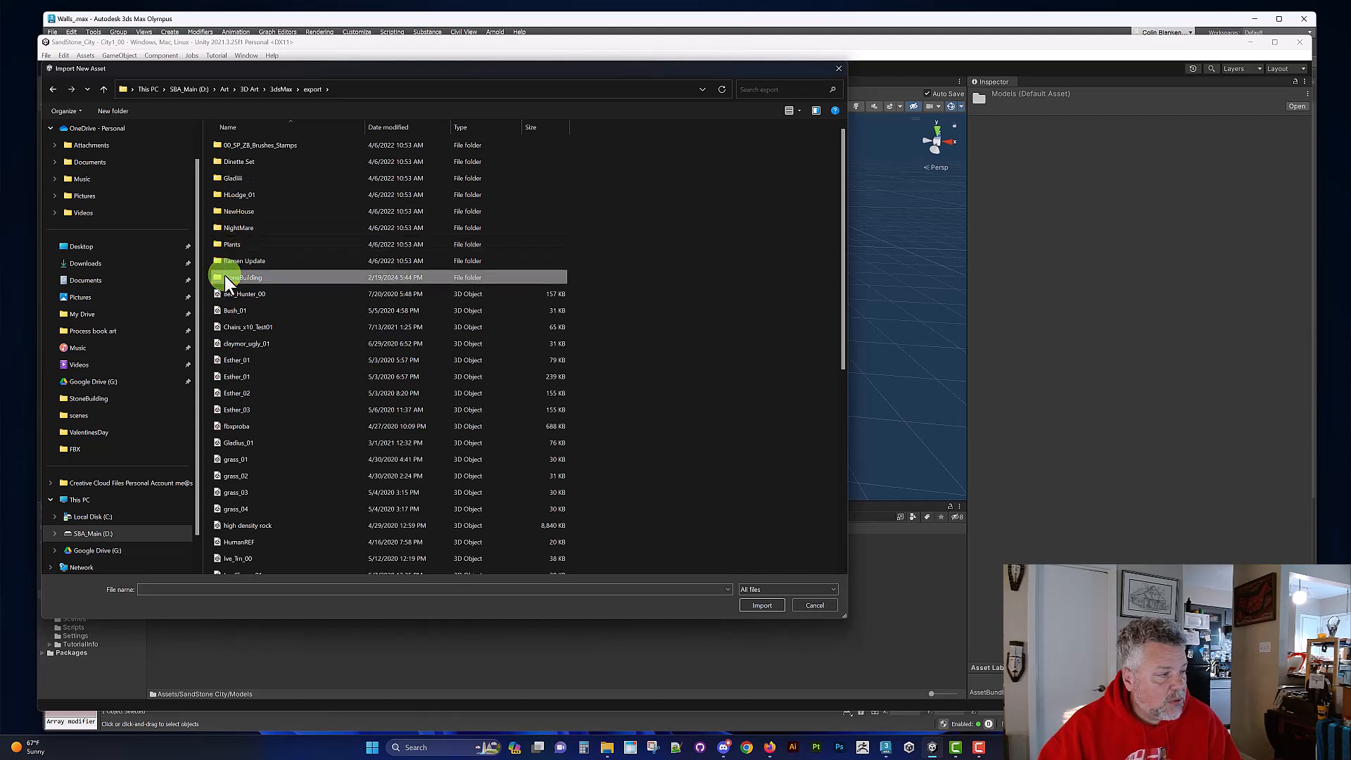
{"action": "left_click", "coordinate": [239, 277]}
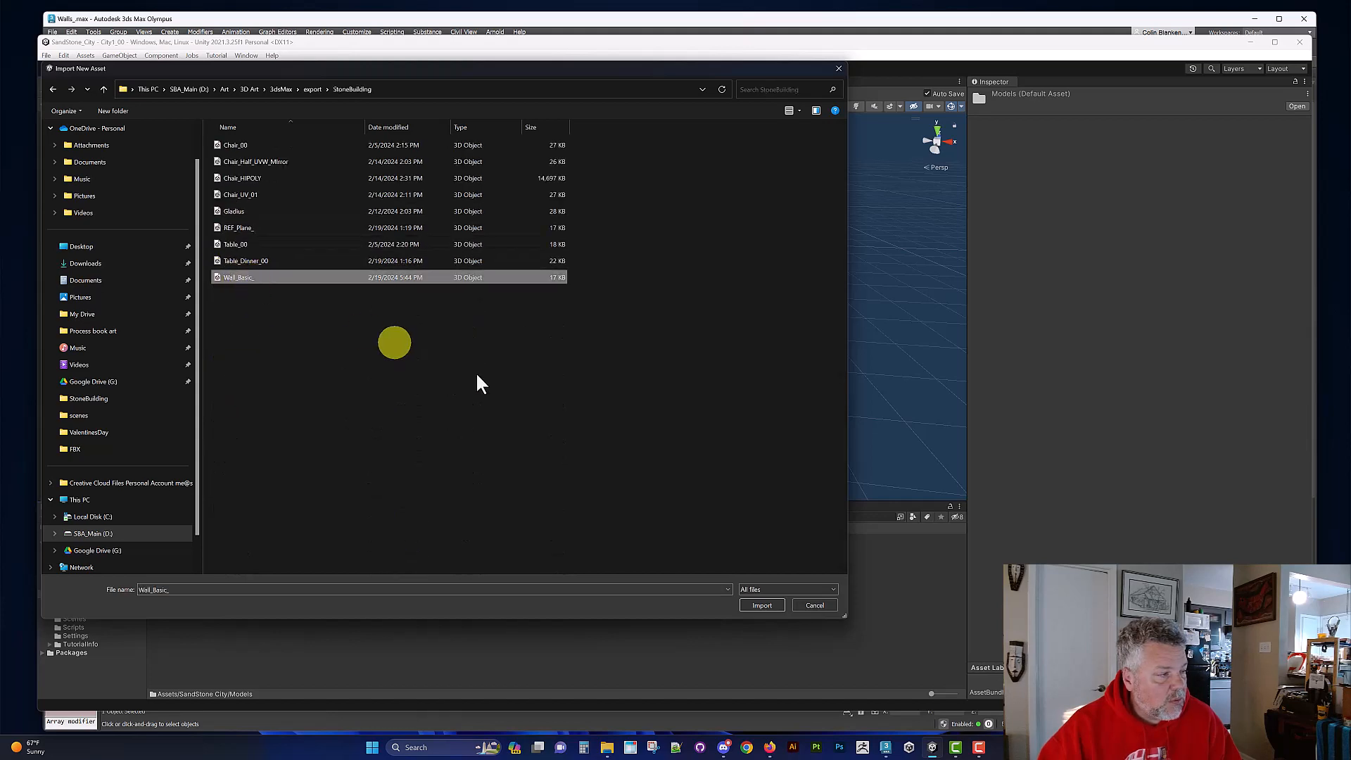
{"action": "left_click", "coordinate": [752, 605]}
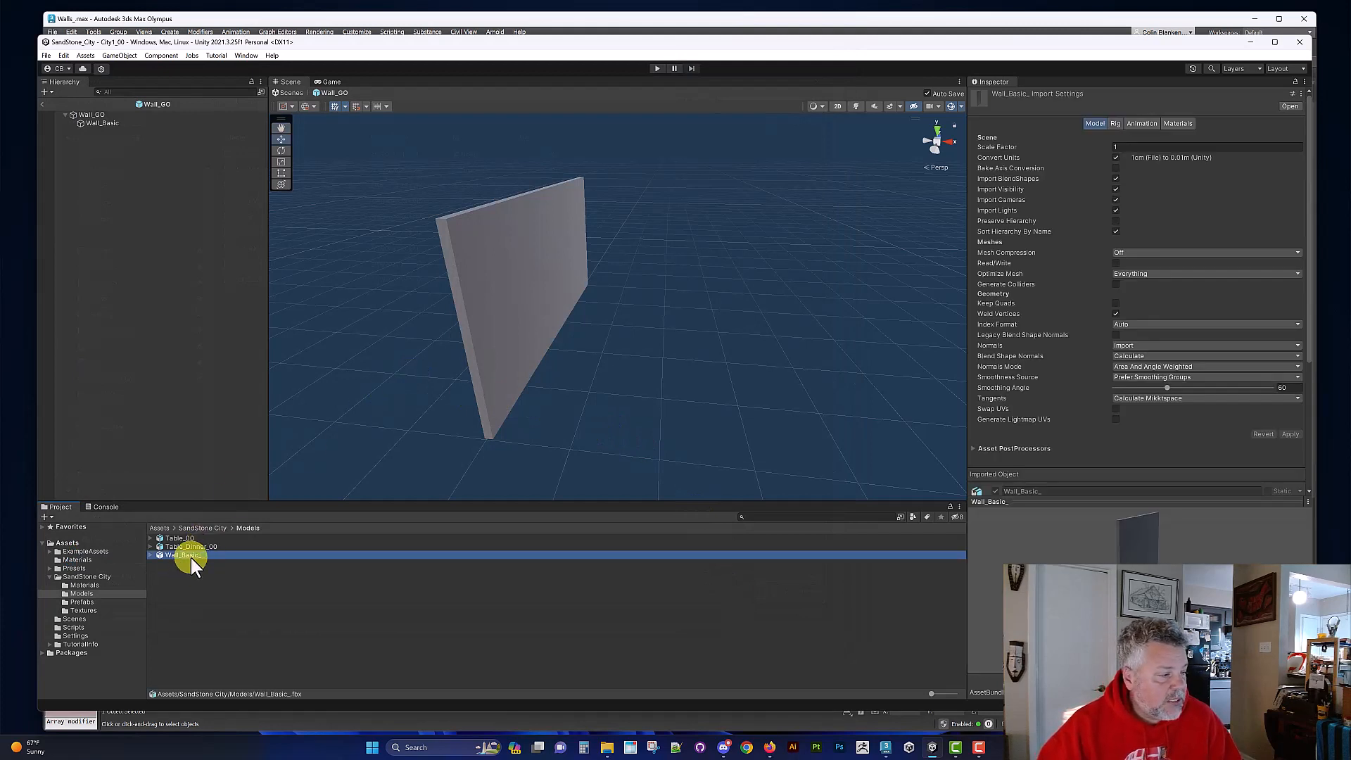
Step: Add the imported Wall_Basic_ model under Wall_GO and rotate it to about -90 degrees around Y
{"action": "left_click_drag", "start_coordinate": [191, 556], "coordinate": [146, 162]}
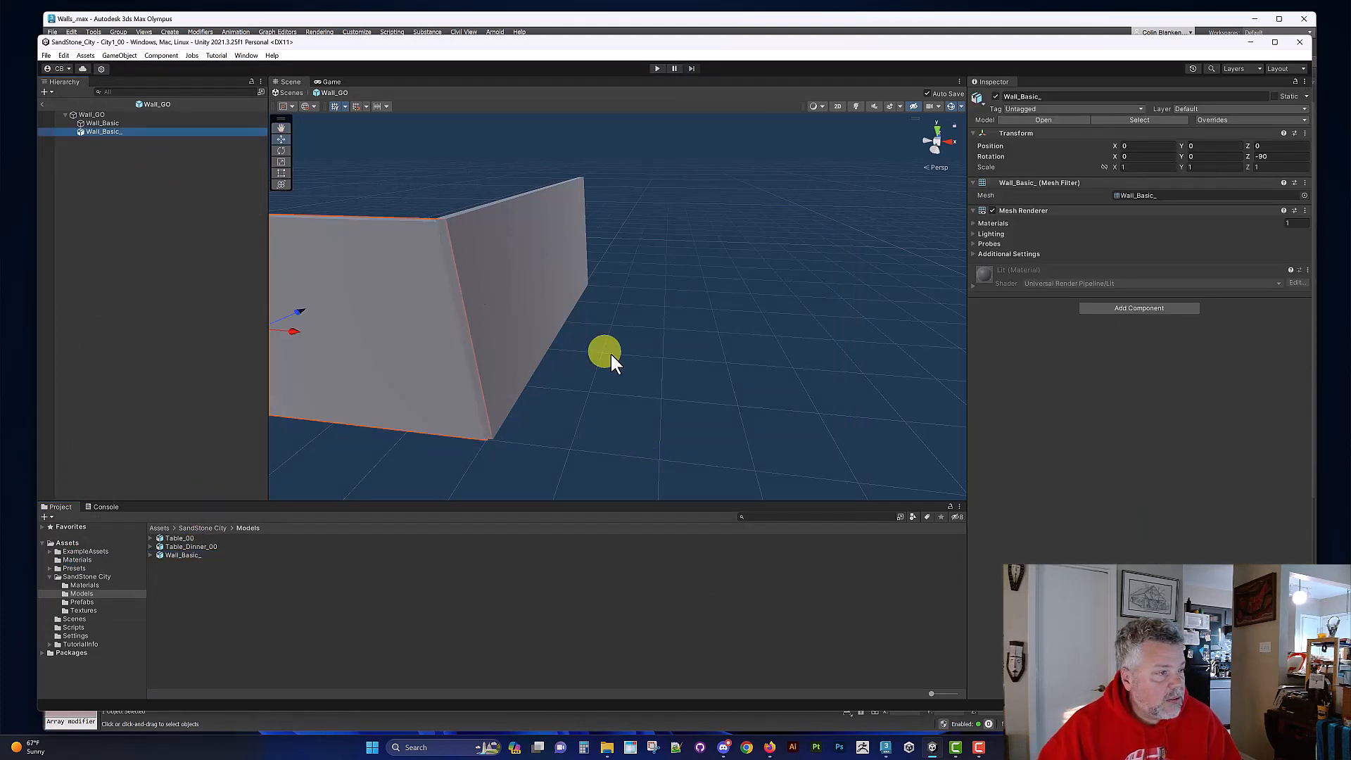
{"action": "left_click_drag", "start_coordinate": [612, 359], "coordinate": [536, 428], "text": "alt"}
{"action": "key", "text": "e"}
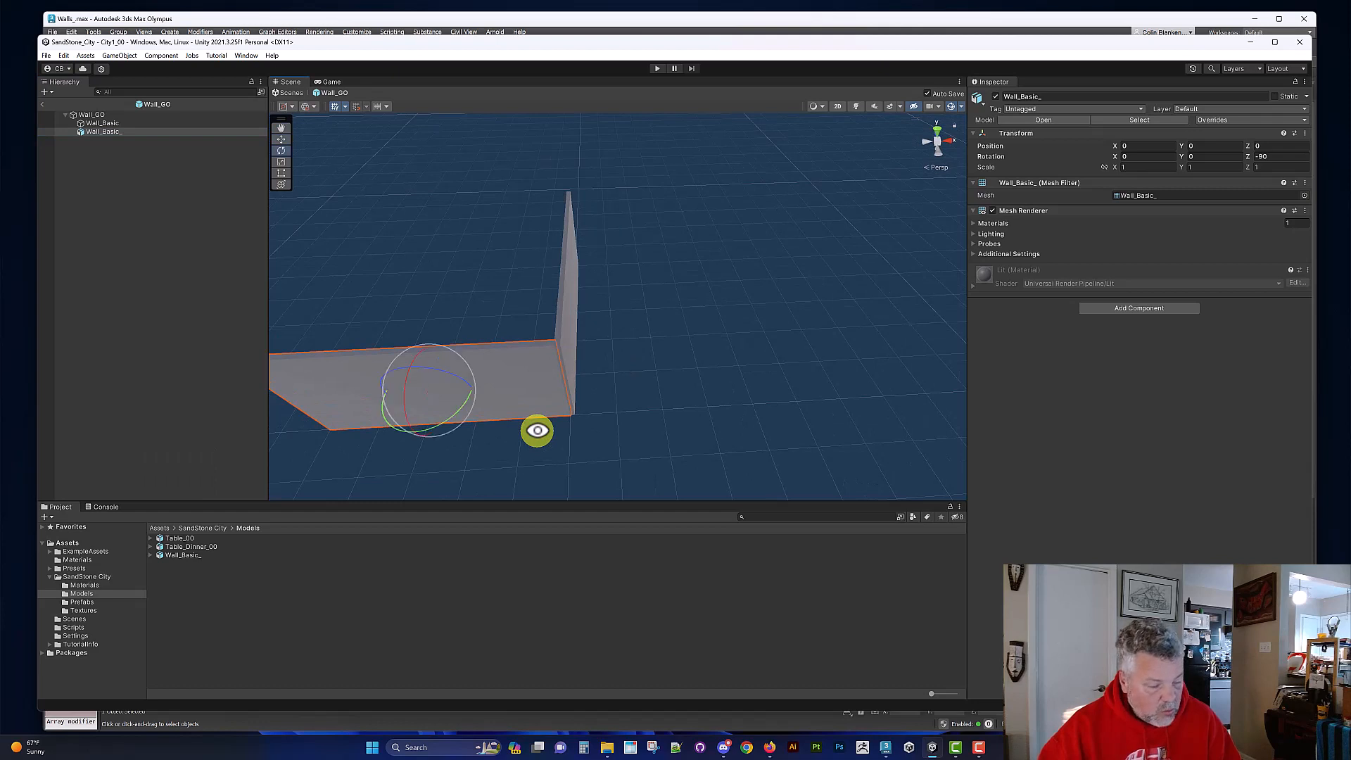
{"action": "left_click_drag", "start_coordinate": [455, 416], "coordinate": [563, 368], "text": "ctrl"}
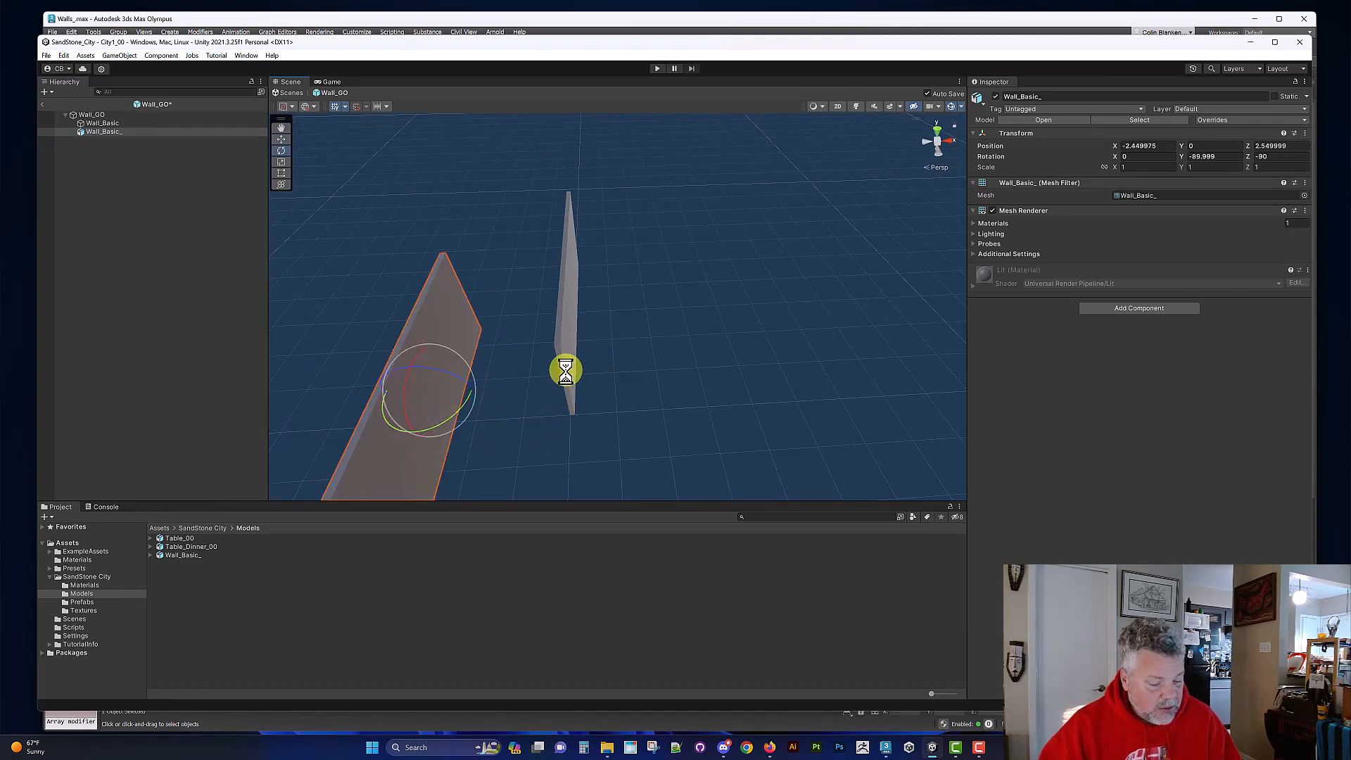
Step: Move the imported wall onto the original cube wall, at about X 0.11, Y 0.024, Z 4.96
{"action": "key", "text": "w"}
{"action": "left_click_drag", "start_coordinate": [437, 398], "coordinate": [753, 321]}
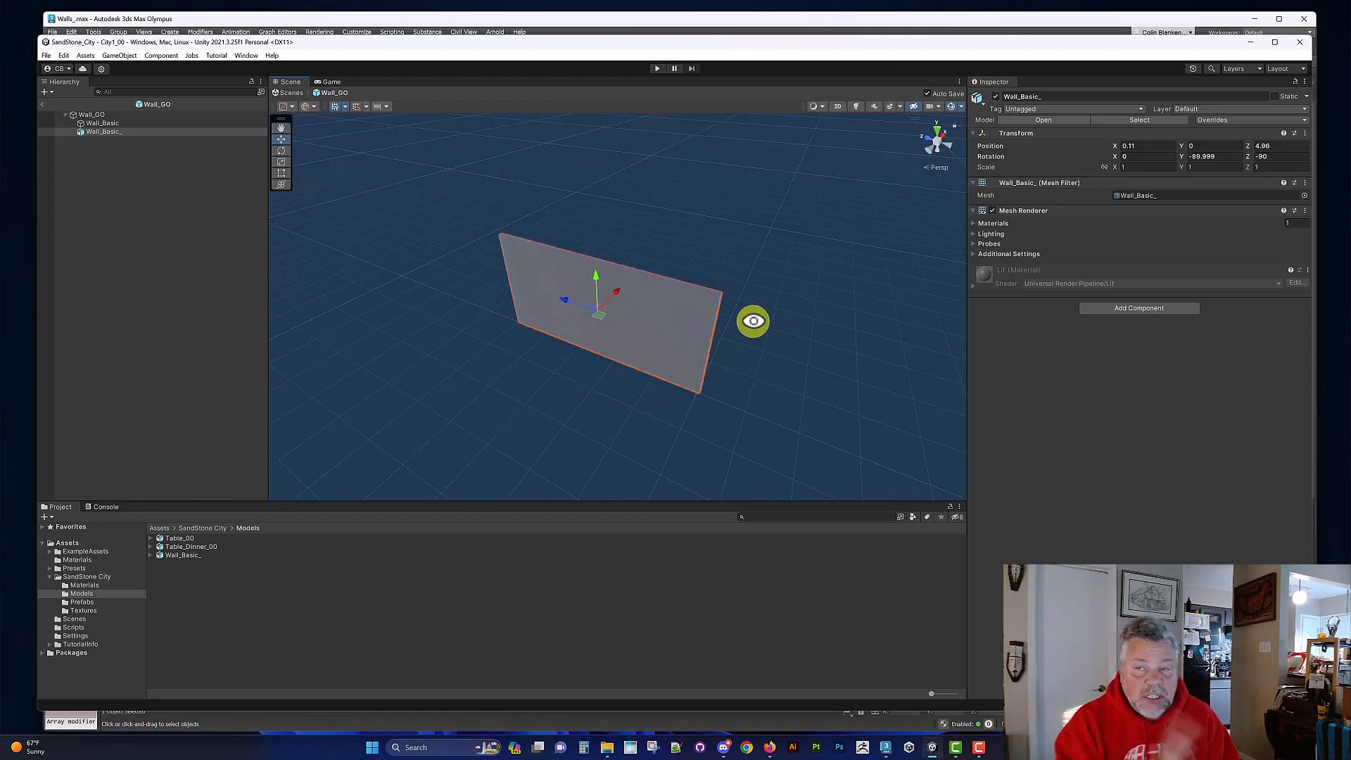
{"action": "left_click_drag", "start_coordinate": [820, 380], "coordinate": [639, 340], "text": "alt"}
{"action": "right_click_drag", "start_coordinate": [637, 351], "coordinate": [843, 457], "text": "alt"}
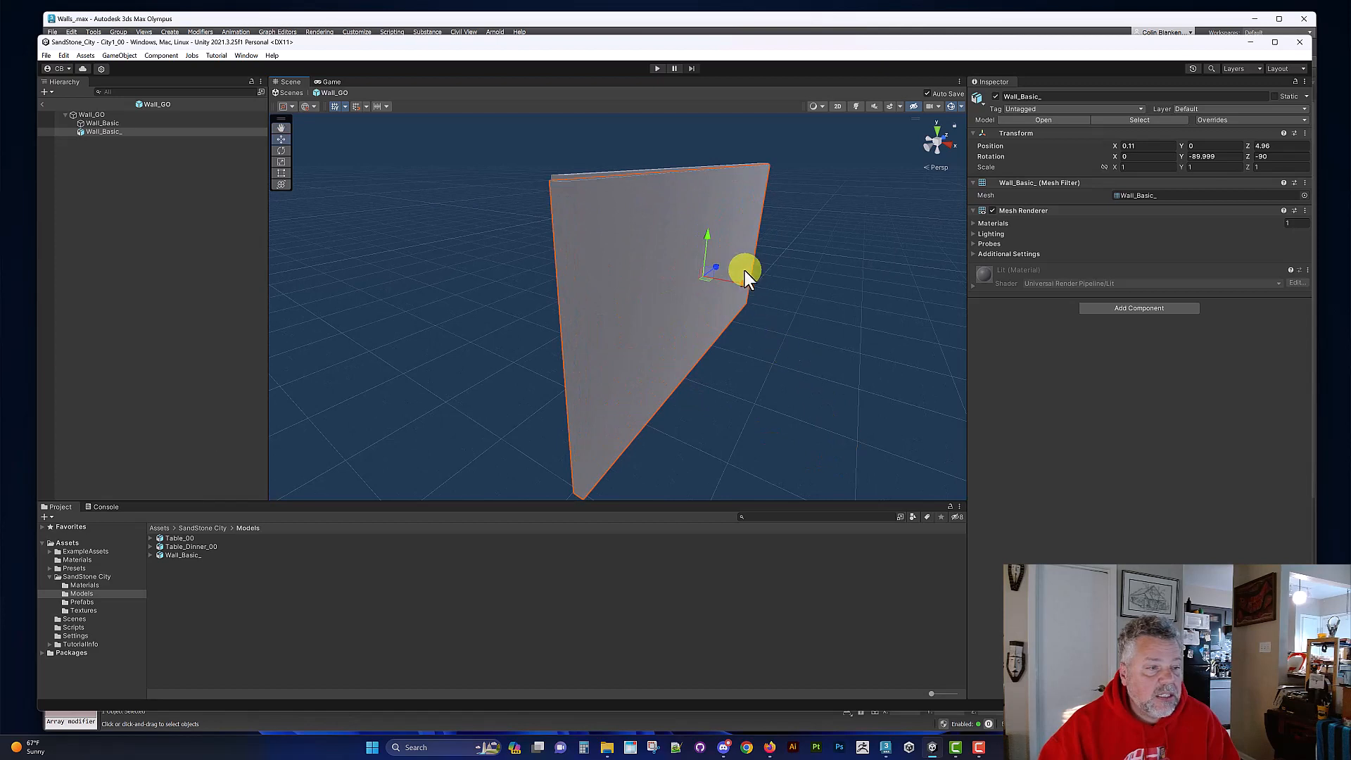
{"action": "left_click_drag", "start_coordinate": [701, 237], "coordinate": [724, 235]}
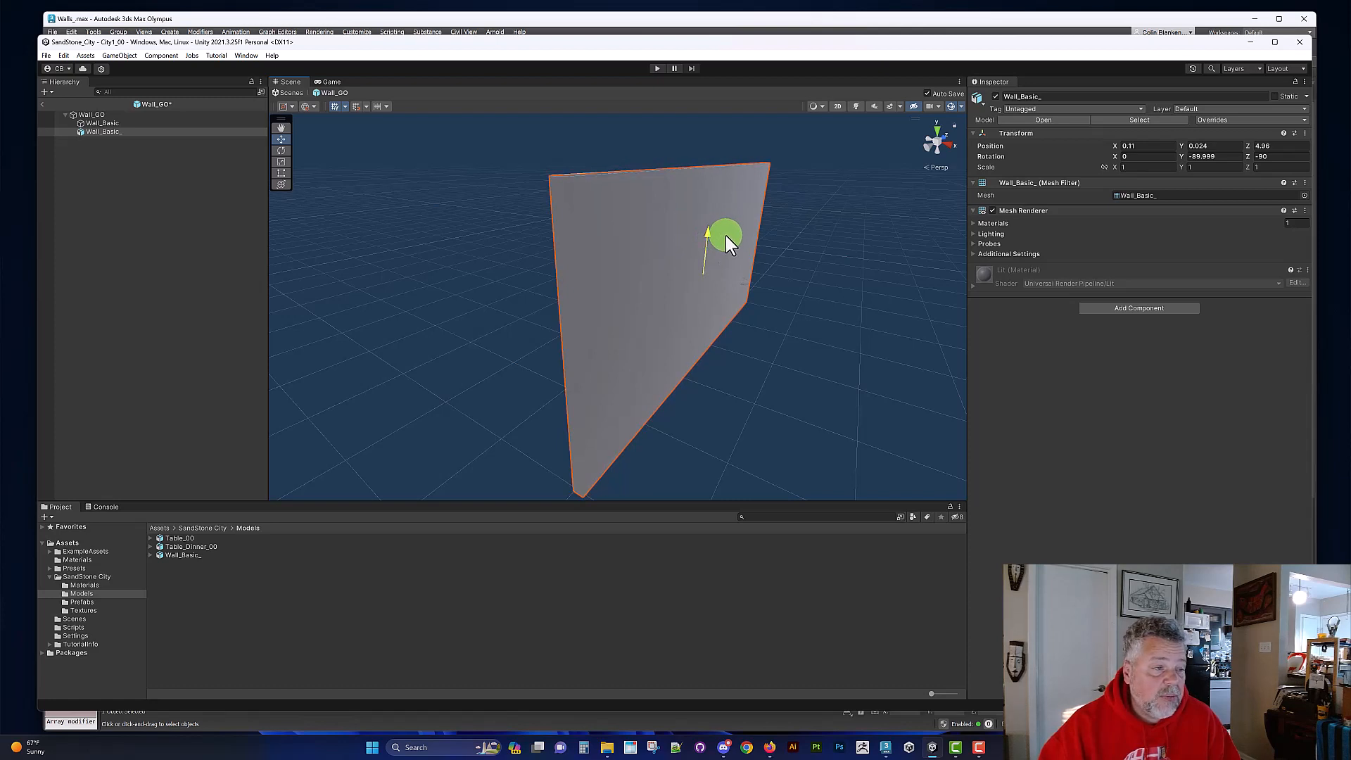
Step: Set the imported wall's Y rotation to exactly -90
{"action": "left_click_drag", "start_coordinate": [793, 293], "coordinate": [712, 306], "text": "alt"}
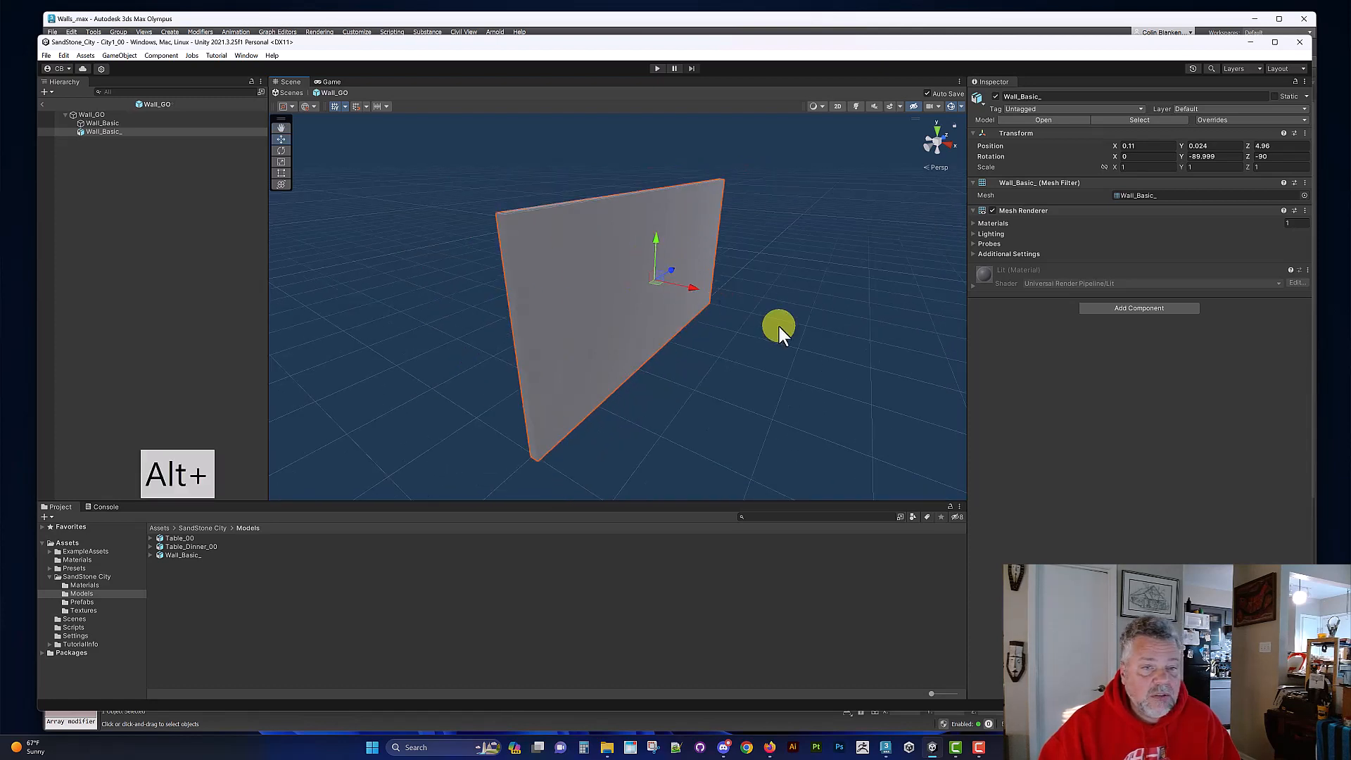
{"action": "left_click", "coordinate": [1221, 157]}
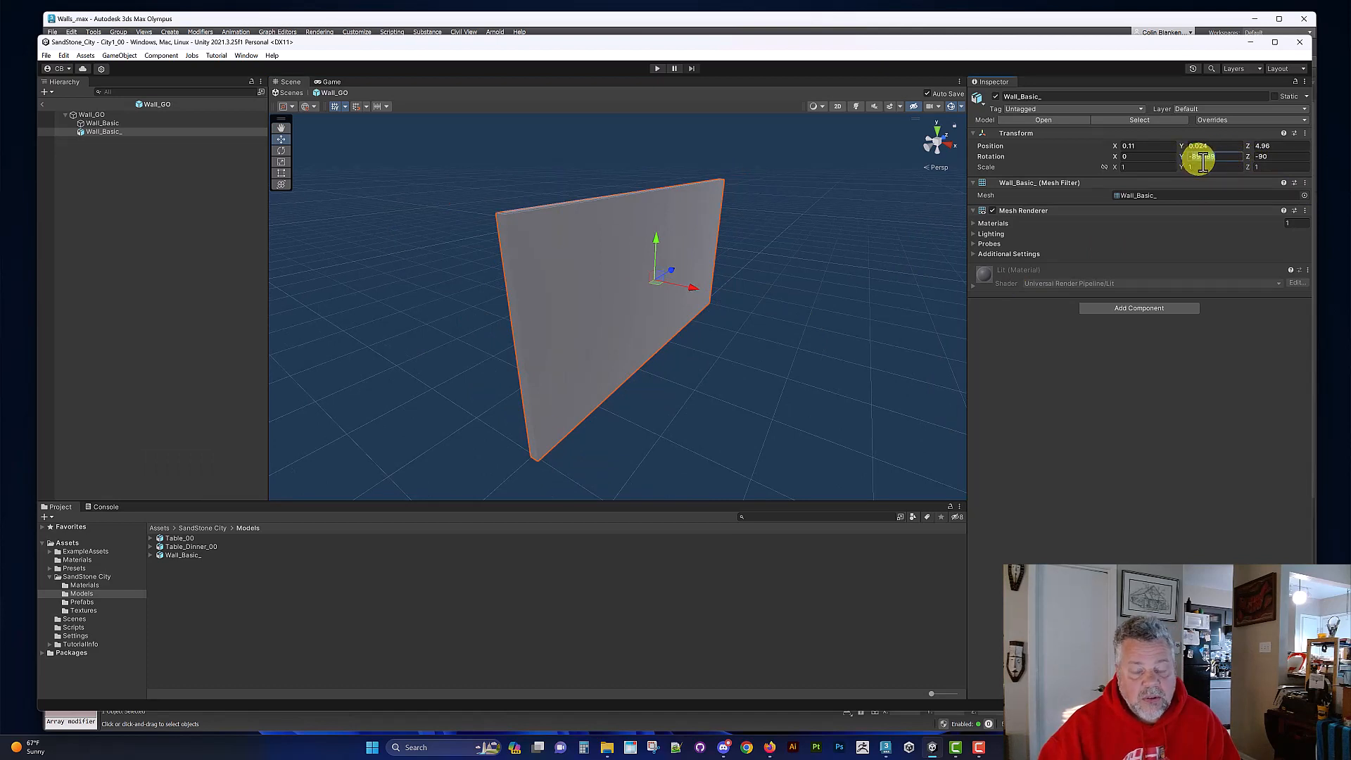
{"action": "type", "text": "-90"}
{"action": "key", "text": "Return"}
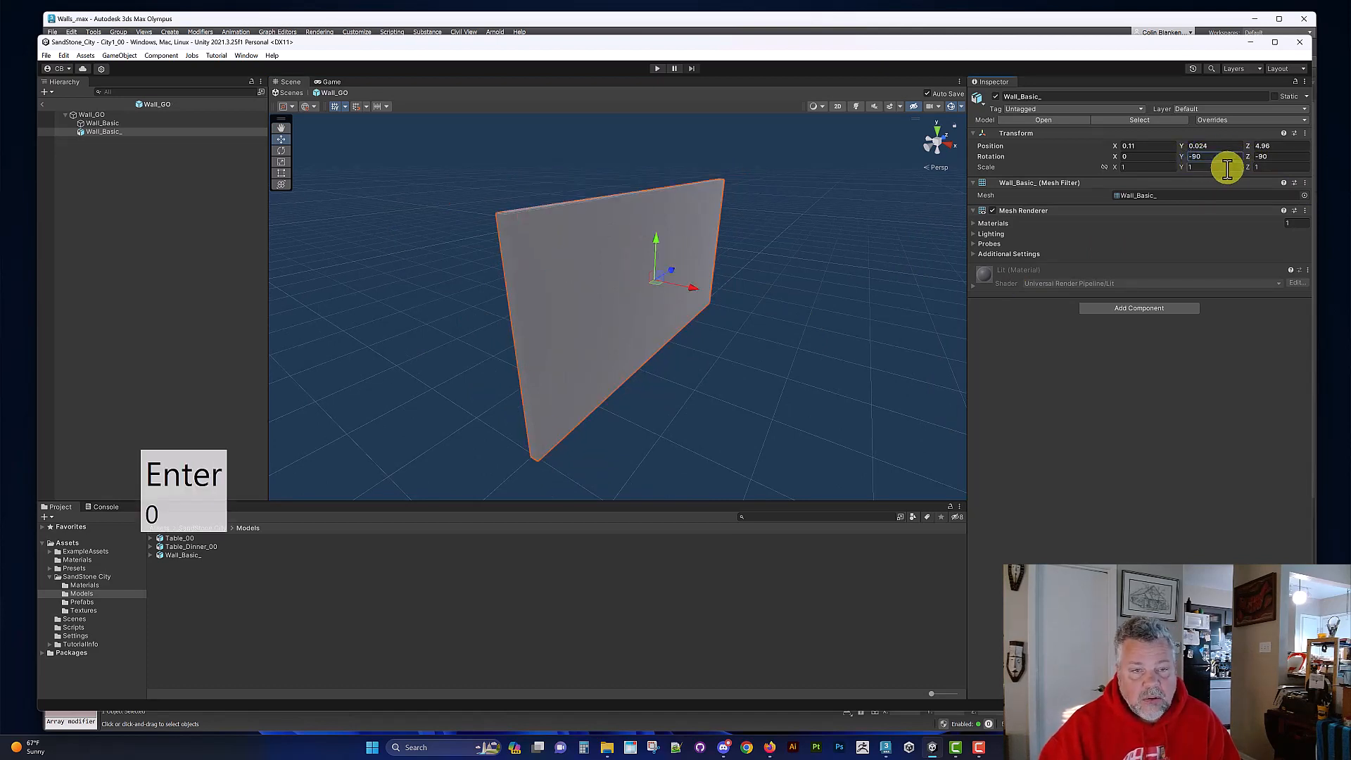
{"action": "left_click", "coordinate": [1271, 146]}
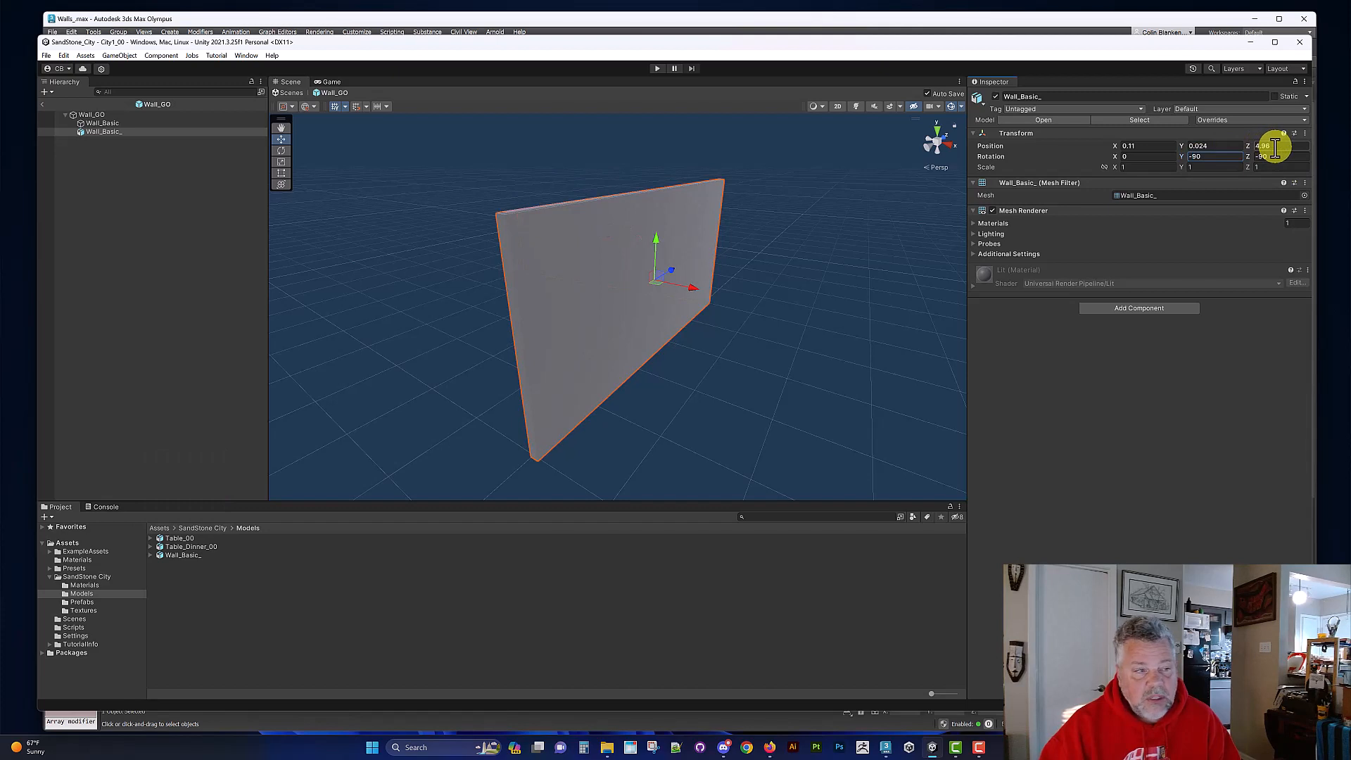
Step: Vertex-snap the imported wall's top corner onto the matching corner of the original cube wall
{"action": "left_click_drag", "start_coordinate": [676, 325], "coordinate": [502, 271], "text": "alt"}
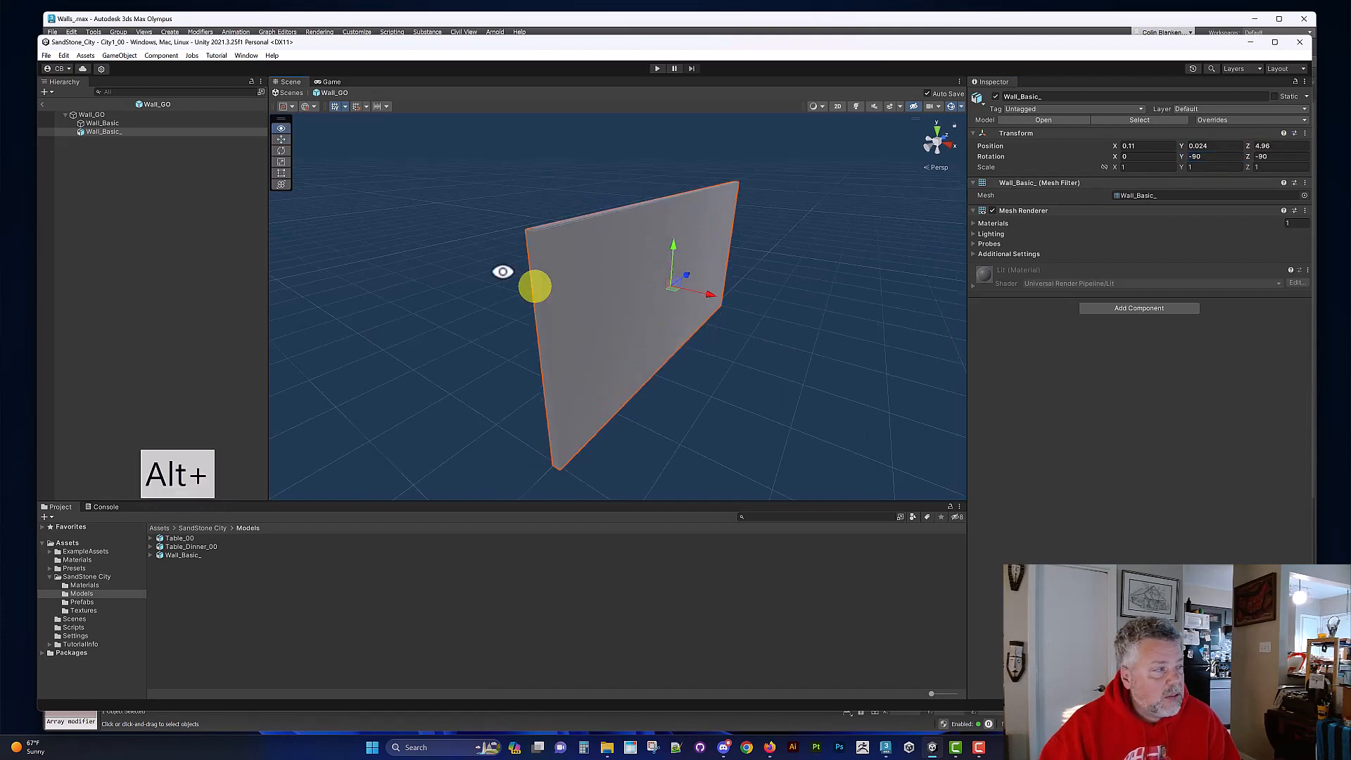
{"action": "left_click", "coordinate": [108, 123]}
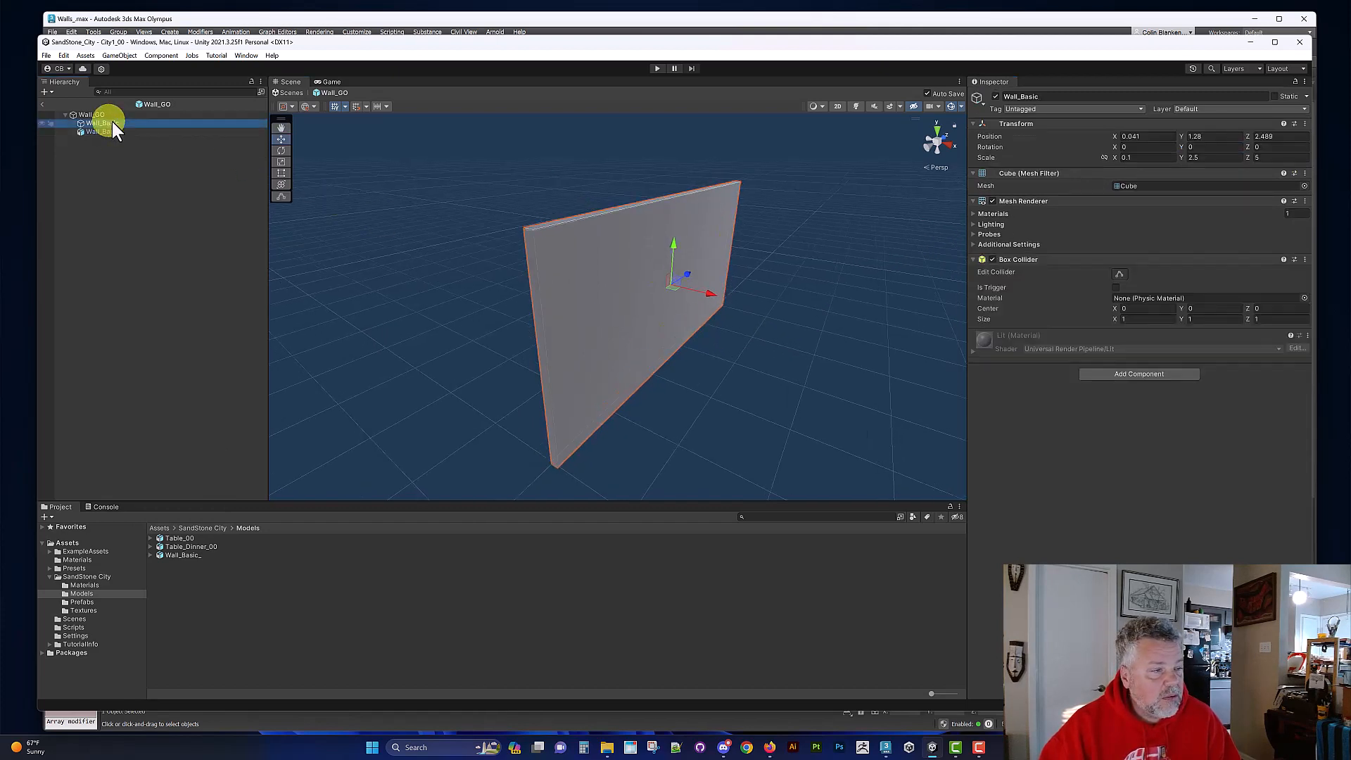
{"action": "left_click", "coordinate": [581, 264]}
{"action": "mouse_move", "coordinate": [571, 268]}
{"action": "left_mouse_down", "text": "alt"}
{"action": "mouse_move", "coordinate": [558, 277]}
{"action": "mouse_move", "coordinate": [579, 274]}
{"action": "left_mouse_up", "text": "alt"}
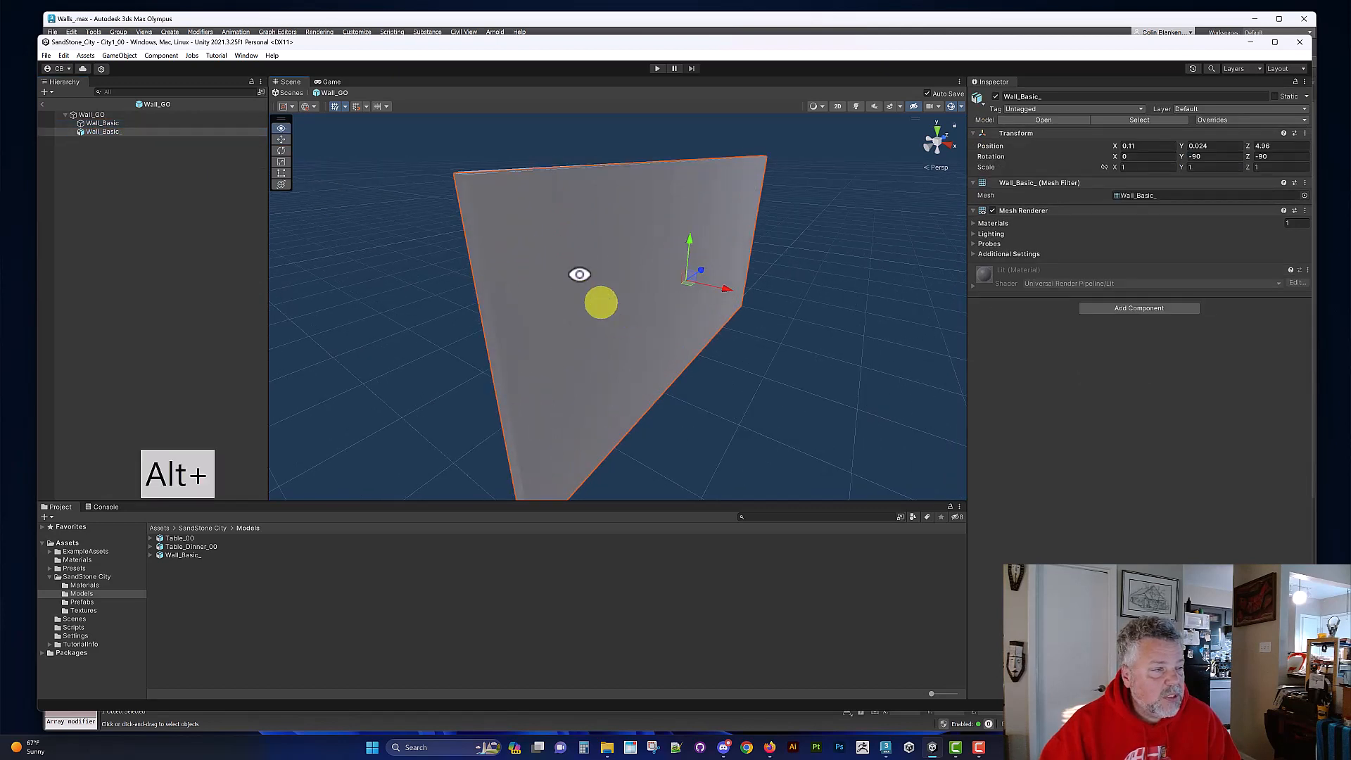
{"action": "middle_click_drag", "start_coordinate": [579, 258], "coordinate": [612, 279], "text": "alt"}
{"action": "right_click_drag", "start_coordinate": [609, 277], "coordinate": [669, 352], "text": "alt"}
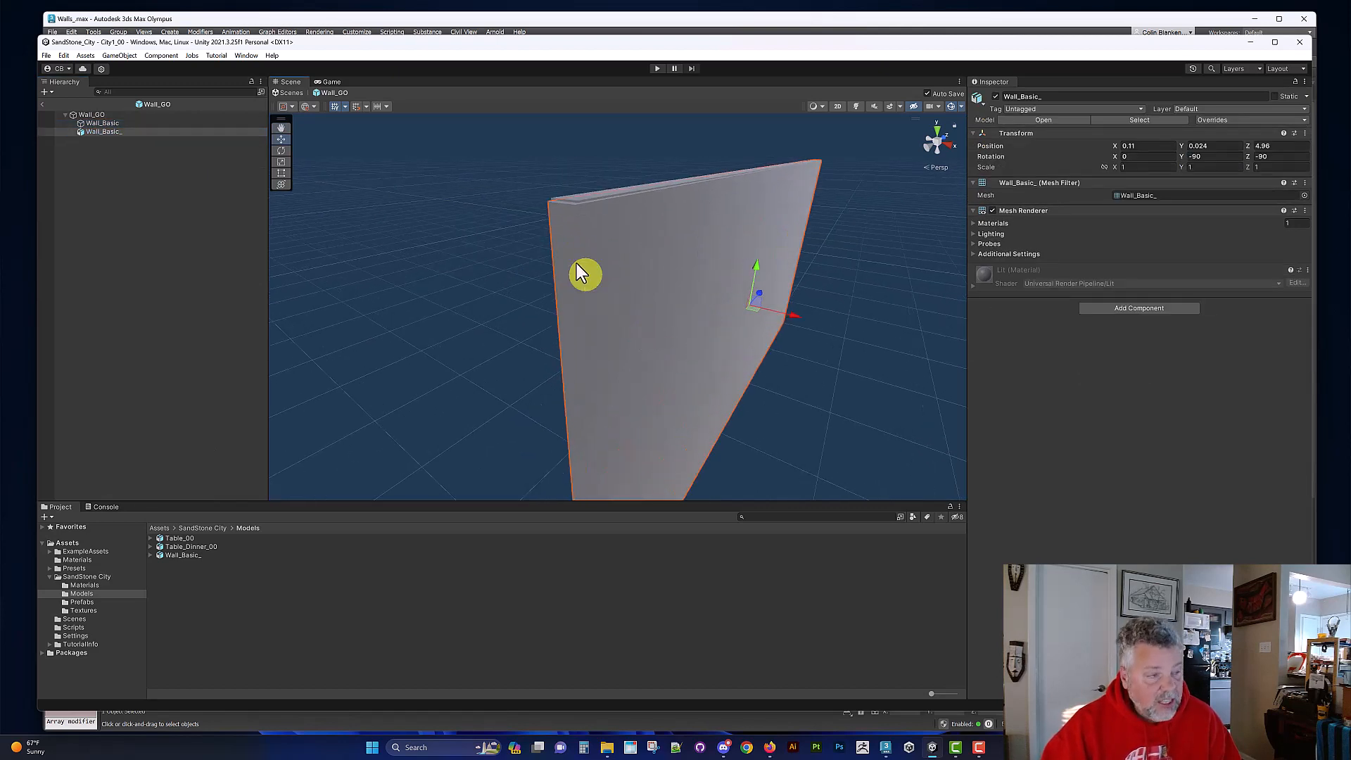
{"action": "key", "text": "v"}
{"action": "left_click_drag", "start_coordinate": [571, 206], "coordinate": [576, 202]}
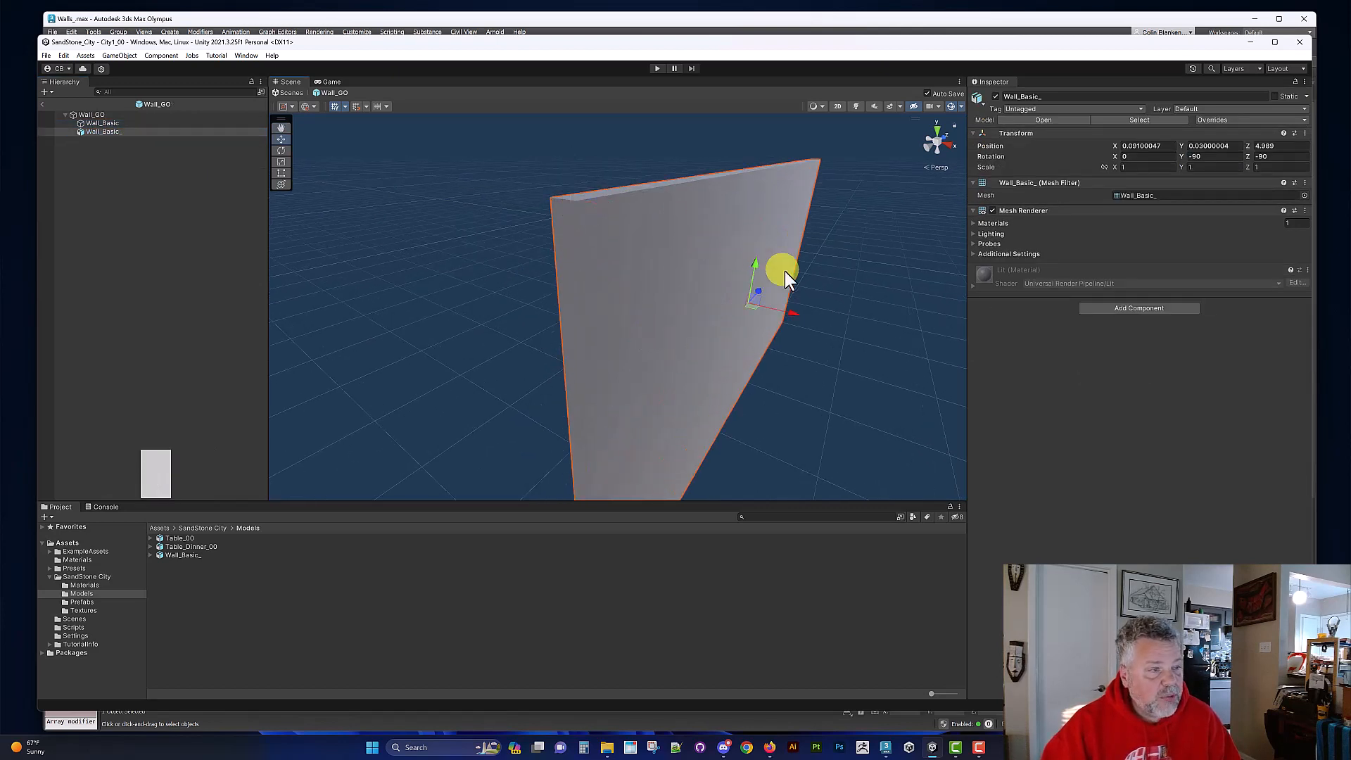
Step: Delete the original Wall_Basic cube from the Wall_GO prefab, keeping the imported model
{"action": "right_click_drag", "start_coordinate": [786, 274], "coordinate": [633, 270], "text": "alt"}
{"action": "left_click", "coordinate": [94, 126]}
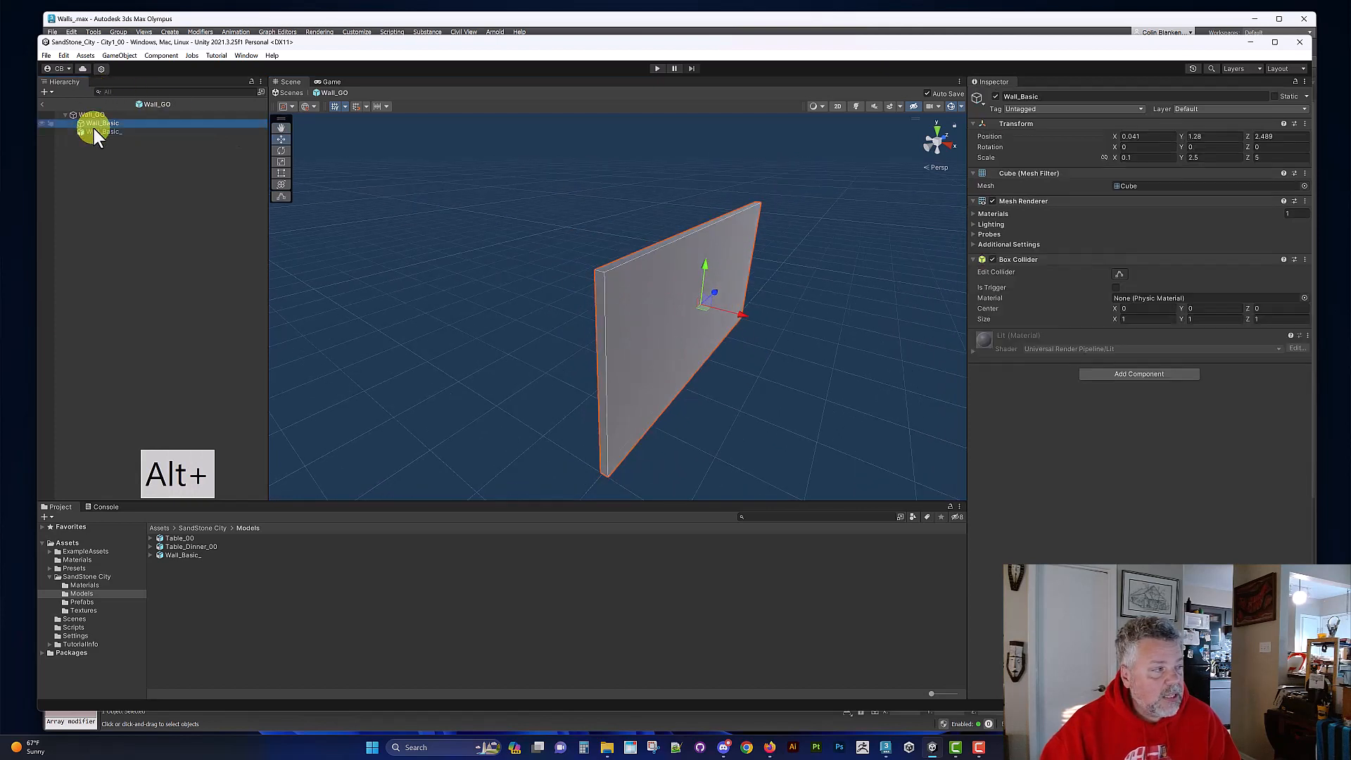
{"action": "key", "text": "Delete"}
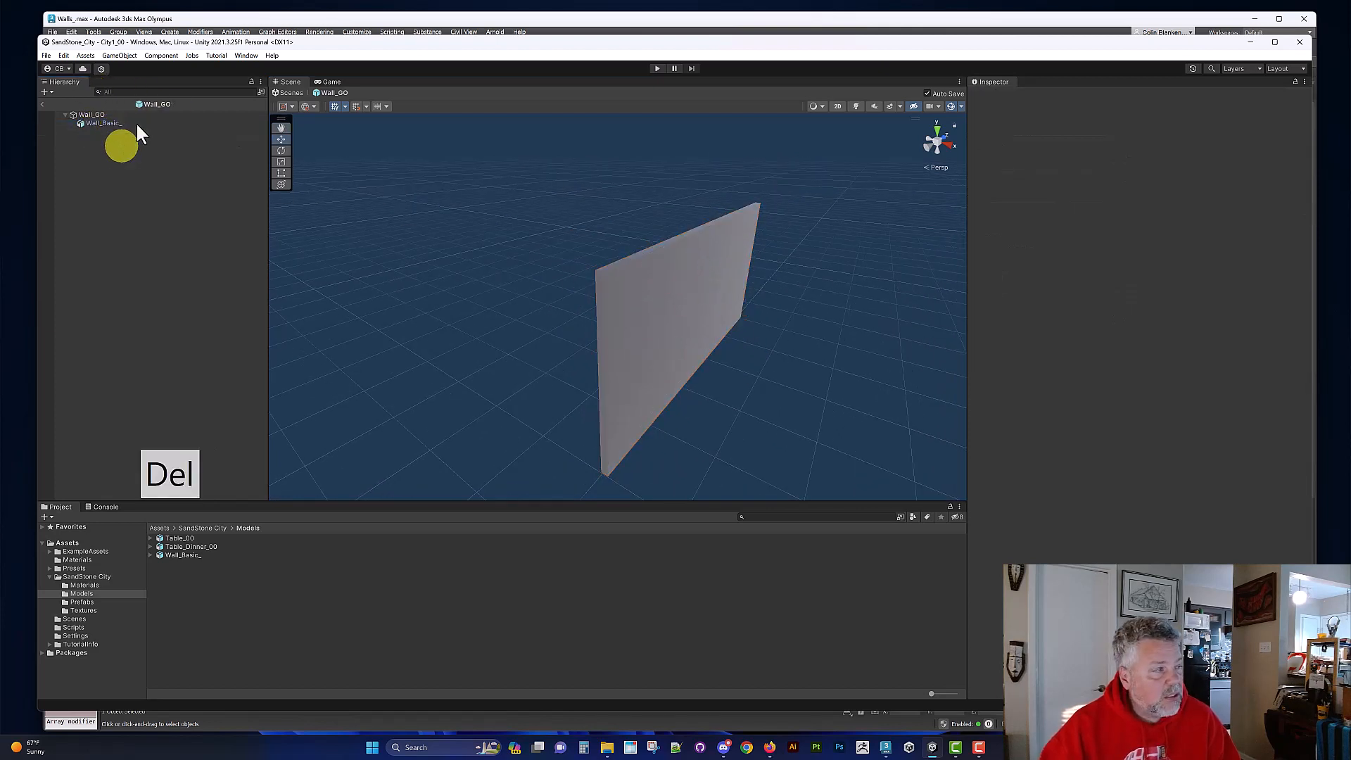
Step: Leave the Wall_GO prefab for the City1_00 scene and examine the replaced walls on the Building_Basic object
{"action": "left_click", "coordinate": [43, 104]}
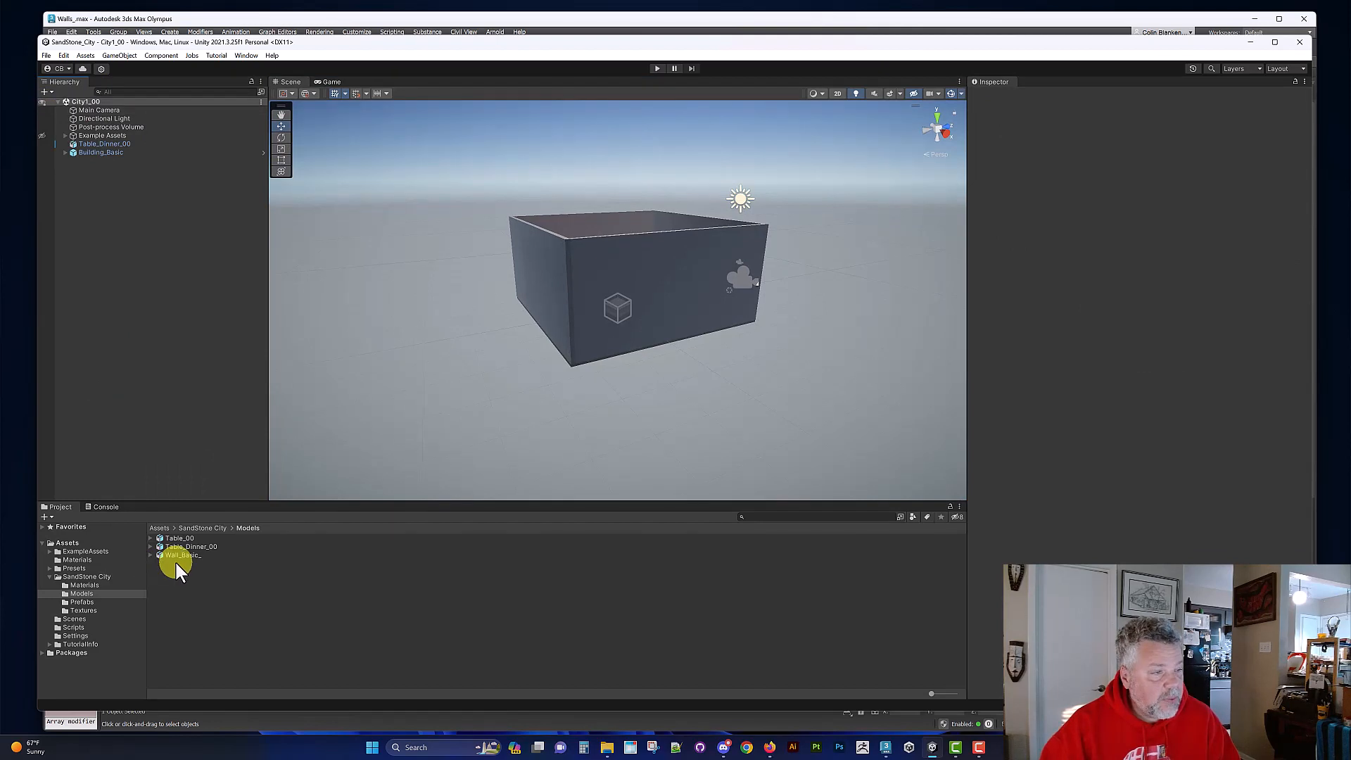
{"action": "right_click_drag", "start_coordinate": [594, 364], "coordinate": [655, 385], "text": "alt"}
{"action": "left_click_drag", "start_coordinate": [656, 385], "coordinate": [700, 380], "text": "alt"}
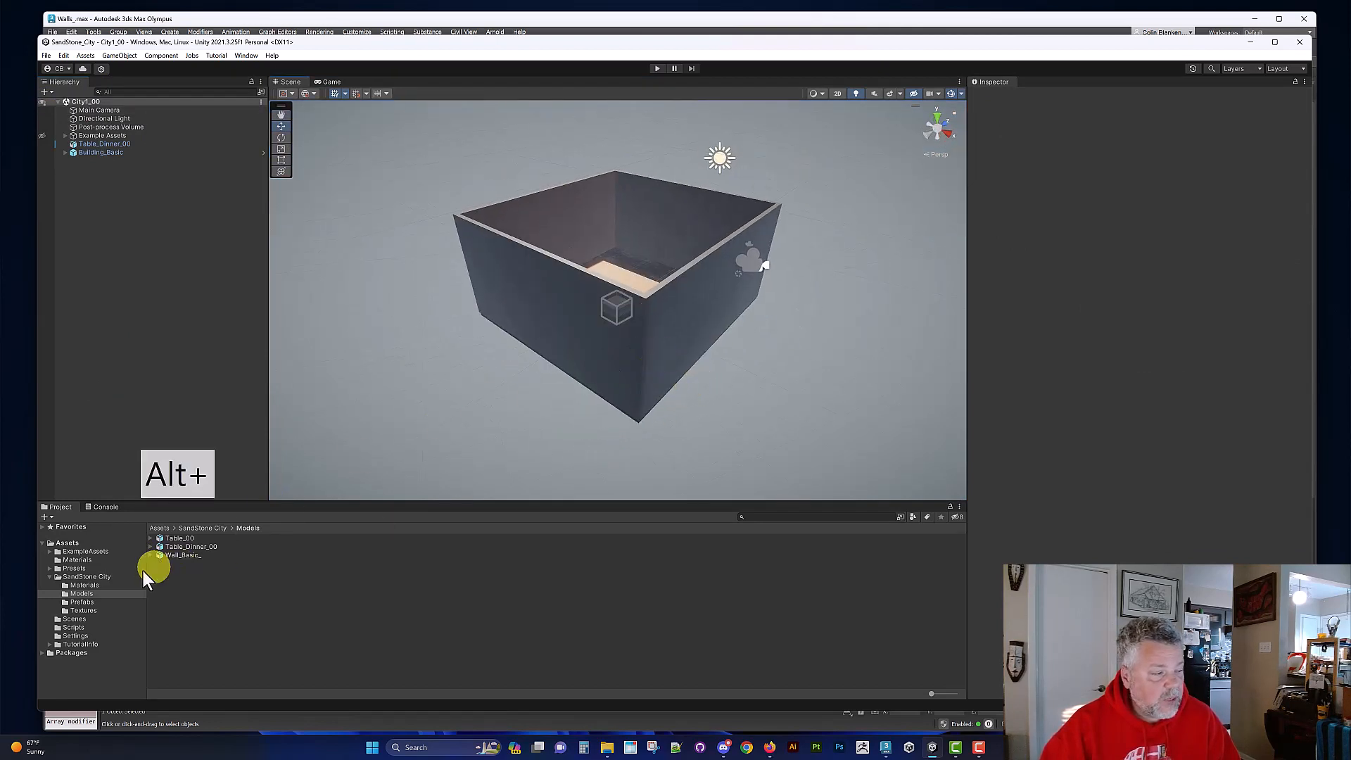
{"action": "left_click", "coordinate": [603, 327]}
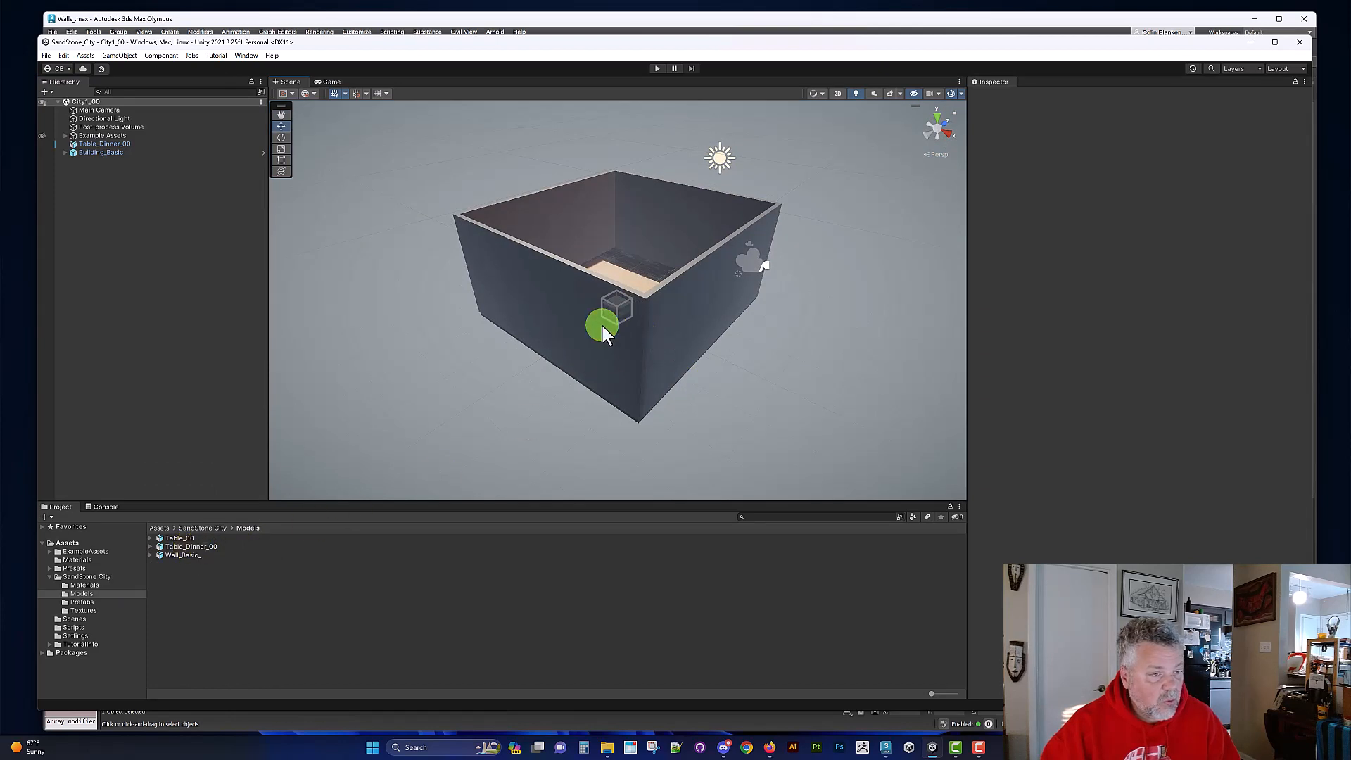
{"action": "left_click_drag", "start_coordinate": [476, 347], "coordinate": [560, 314], "text": "alt"}
Step: Open the Wall_GO prefab for editing and apply the Wood_Basic material to its Wall_Basic_ model
{"action": "left_click", "coordinate": [85, 585]}
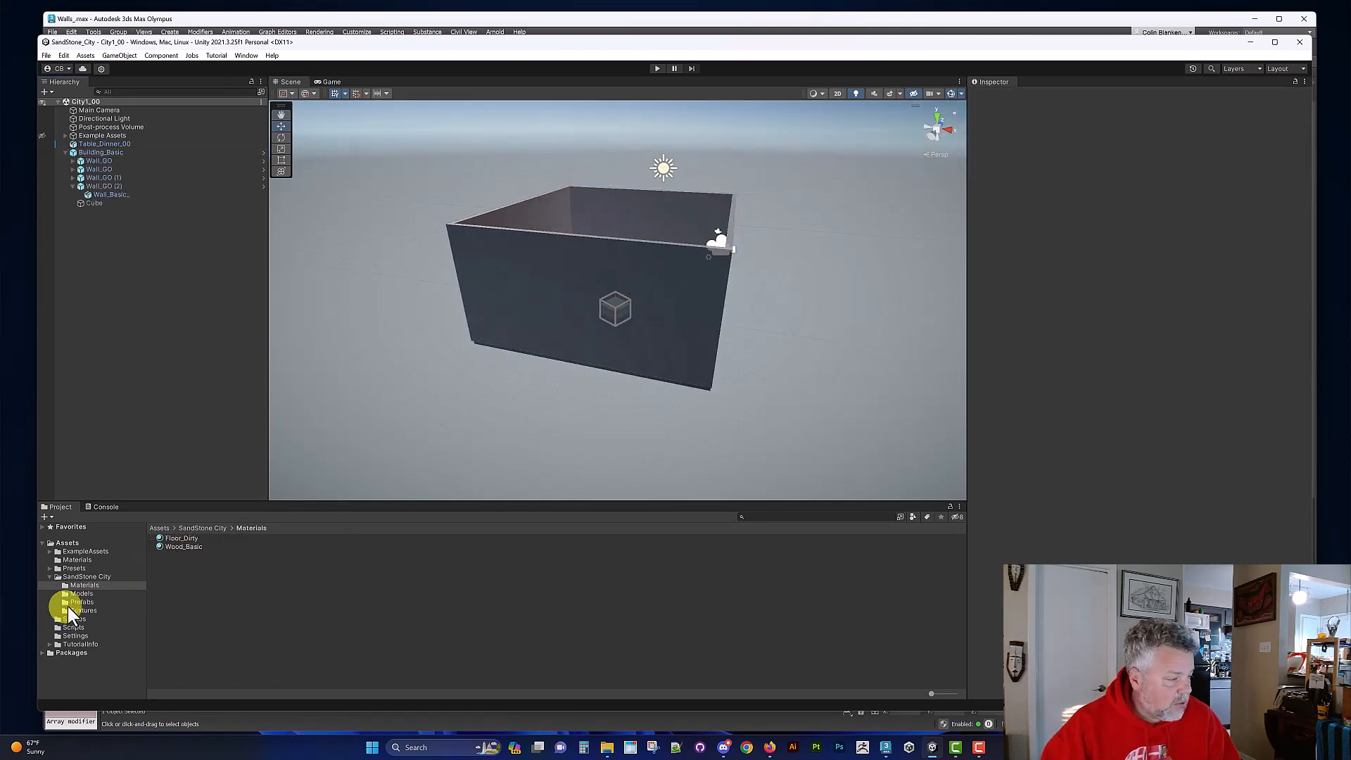
{"action": "left_click", "coordinate": [77, 602]}
{"action": "left_click", "coordinate": [168, 547]}
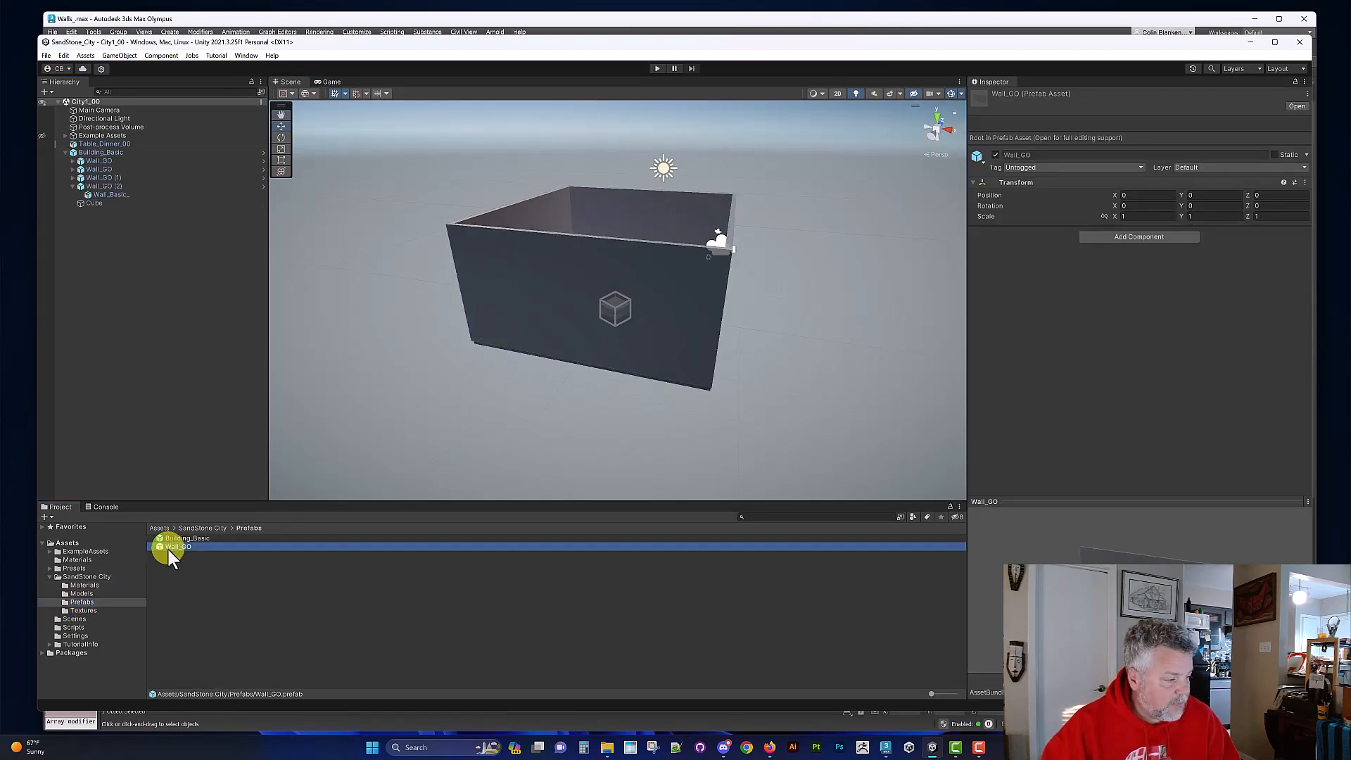
{"action": "left_click", "coordinate": [167, 551]}
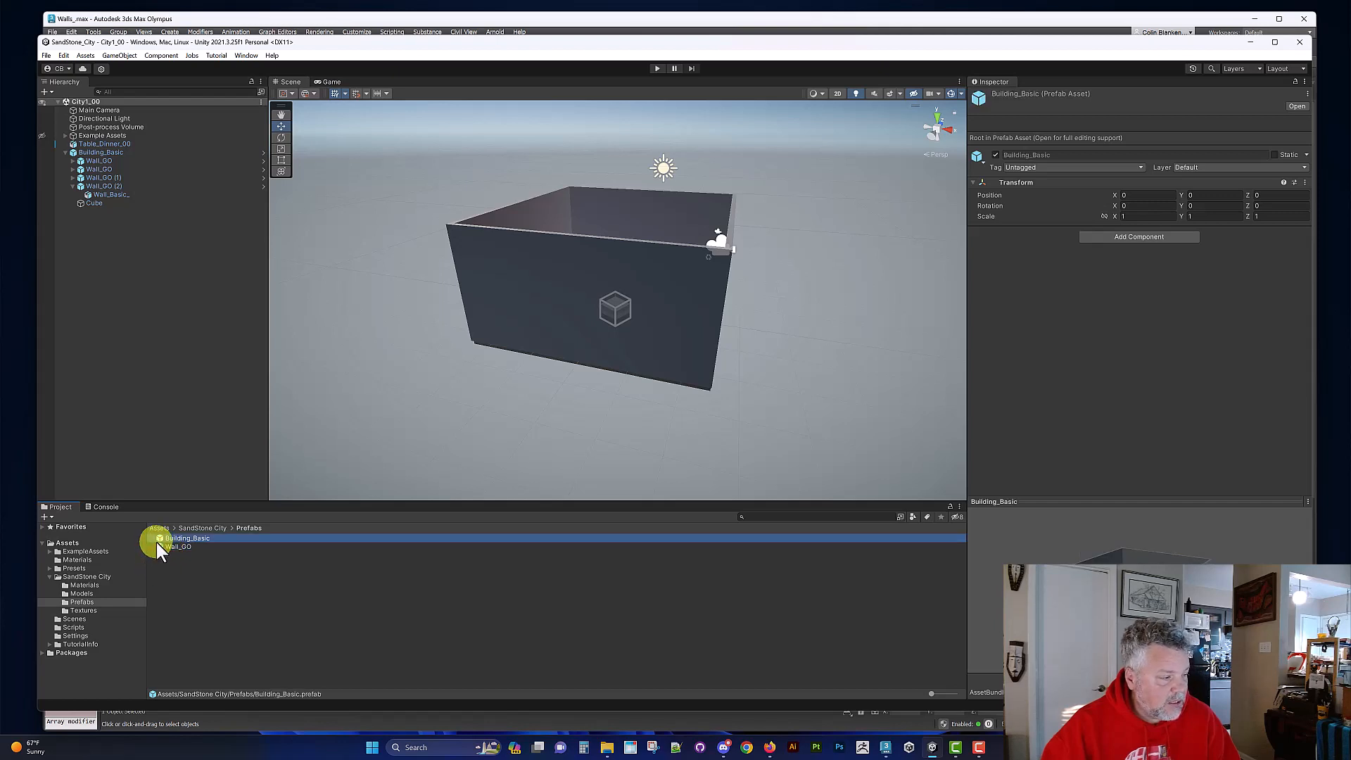
{"action": "double_click", "coordinate": [158, 547]}
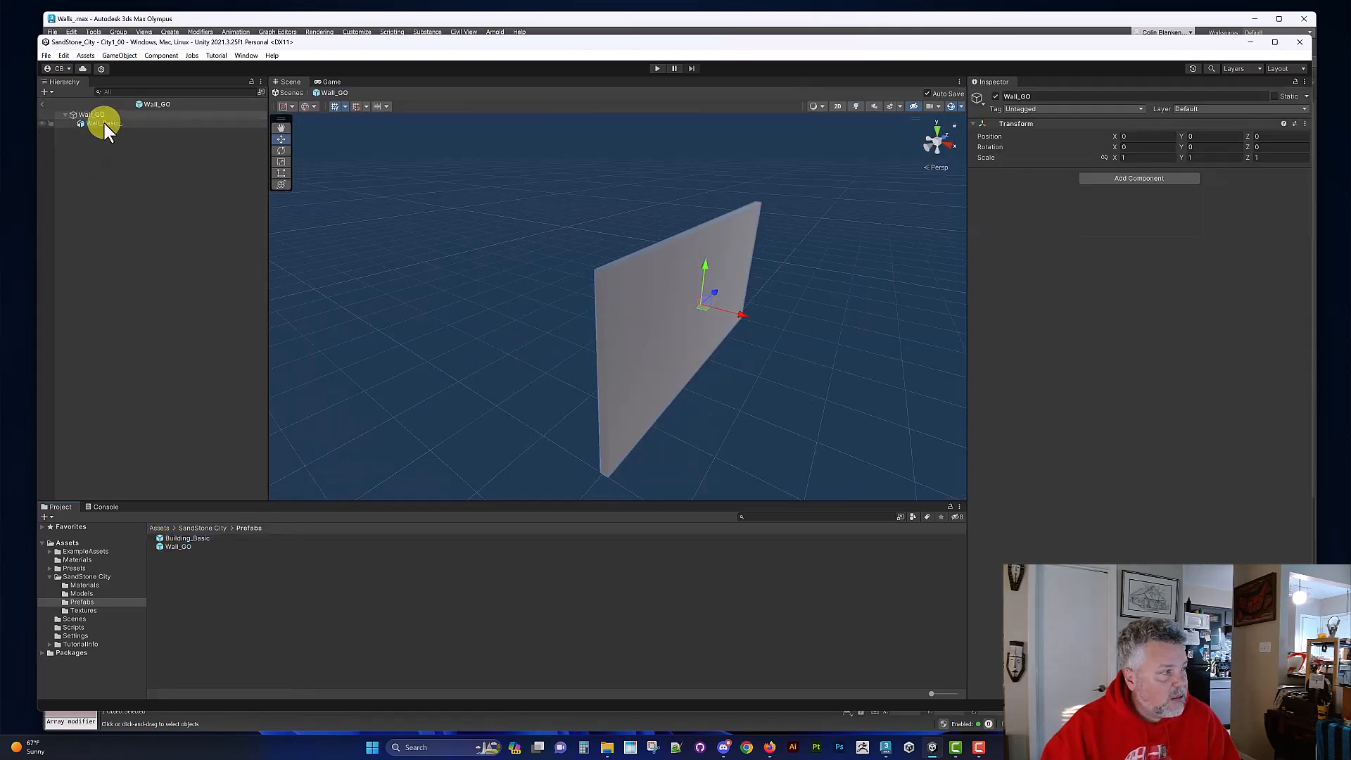
{"action": "left_click", "coordinate": [104, 124]}
{"action": "left_click", "coordinate": [94, 584]}
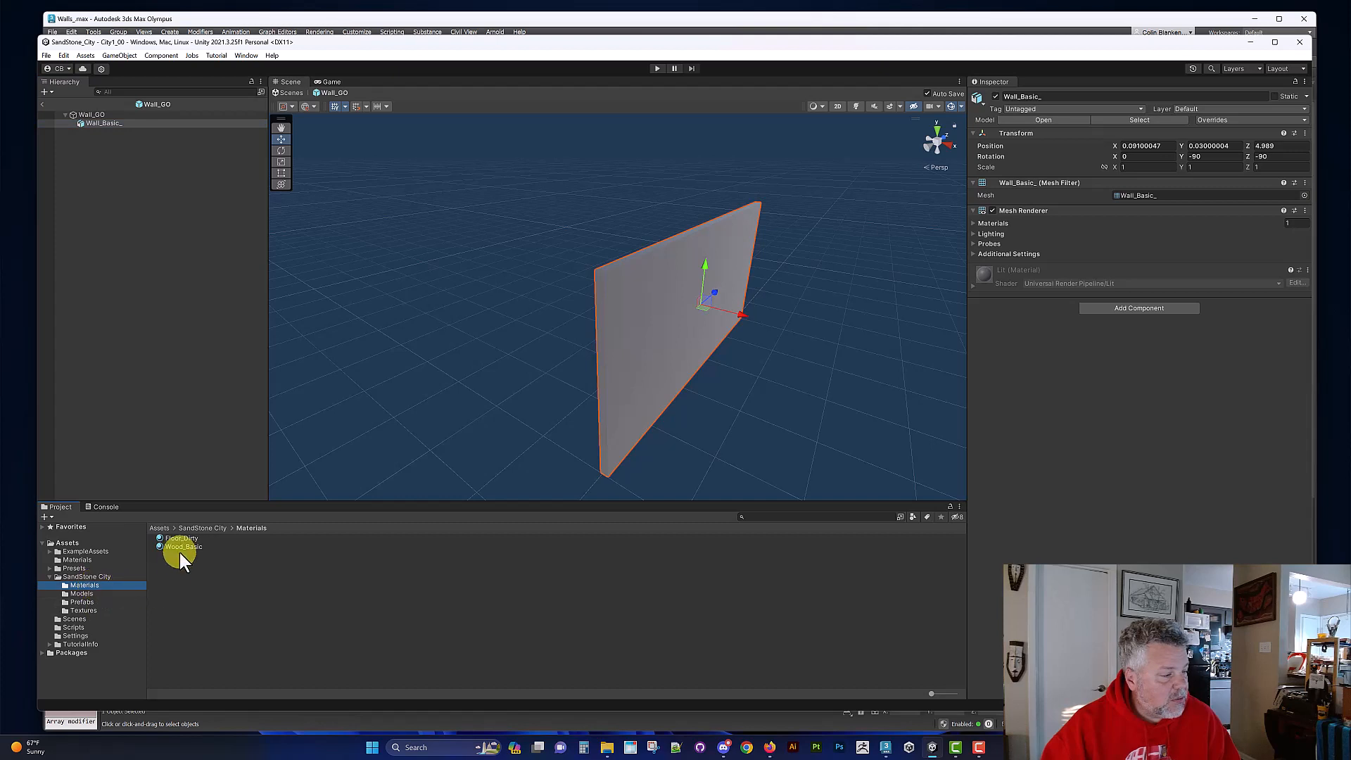
{"action": "left_click_drag", "start_coordinate": [180, 551], "coordinate": [1131, 344]}
{"action": "mouse_move", "coordinate": [774, 362]}
{"action": "left_mouse_down", "text": "alt"}
{"action": "mouse_move", "coordinate": [726, 337]}
{"action": "mouse_move", "coordinate": [765, 345]}
{"action": "left_mouse_up", "text": "alt"}
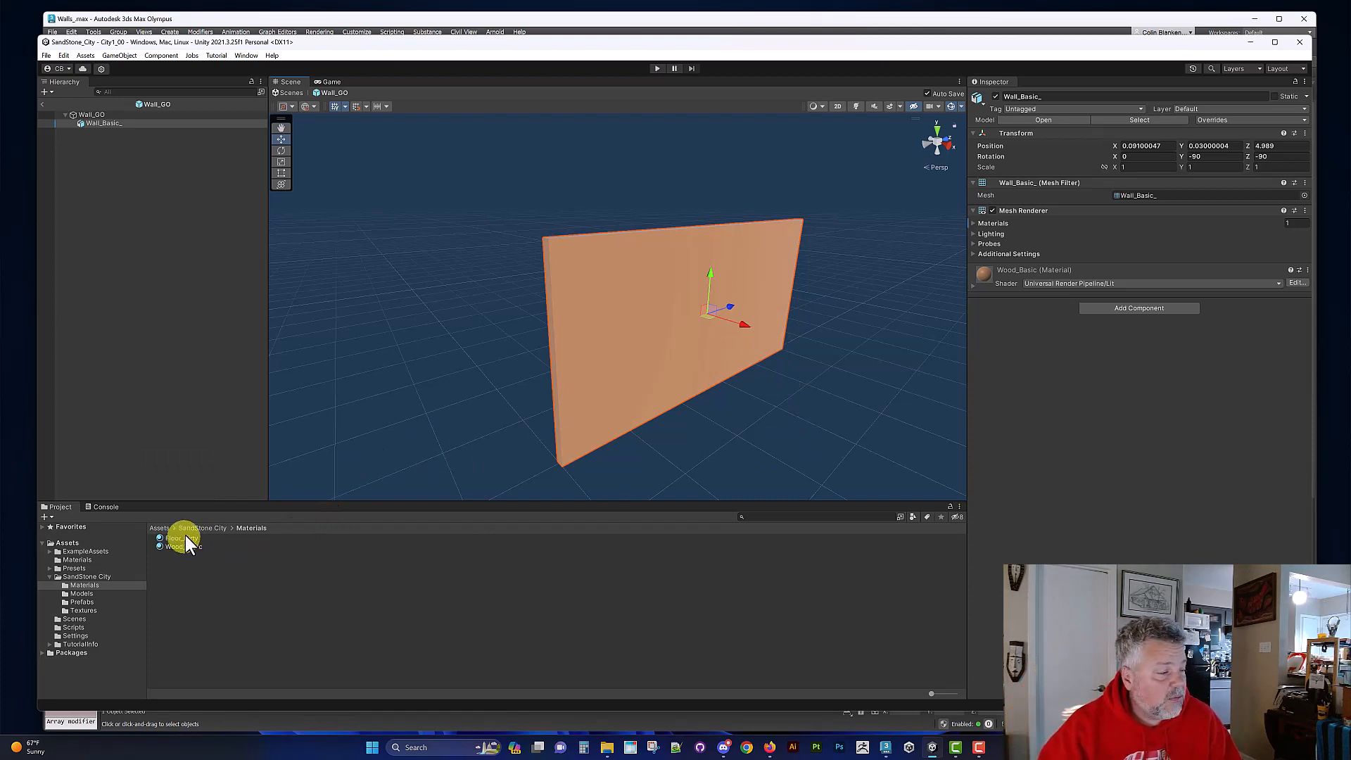
Step: Try the Floor_Dirty material on the wall model in the prefab and undo it
{"action": "left_click_drag", "start_coordinate": [181, 538], "coordinate": [651, 323]}
{"action": "left_click_drag", "start_coordinate": [694, 363], "coordinate": [683, 334], "text": "alt"}
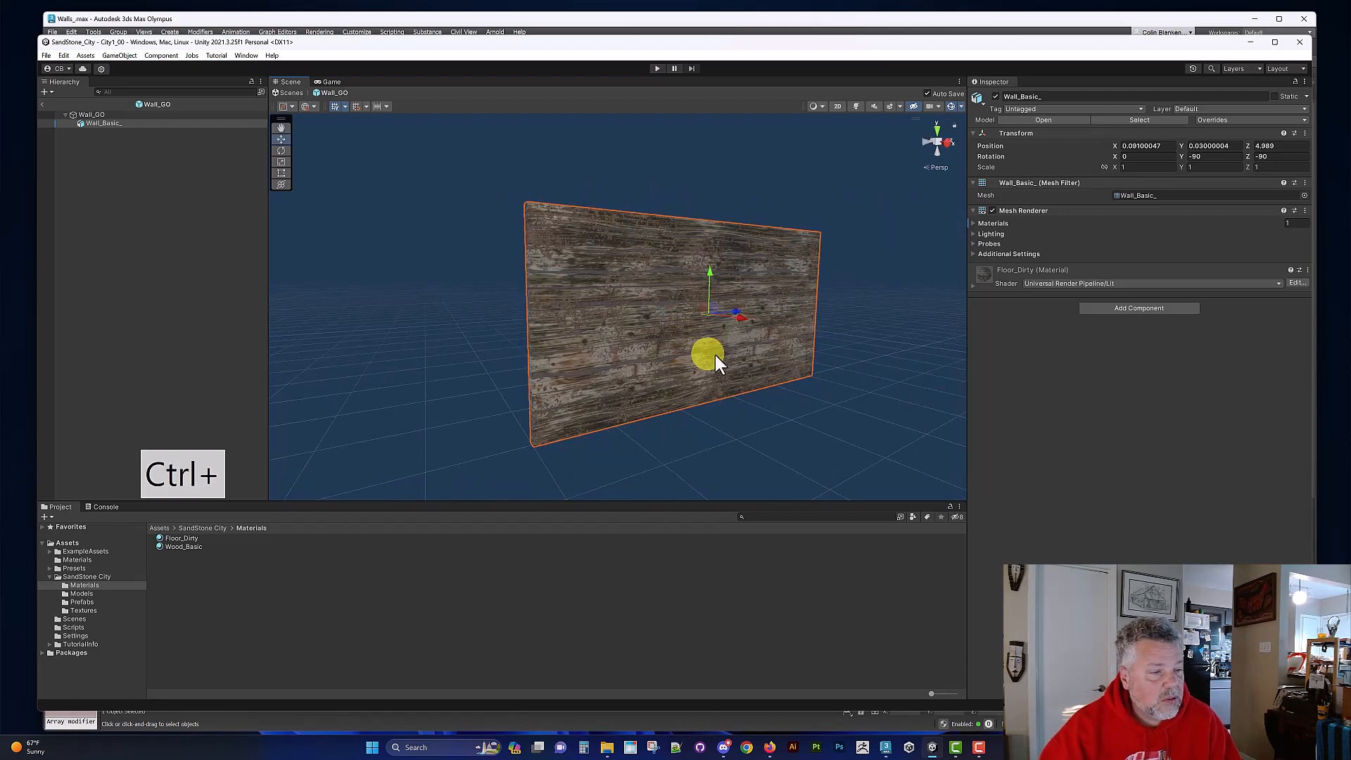
{"action": "key", "text": "ctrl+z"}
Step: Return to the City1_00 scene and examine the wood material on the building's walls from several sides
{"action": "left_click", "coordinate": [44, 104]}
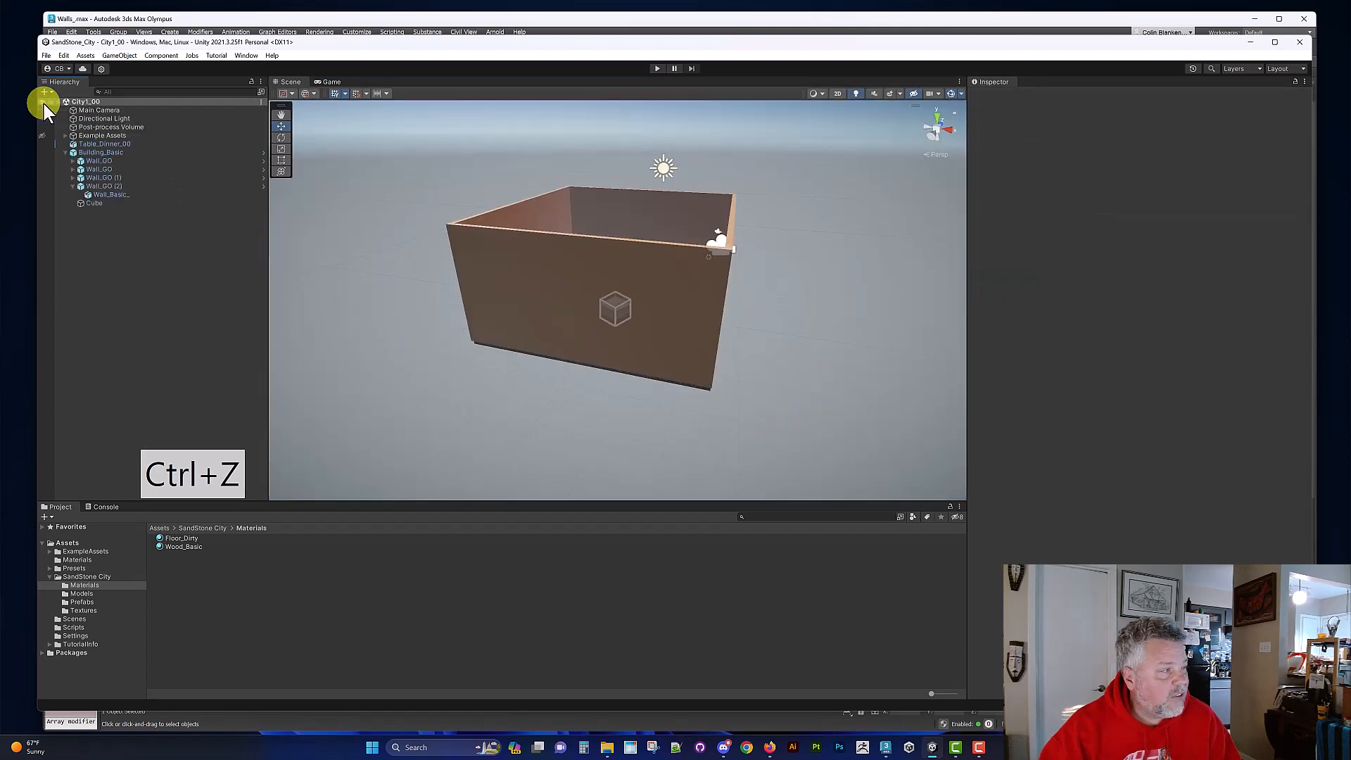
{"action": "left_click_drag", "start_coordinate": [542, 274], "coordinate": [432, 297], "text": "alt"}
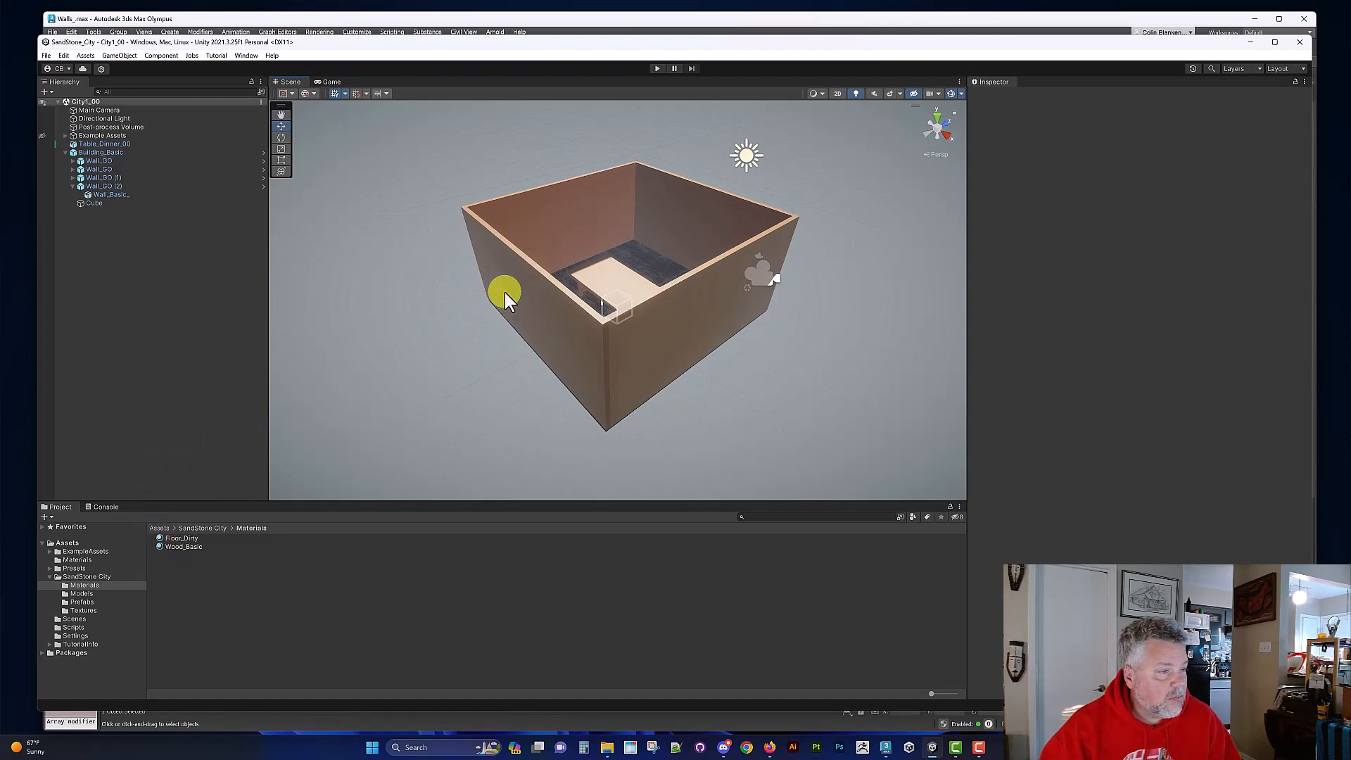
{"action": "left_click_drag", "start_coordinate": [708, 337], "coordinate": [520, 321], "text": "alt"}
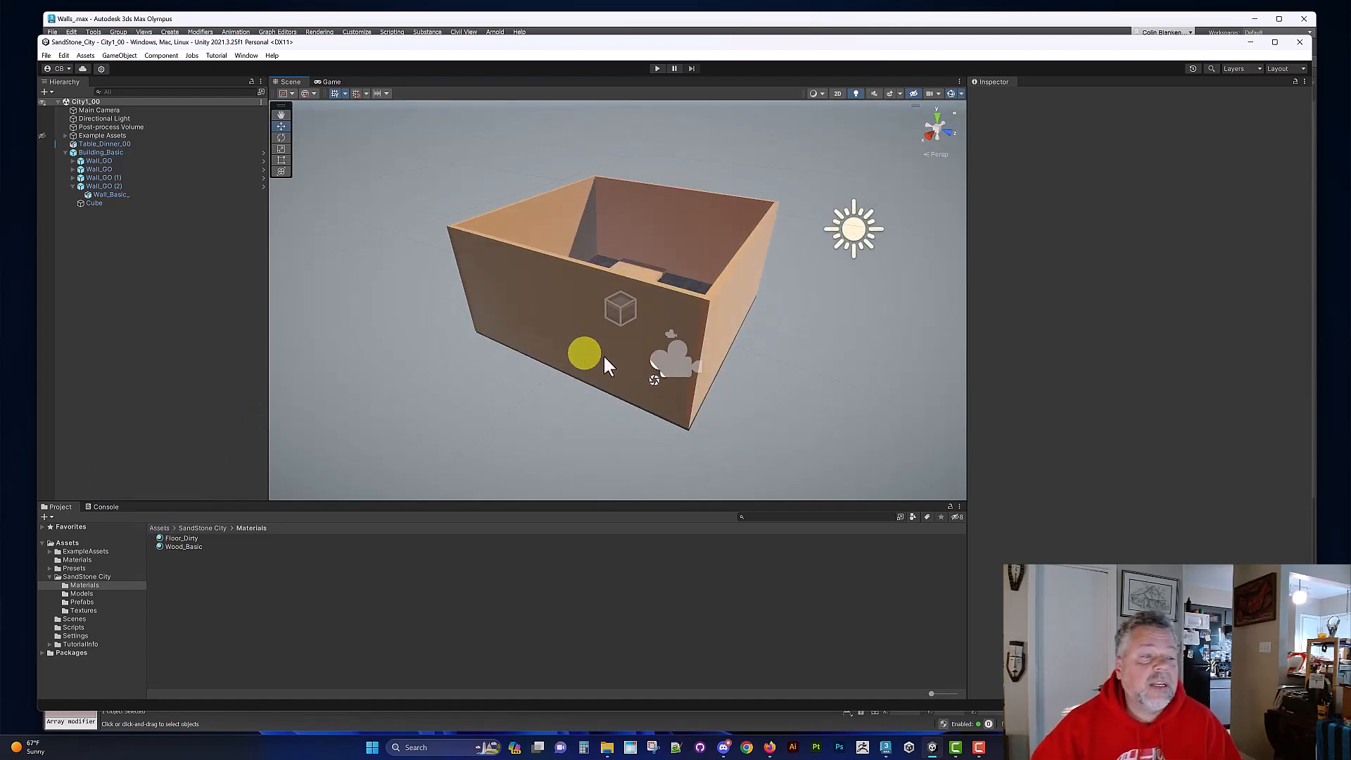
{"action": "left_click_drag", "start_coordinate": [584, 352], "coordinate": [539, 345], "text": "alt"}
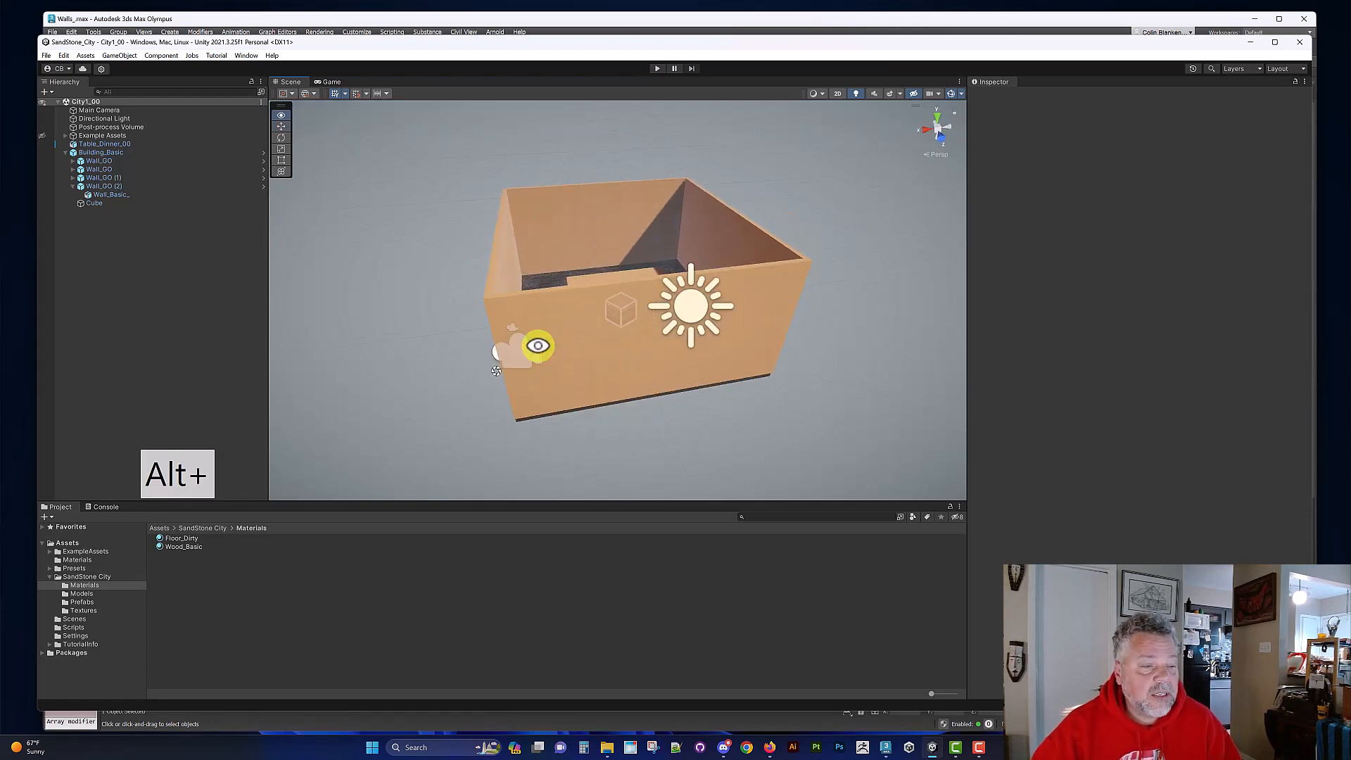